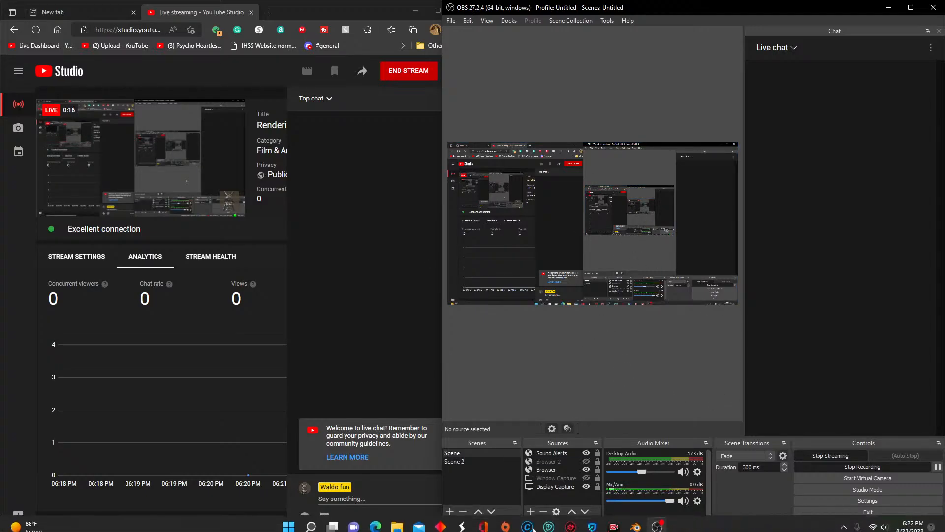
Switch to the Blender window with the seated character scene.
mouse_move(635, 520)
left_click(635, 478)
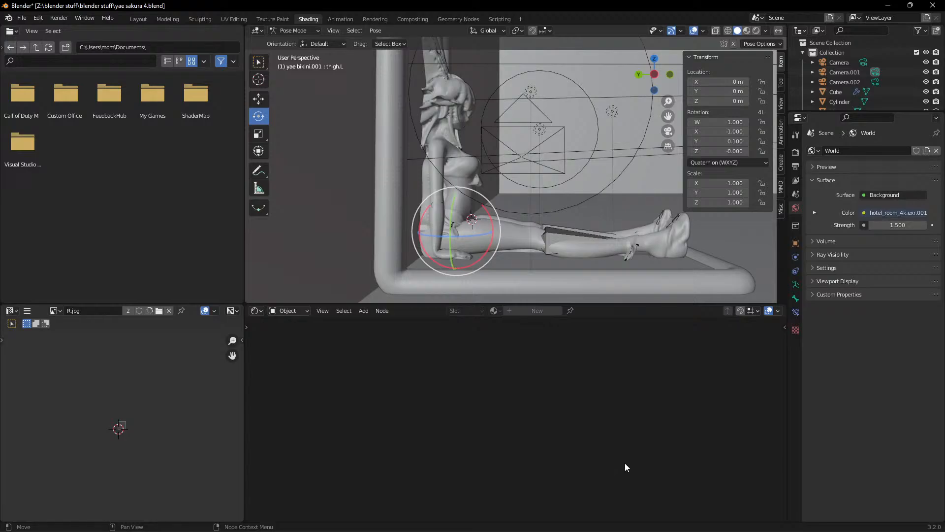
Check the live stream dashboard in YouTube Studio and return to Blender.
mouse_move(659, 528)
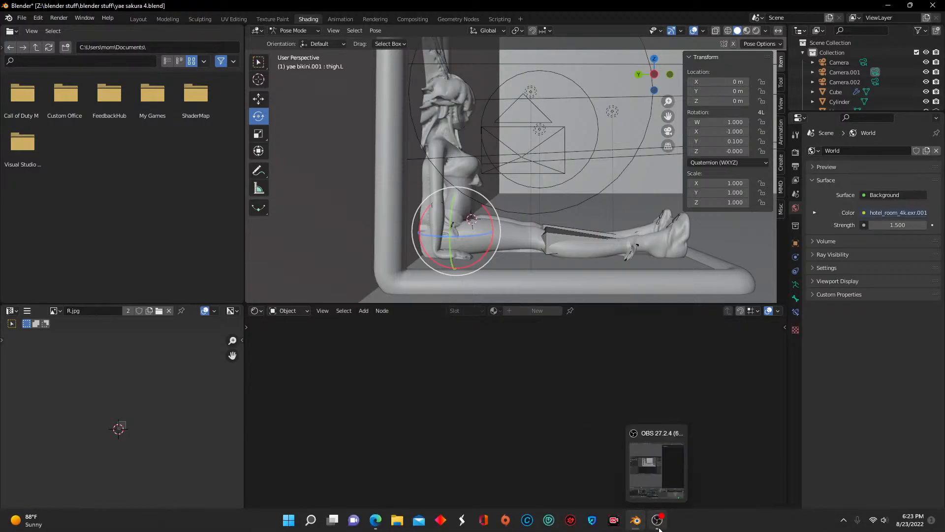
mouse_move(375, 520)
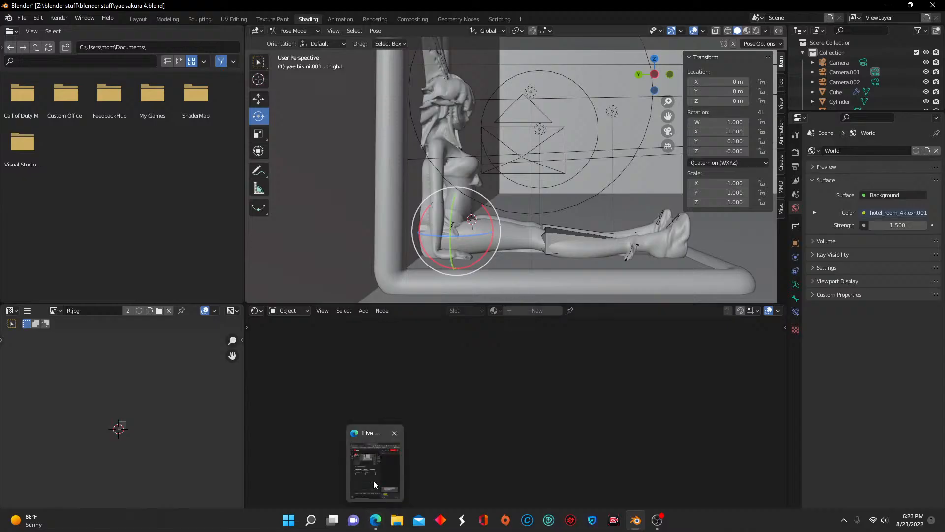
left_click(374, 481)
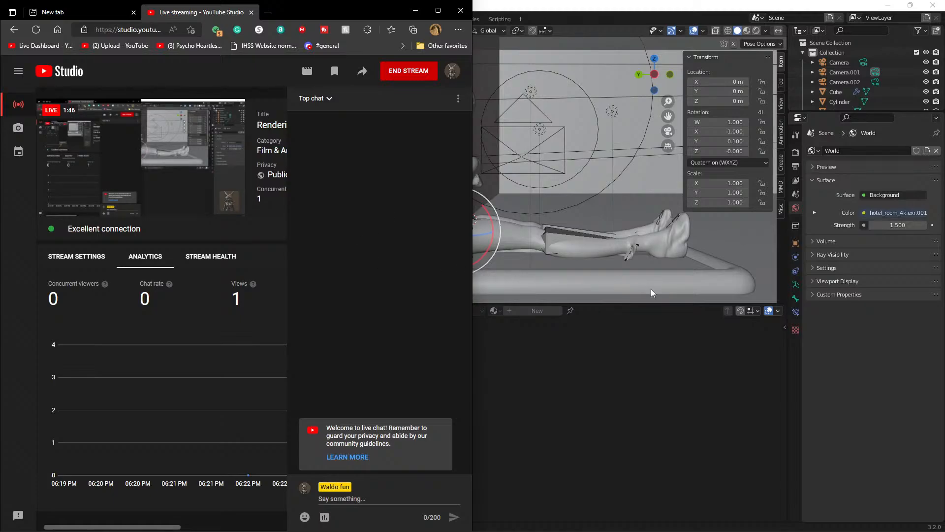
left_click(640, 313)
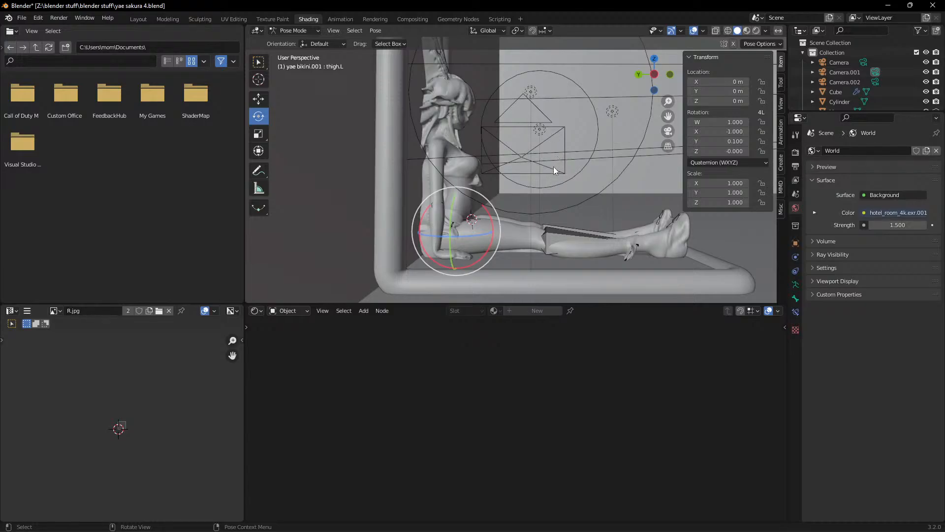
Switch the 3D viewport to Material Preview shading.
middle_click_drag(549, 169, 537, 175)
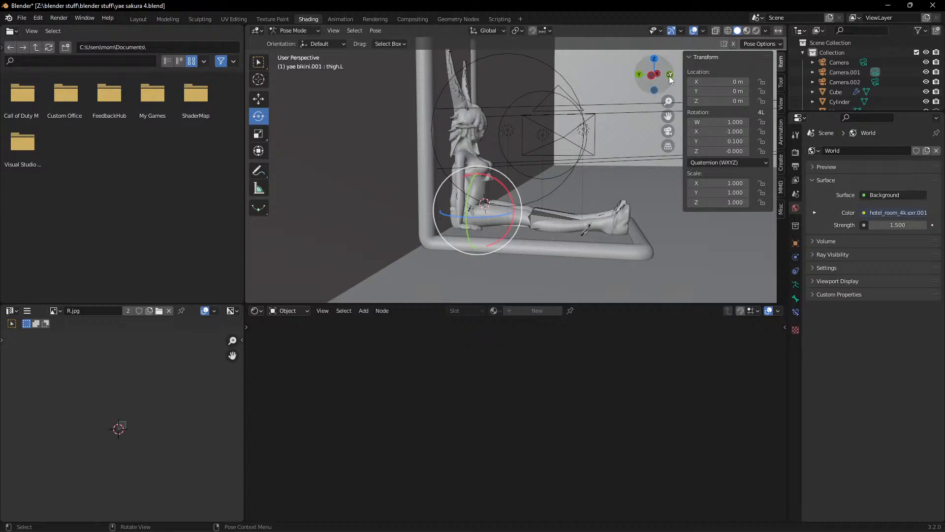
left_click(748, 31)
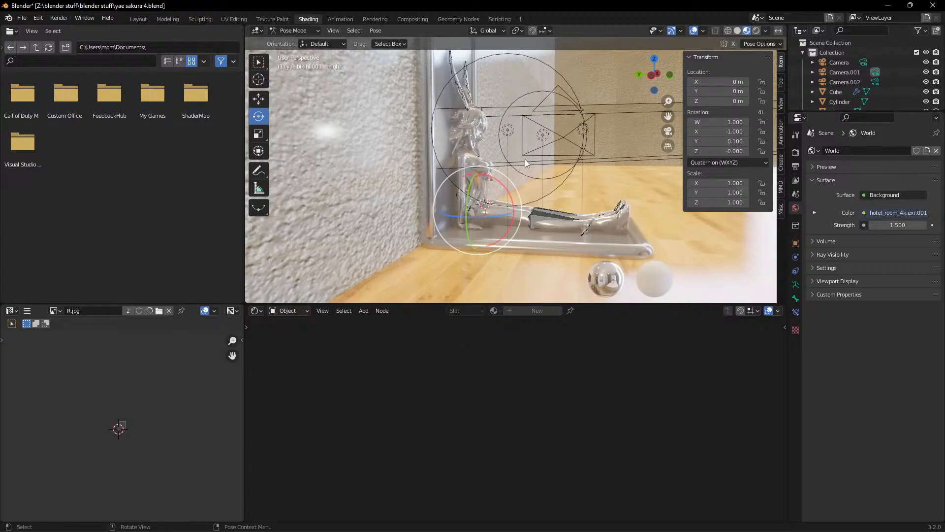
Examine the seated figure's legs and the frame beneath them from the opposite side and several angles.
middle_click_drag(581, 140, 418, 164)
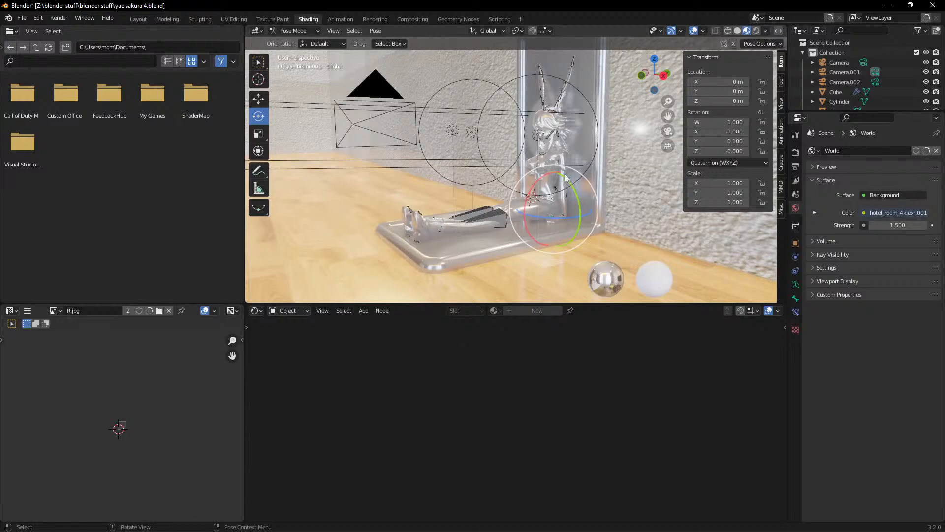
scroll(631, 186, "up", 2)
middle_click_drag(632, 186, 616, 184)
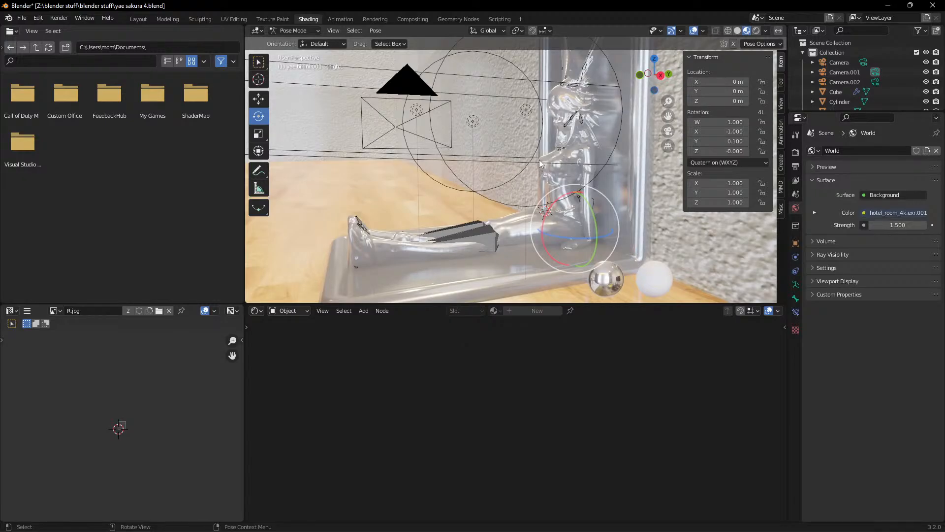
scroll(516, 143, "down", 1)
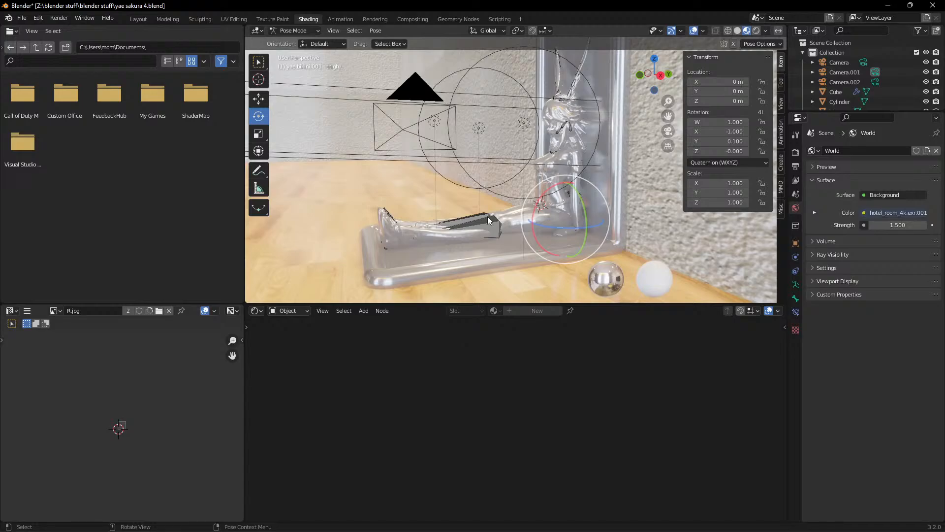
mouse_move(491, 244)
middle_mouse_down()
mouse_move(497, 238)
mouse_move(487, 238)
middle_mouse_up()
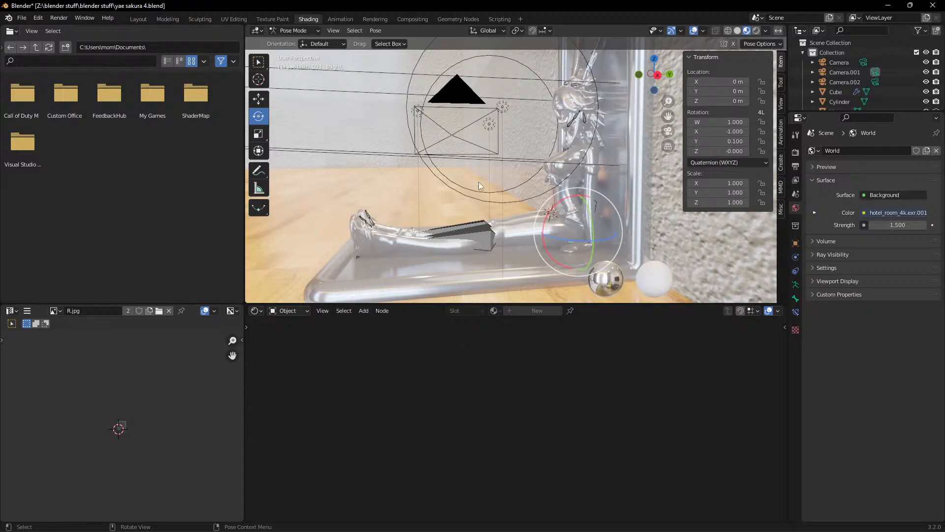
scroll(479, 182, "down", 1)
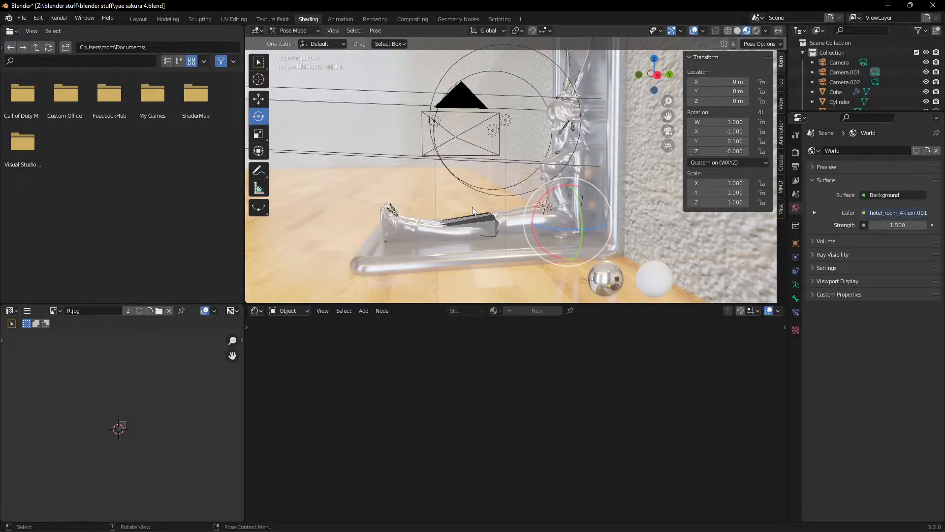
middle_click_drag(472, 244, 583, 181)
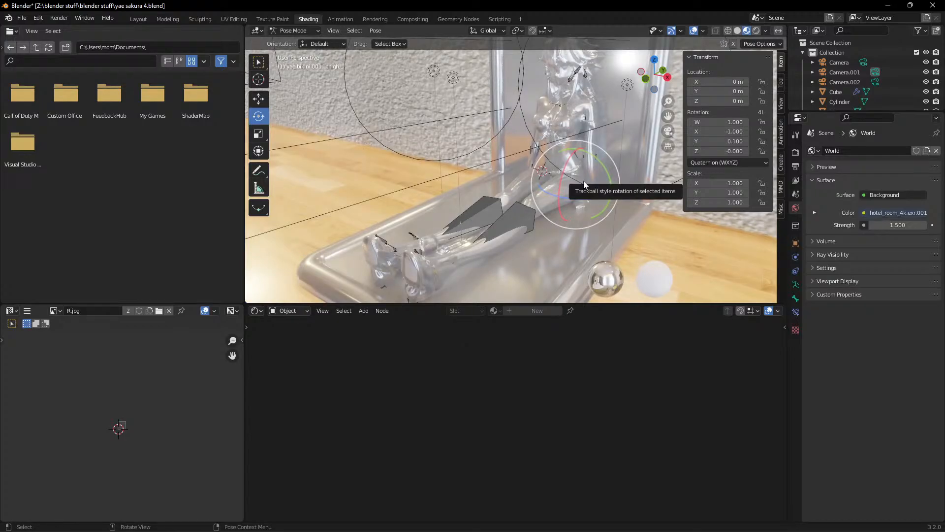
middle_click_drag(439, 170, 445, 159)
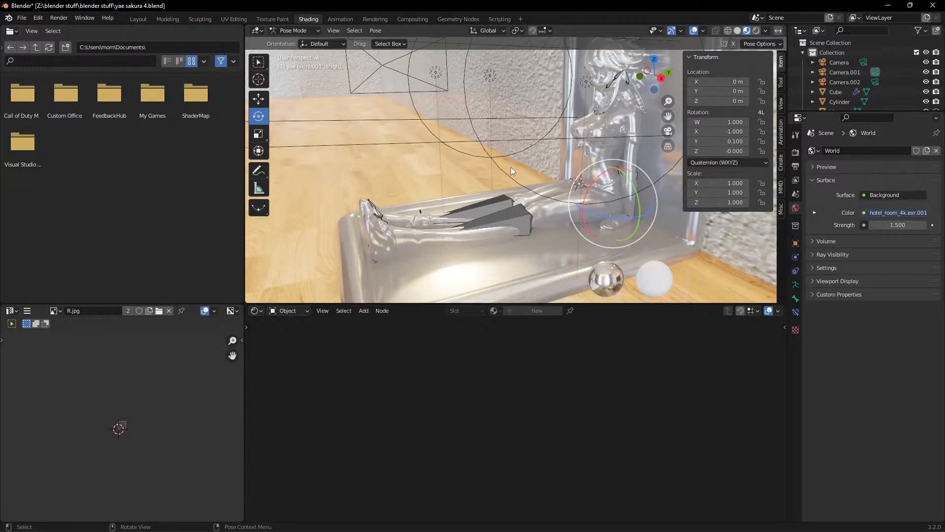
middle_click_drag(551, 178, 527, 175)
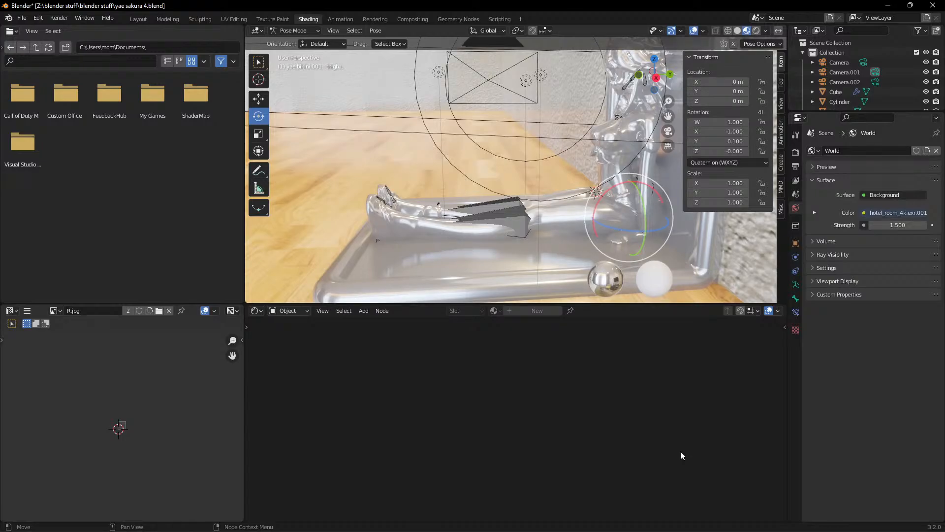
middle_click_drag(547, 184, 540, 181)
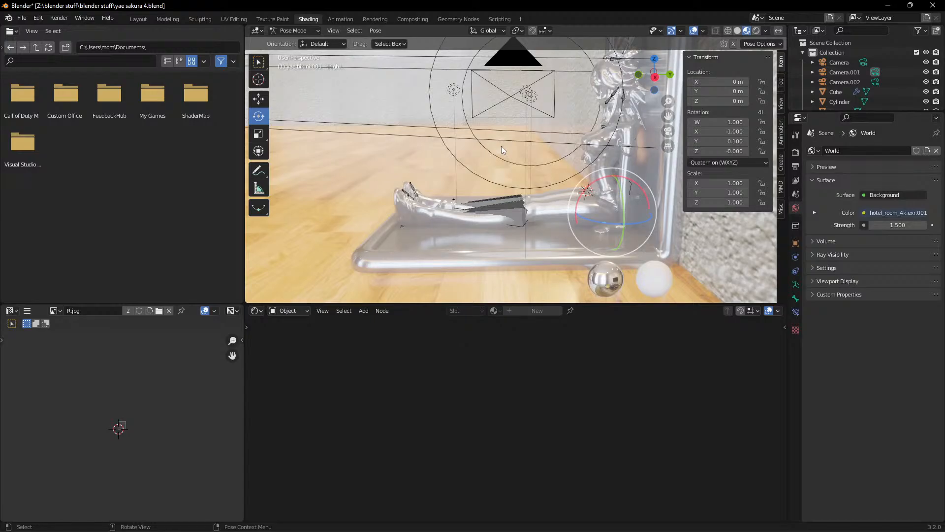
Switch the 3D viewport to Rendered shading and view the whole figure and its frame from farther away.
left_click(759, 29)
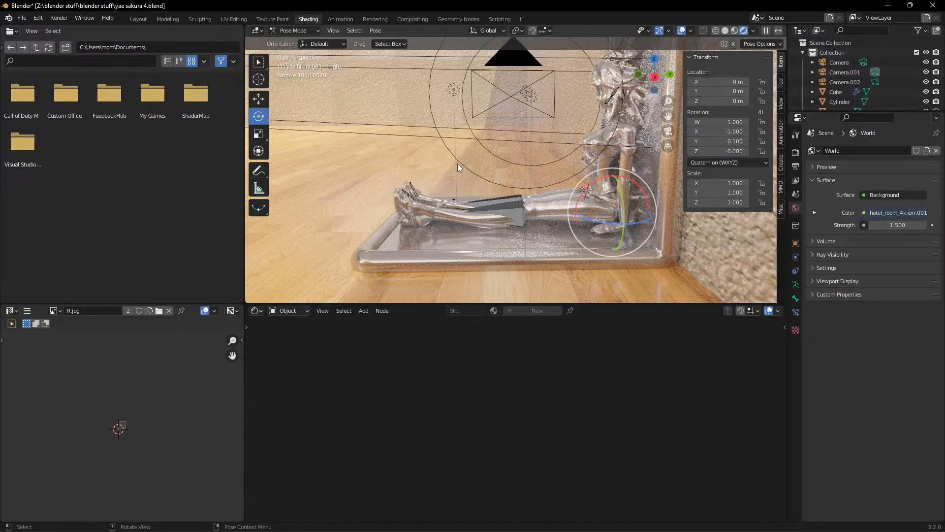
middle_click_drag(495, 149, 495, 154)
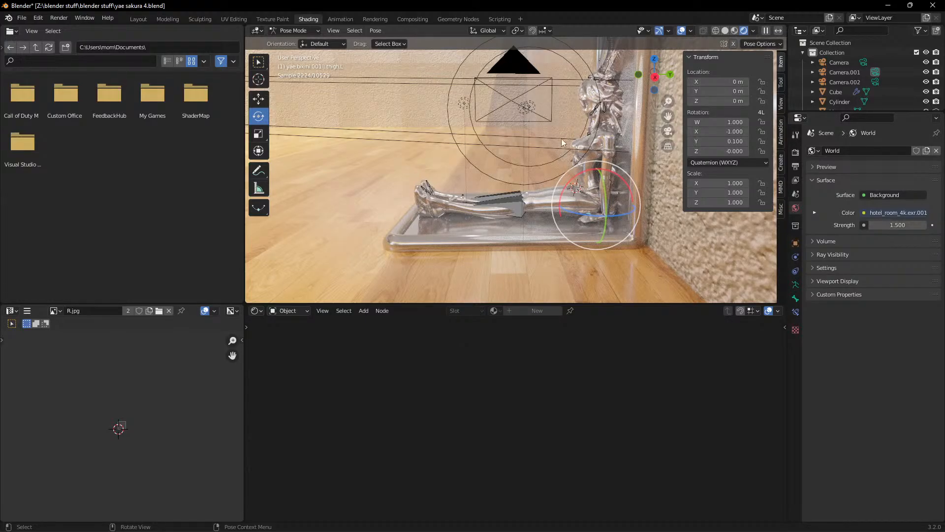
scroll(512, 170, "down", 2)
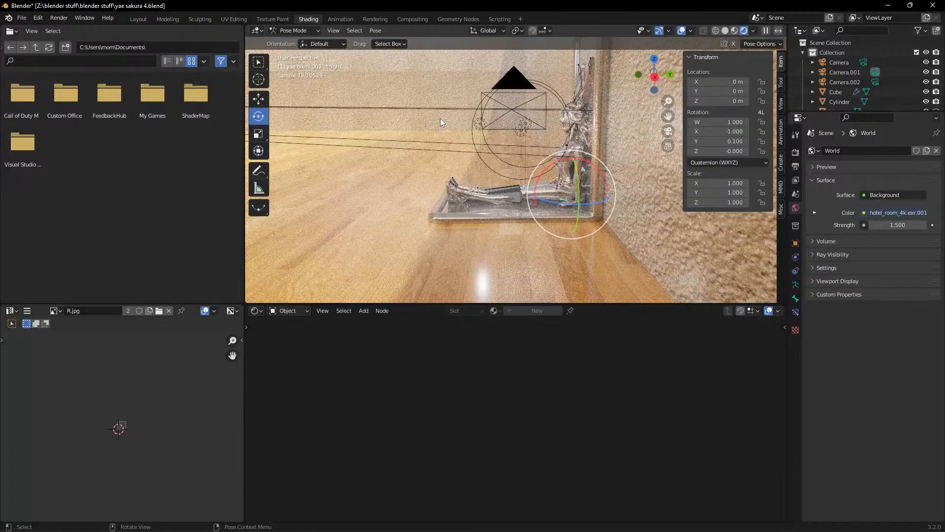
left_click_drag(668, 116, 685, 163)
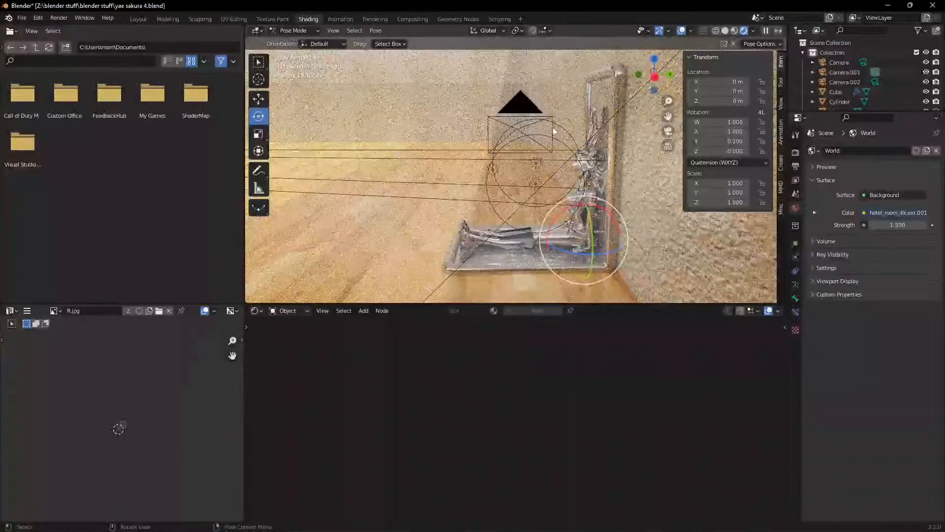
scroll(500, 121, "down", 1)
middle_click_drag(500, 120, 482, 122)
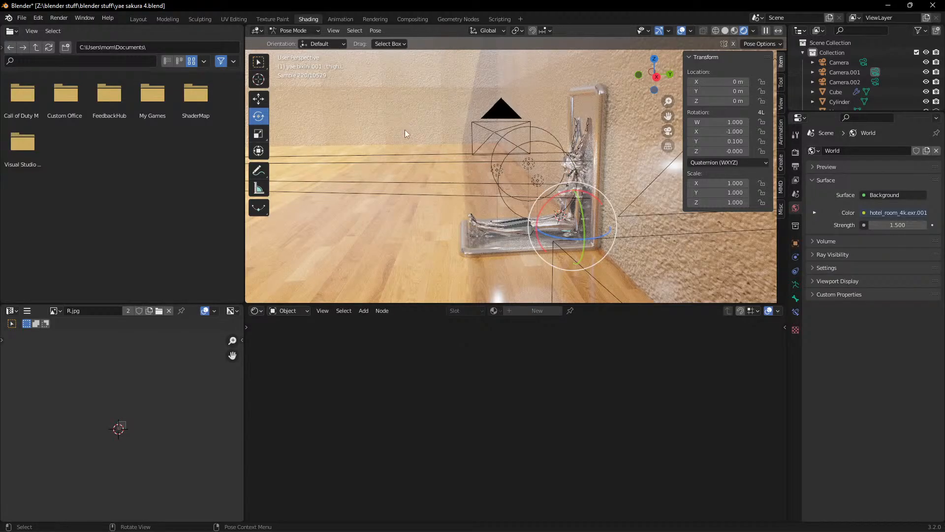
Look through the scene's object list and examine the rendered figure within the room.
left_click(415, 111)
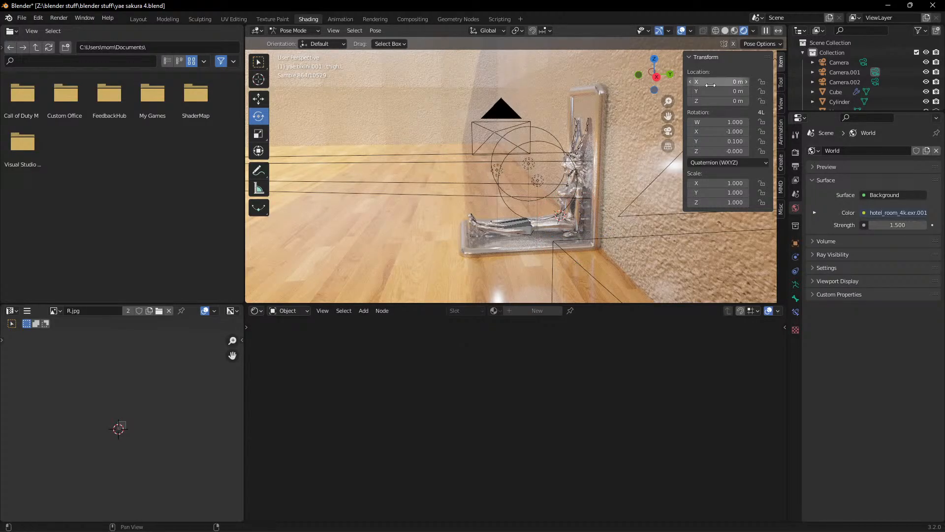
scroll(906, 87, "down", 5)
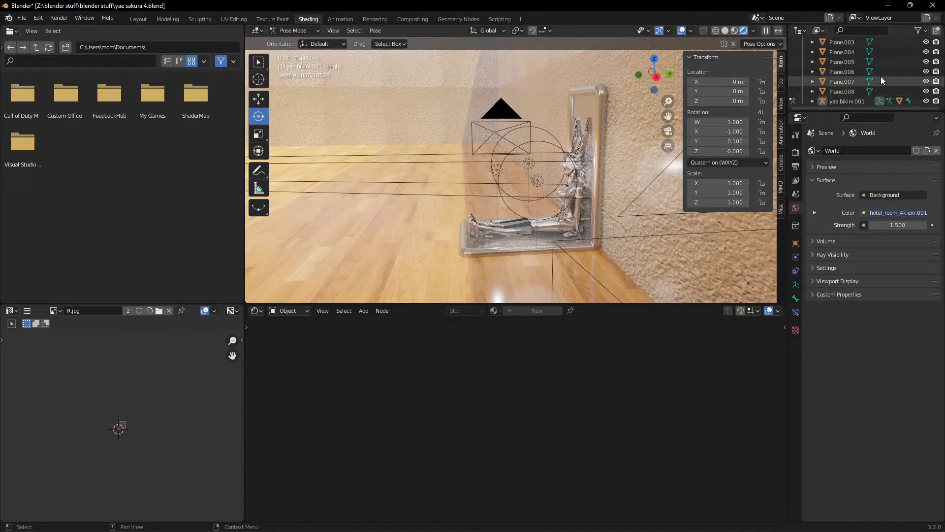
scroll(462, 114, "down", 2)
scroll(463, 116, "down", 6)
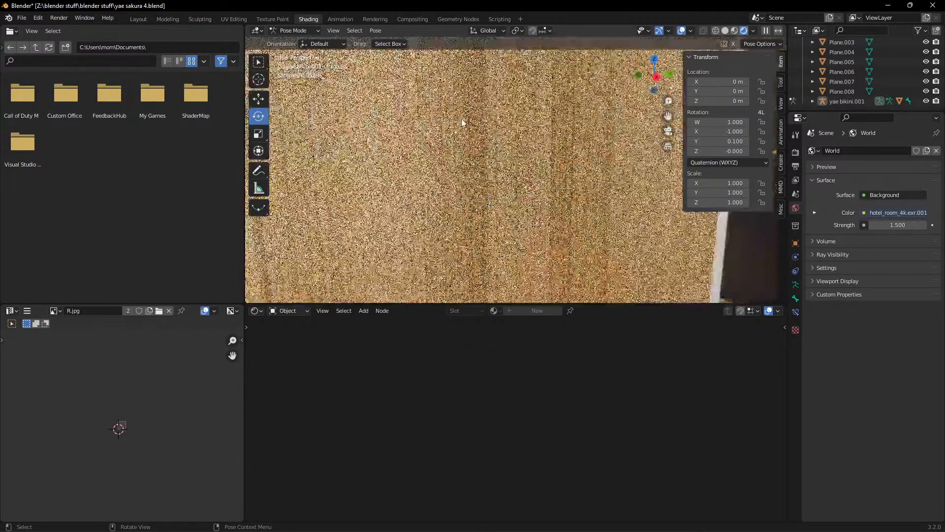
middle_click_drag(465, 110, 477, 125)
scroll(477, 125, "up", 6)
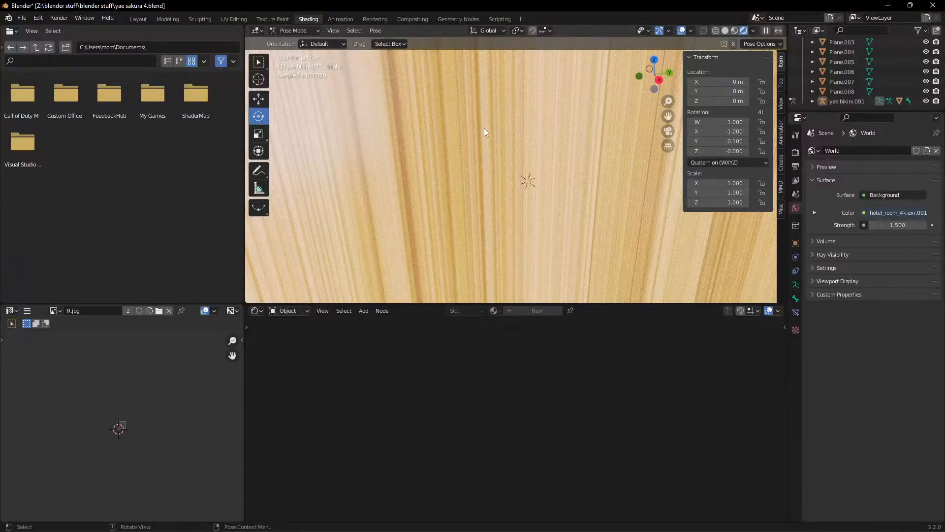
scroll(484, 128, "down", 6)
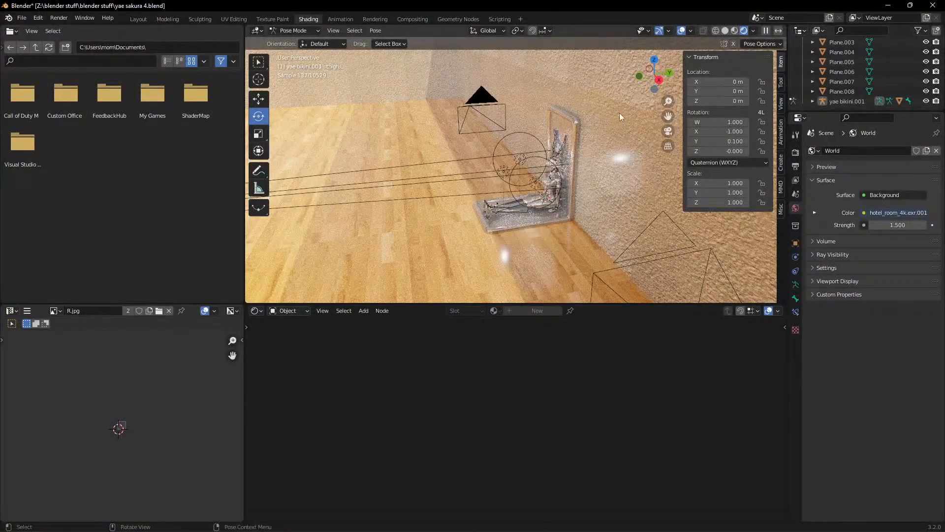
middle_click_drag(542, 123, 503, 150)
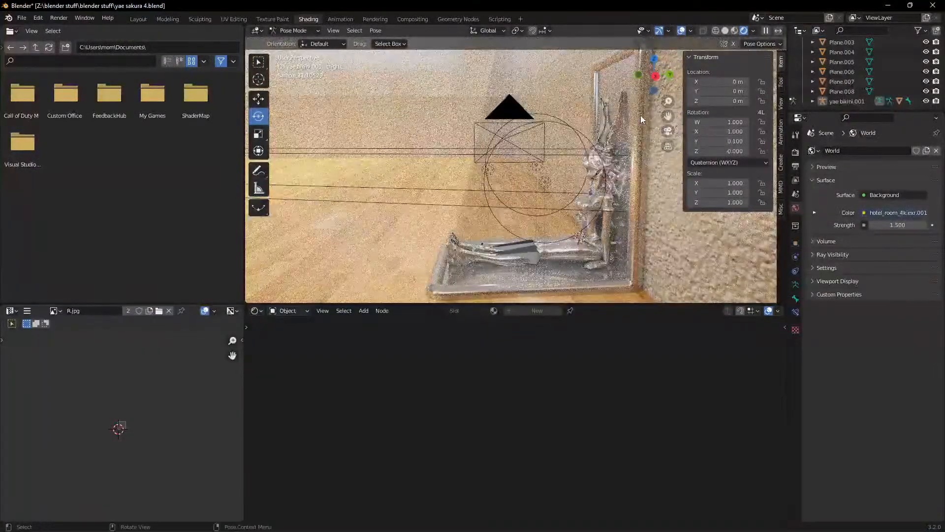
View the scene through the active camera and frame the seated figure closely in the viewport.
key("KP_0")
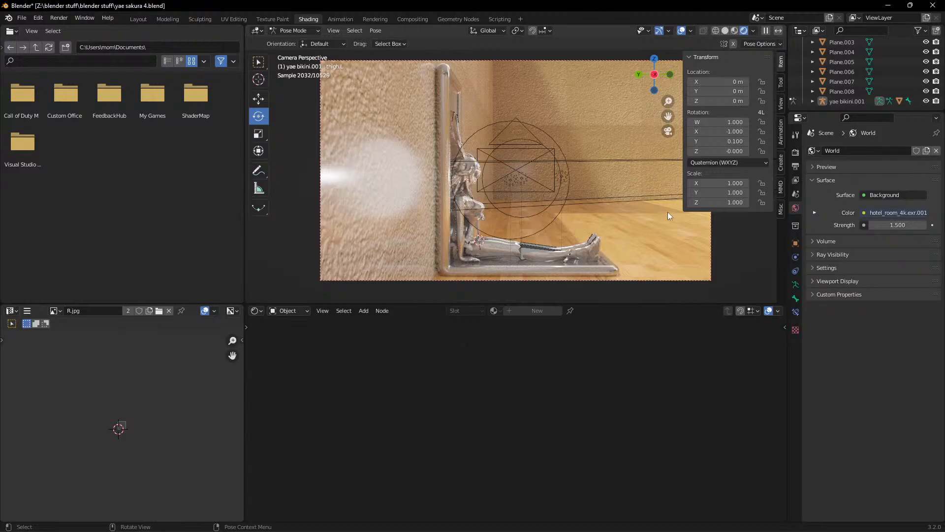
scroll(545, 226, "up", 4)
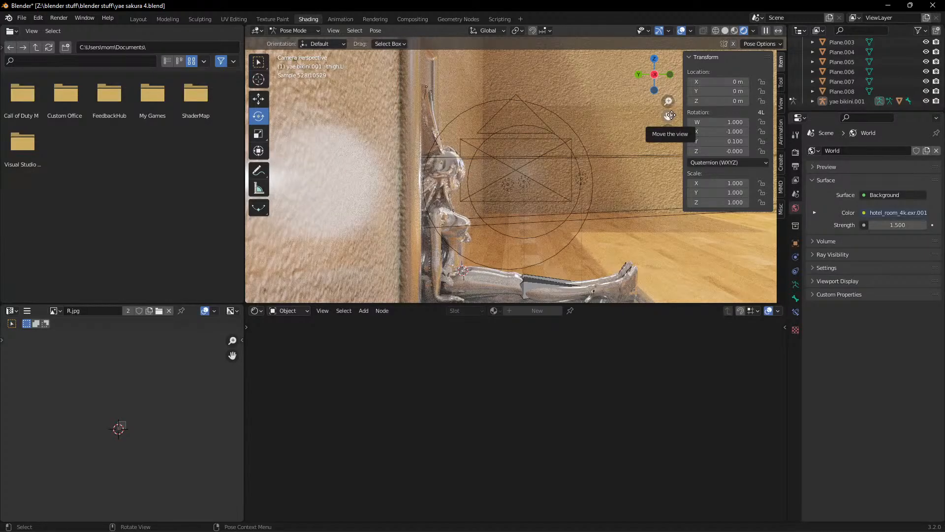
left_click_drag(670, 115, 652, 105)
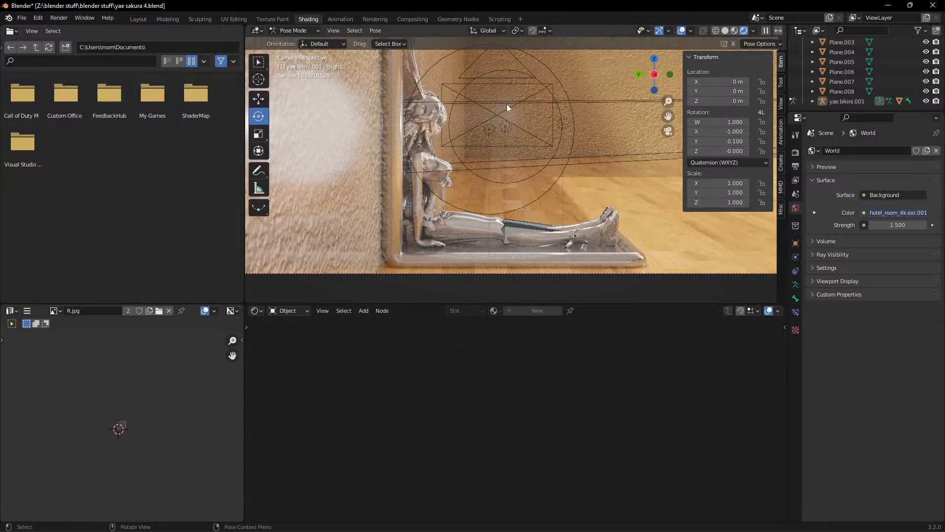
Leave the camera view and examine how the cameras are placed around the figure and outside the room.
middle_click_drag(510, 152, 463, 146)
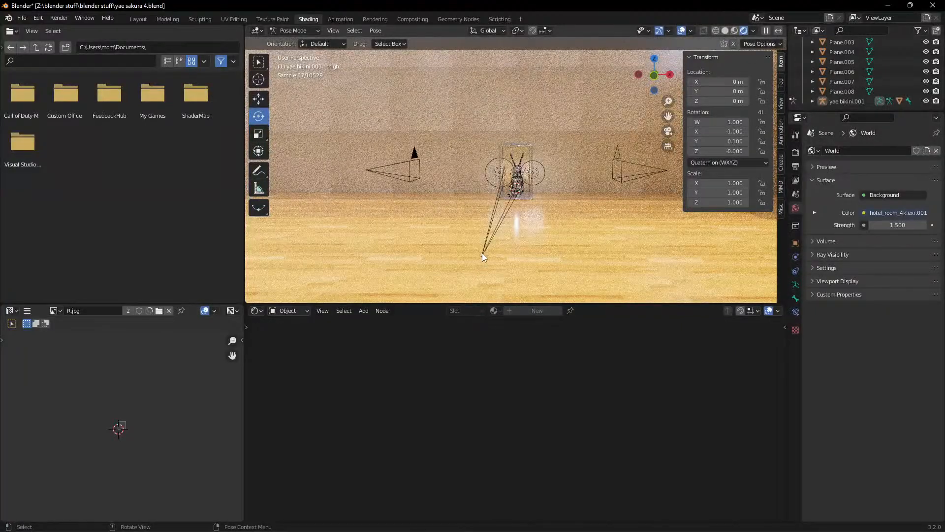
middle_click_drag(496, 222, 483, 214)
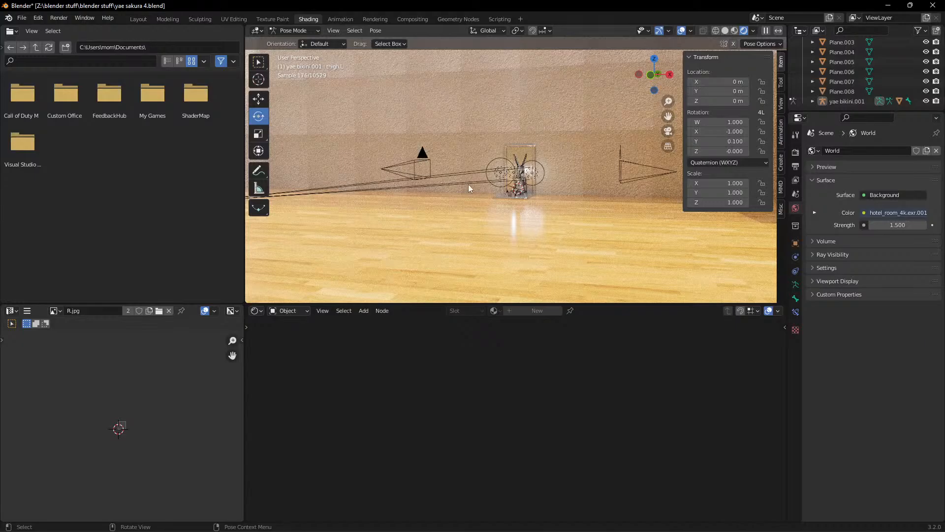
middle_click_drag(485, 182, 509, 188)
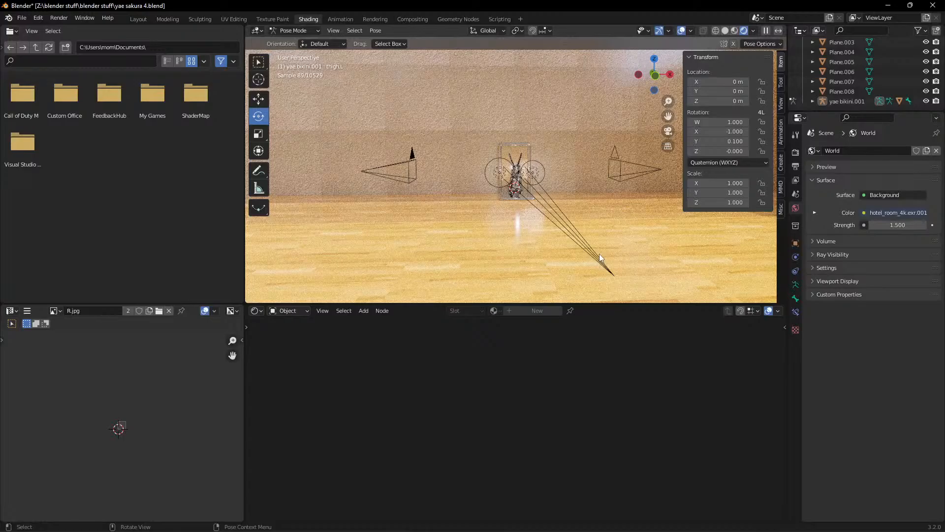
middle_click_drag(584, 251, 562, 215)
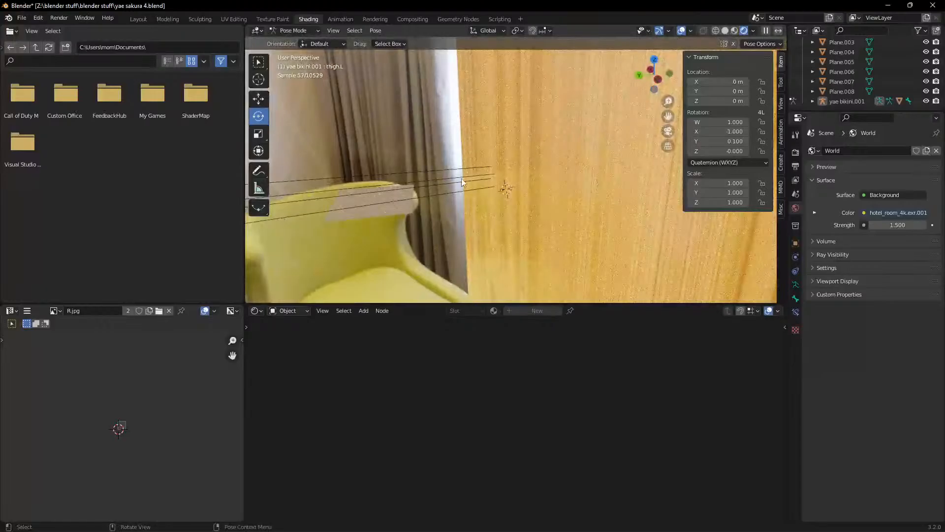
scroll(409, 179, "down", 5)
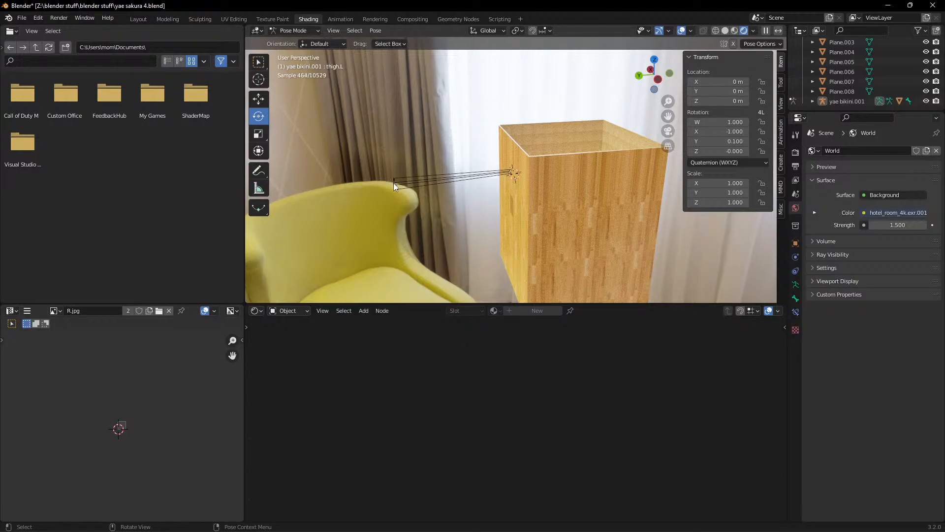
Return to Object Mode, select the camera frame outside the room, and locate it in the scene's object list.
left_click(290, 31)
left_click(295, 45)
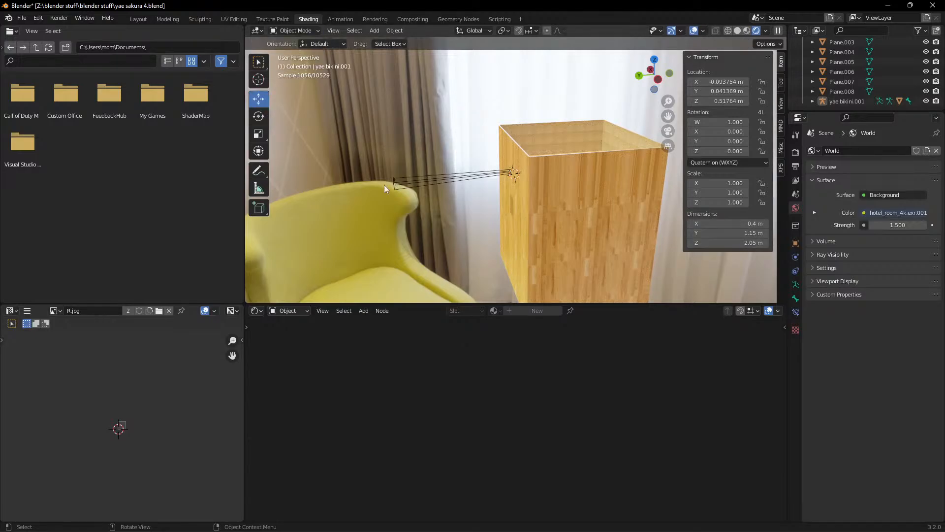
left_click(393, 180)
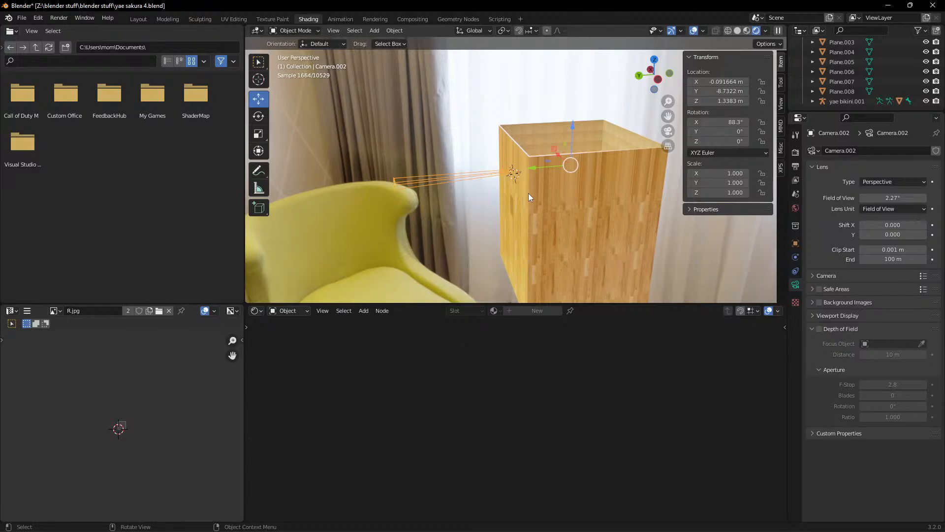
scroll(857, 77, "up", 5)
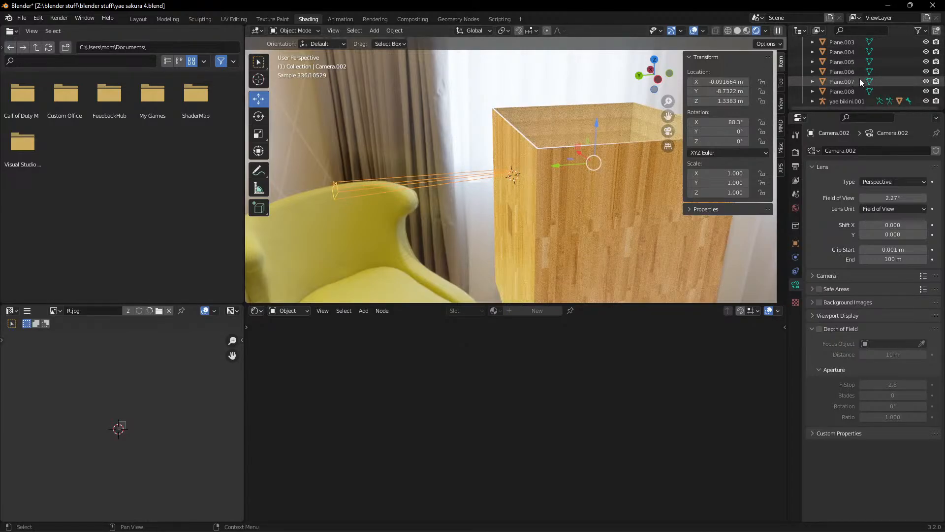
scroll(487, 190, "up", 5)
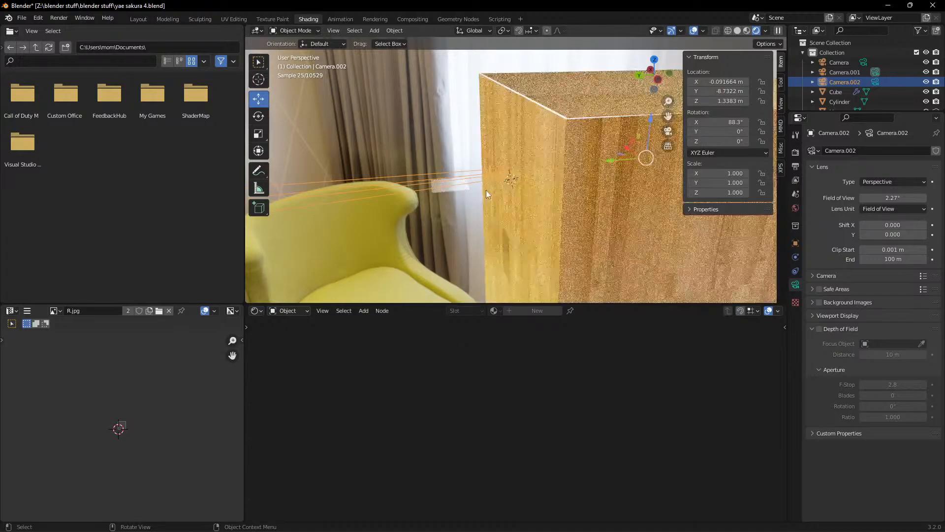
Check the lens settings of Camera.001 and set the field of view of Camera.002 to 1.57°.
scroll(525, 184, "down", 6)
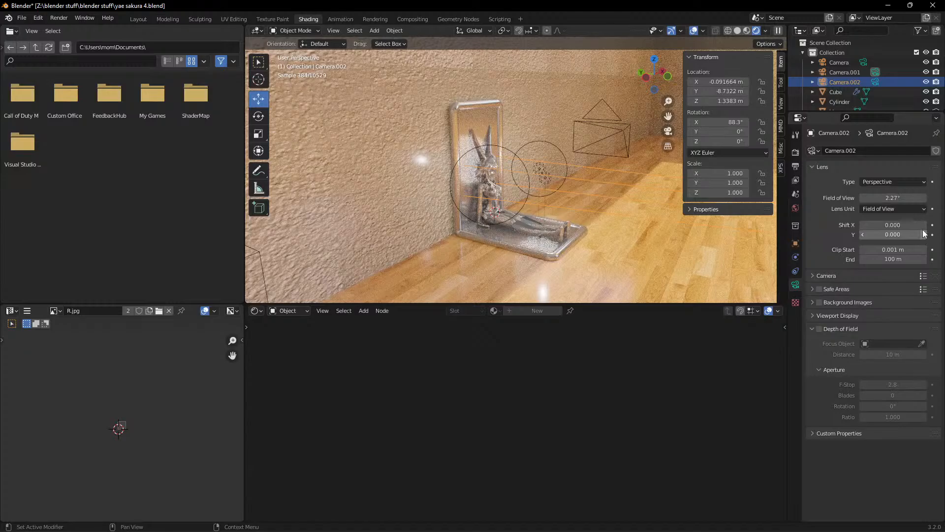
left_click(837, 71)
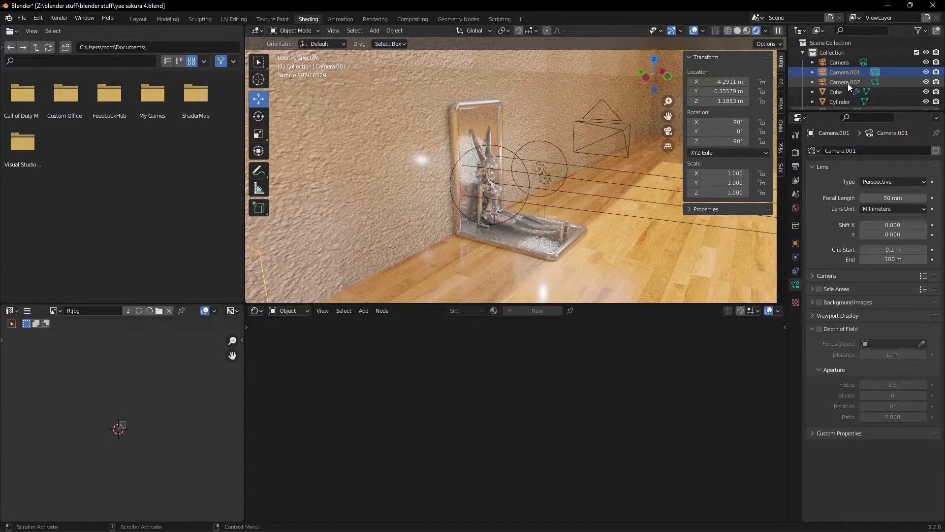
left_click(847, 83)
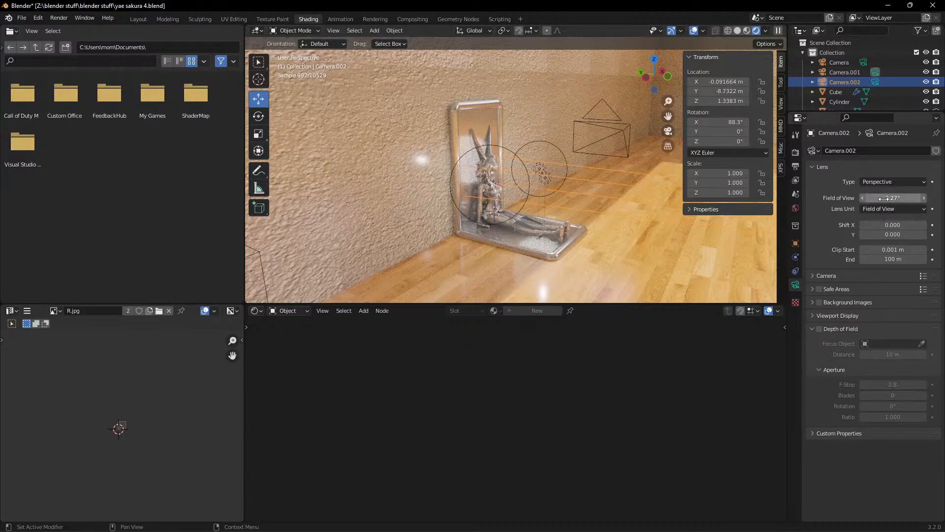
mouse_move(893, 198)
left_mouse_down()
mouse_move(882, 198)
mouse_move(893, 198)
left_mouse_up()
scroll(481, 226, "up", 3)
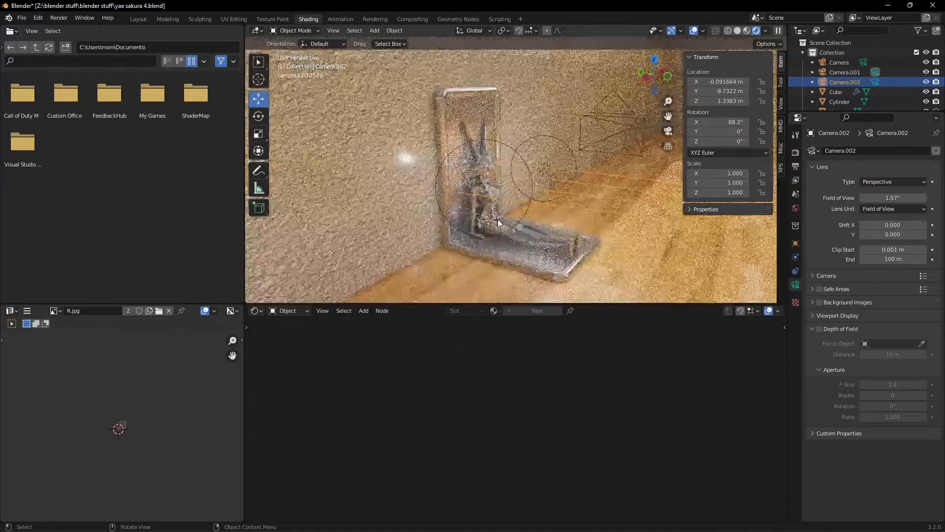
Compare the lens settings of Camera.001 and Camera.002 by selecting each camera alternately.
scroll(536, 175, "down", 3)
middle_click_drag(533, 178, 579, 199)
scroll(502, 208, "down", 1)
left_click(396, 232)
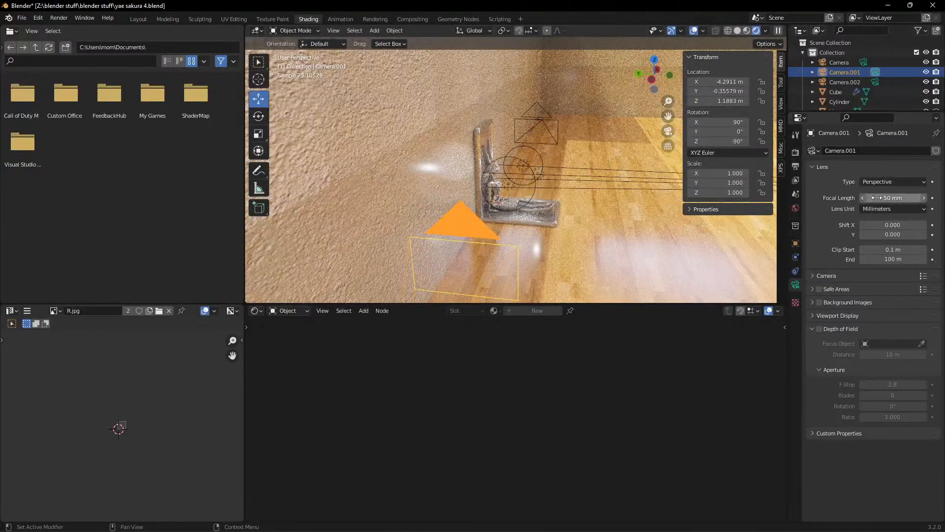
left_click(575, 175)
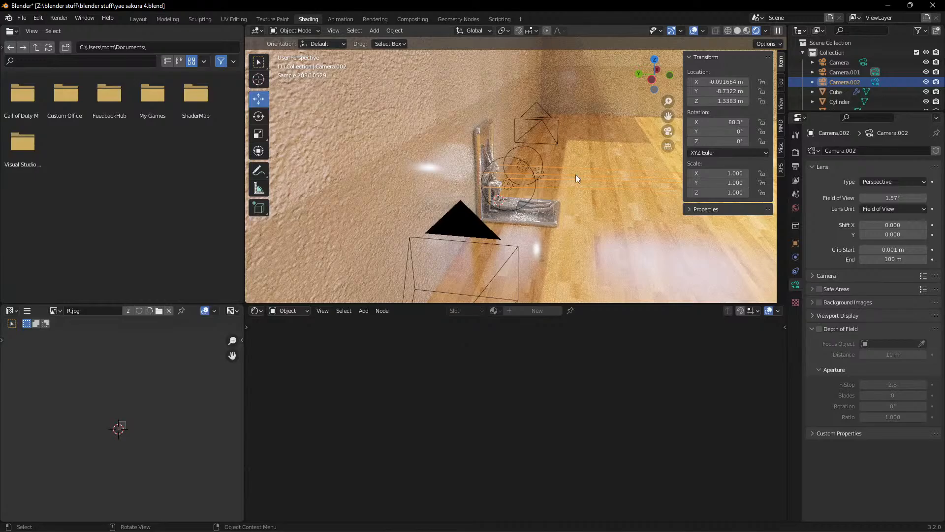
left_click(476, 229)
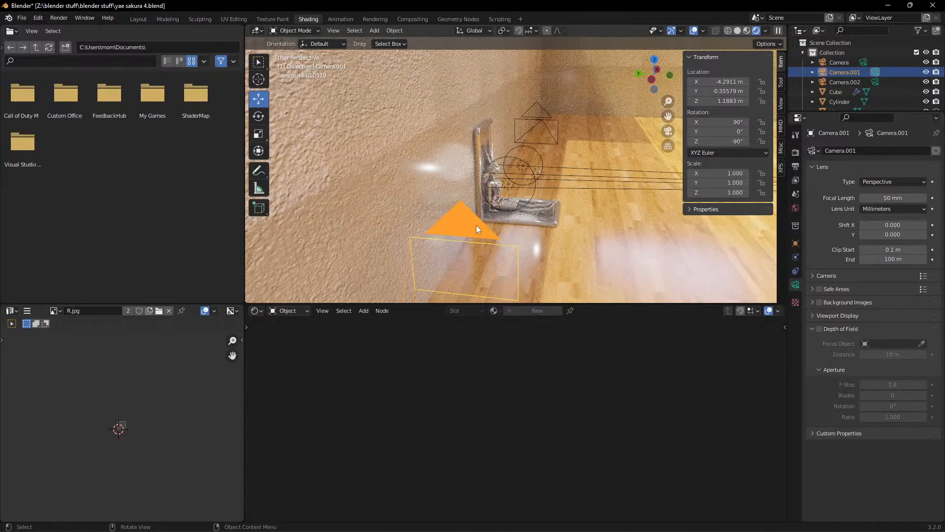
left_click(551, 173)
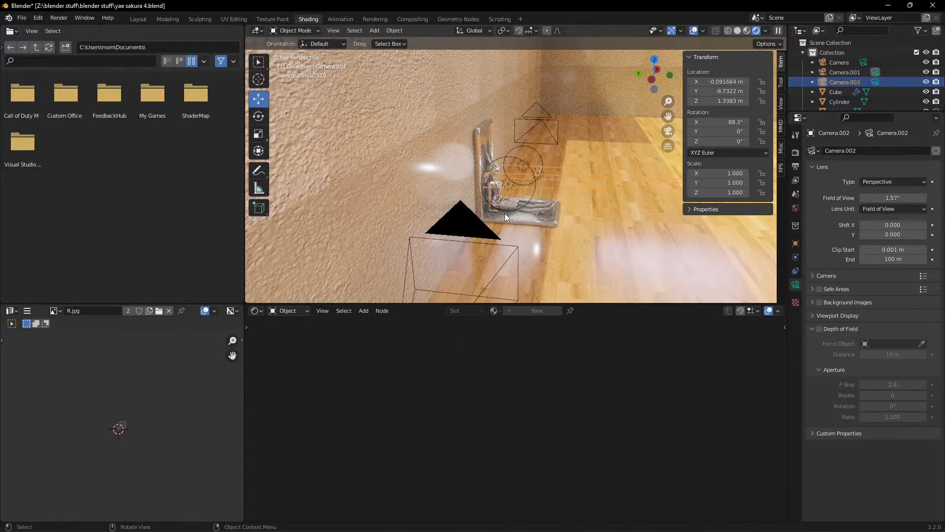
left_click(468, 234)
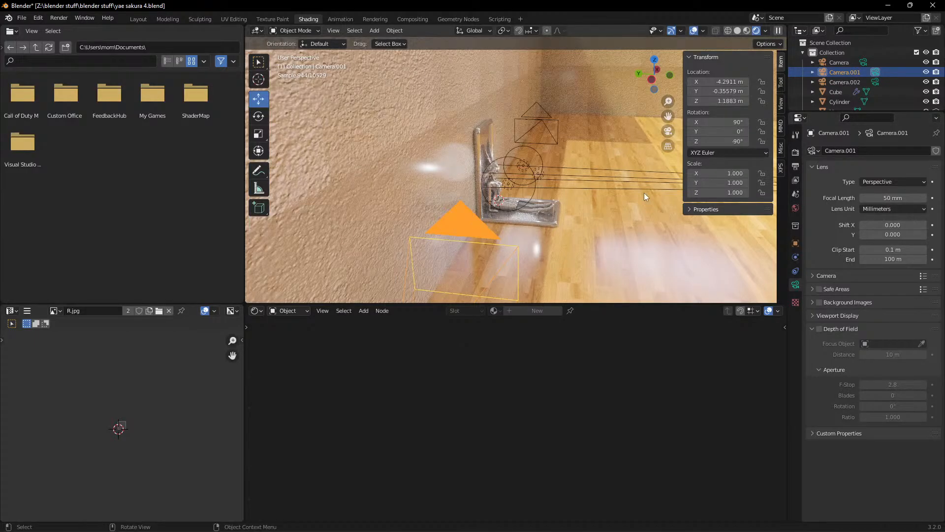
left_click(641, 180)
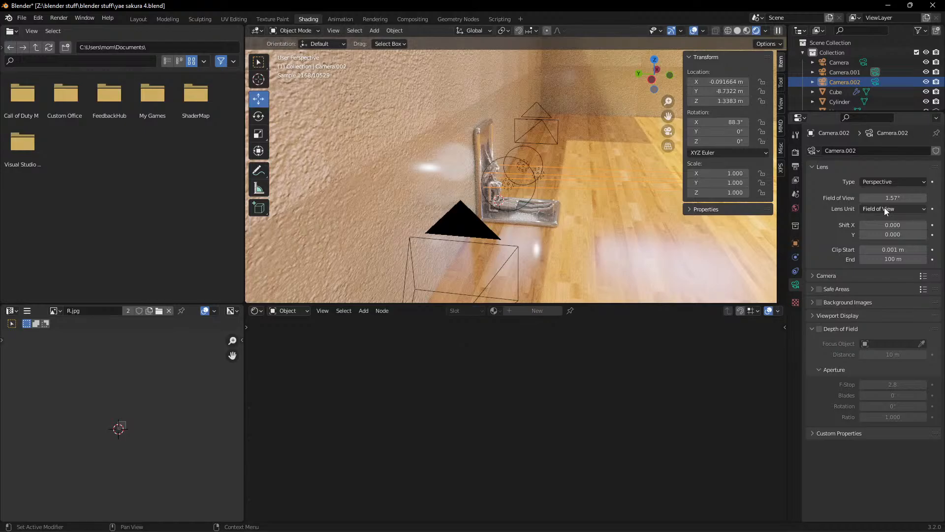
Change the lens unit of Camera.002 to Millimeters and set its focal length to 50 mm, as on Camera.001.
left_click(865, 210)
left_click(875, 220)
left_click(513, 227)
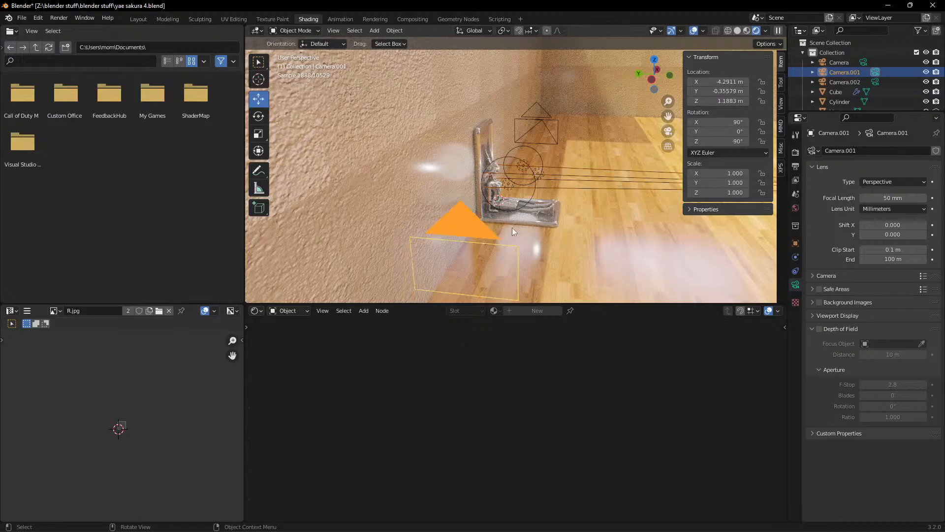
left_click(624, 177)
left_click(910, 197)
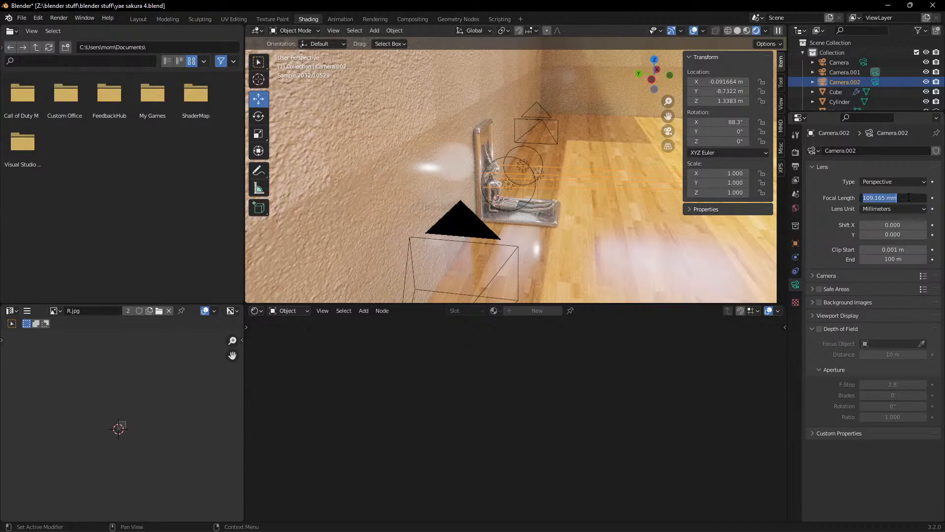
type("50")
key("Return")
Examine the frame of Camera.002 outside the room and compare it with the frame of Camera.001 beside the figure.
key("KP_0")
key("KP_0")
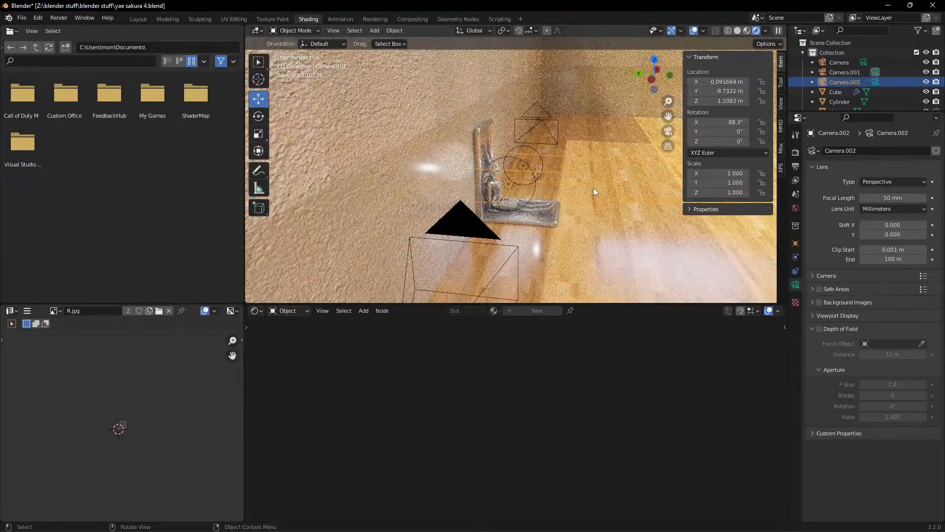
middle_click_drag(554, 176, 571, 176)
scroll(571, 176, "down", 3)
scroll(552, 176, "down", 1)
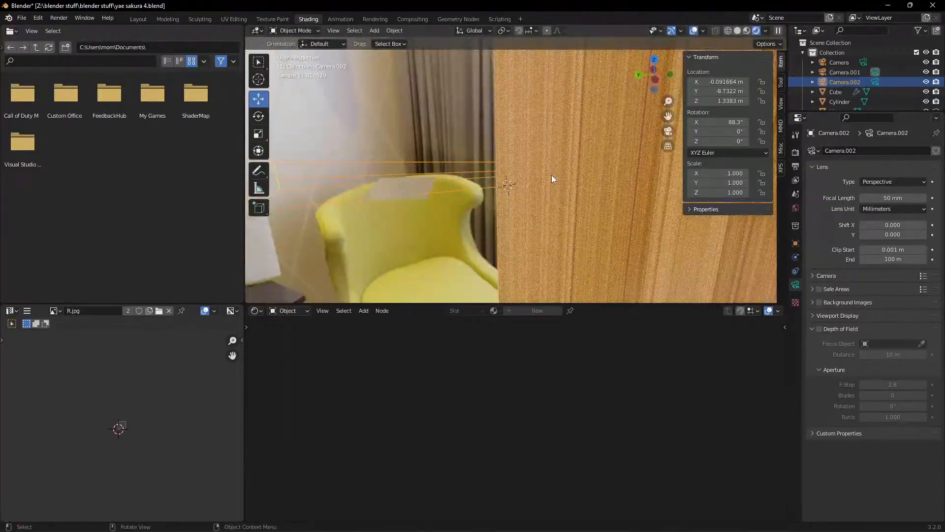
scroll(552, 176, "down", 1)
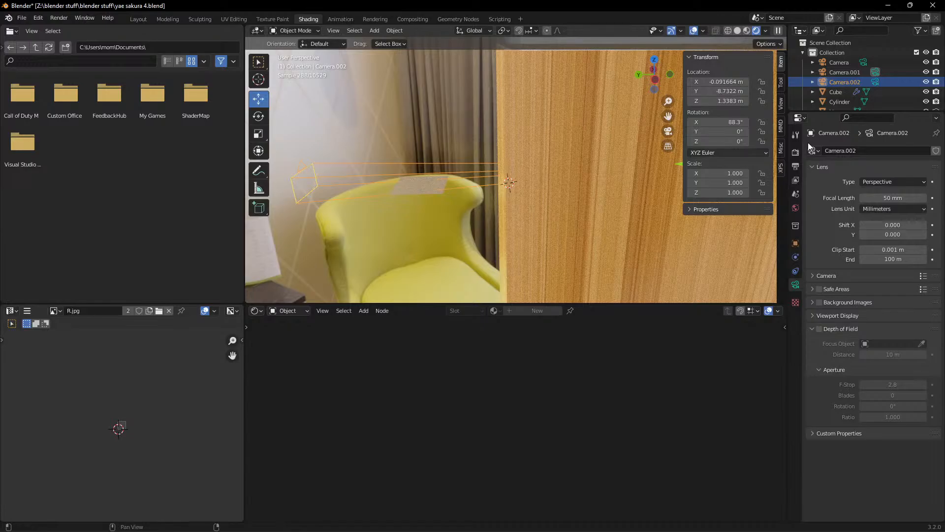
scroll(627, 160, "down", 4)
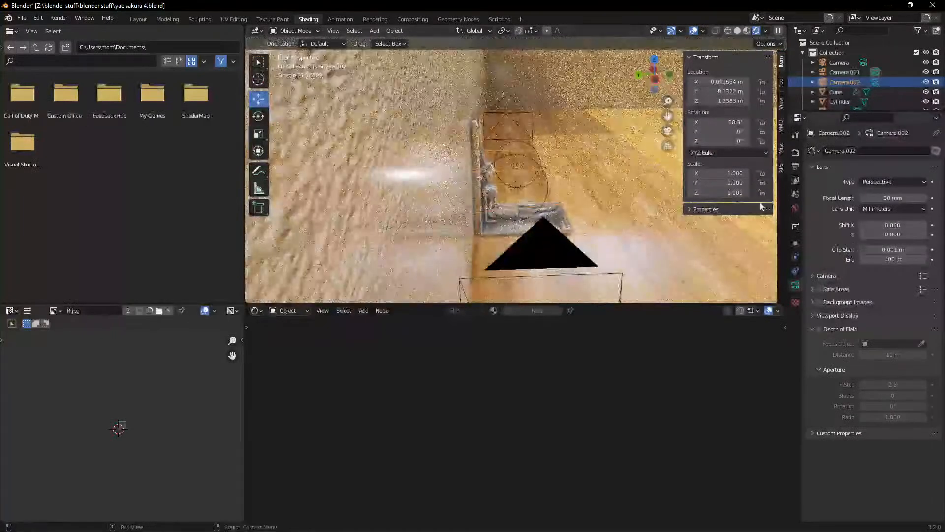
left_click(559, 239)
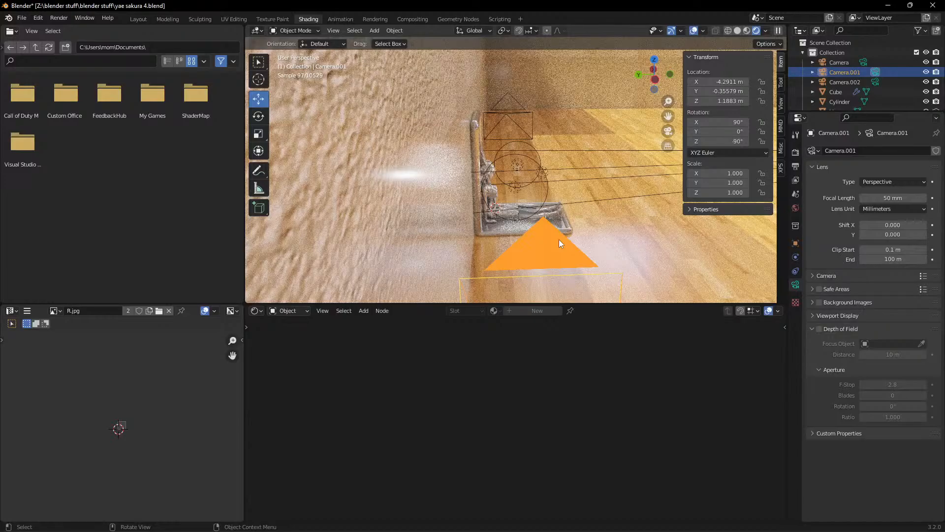
middle_click_drag(586, 196, 578, 185)
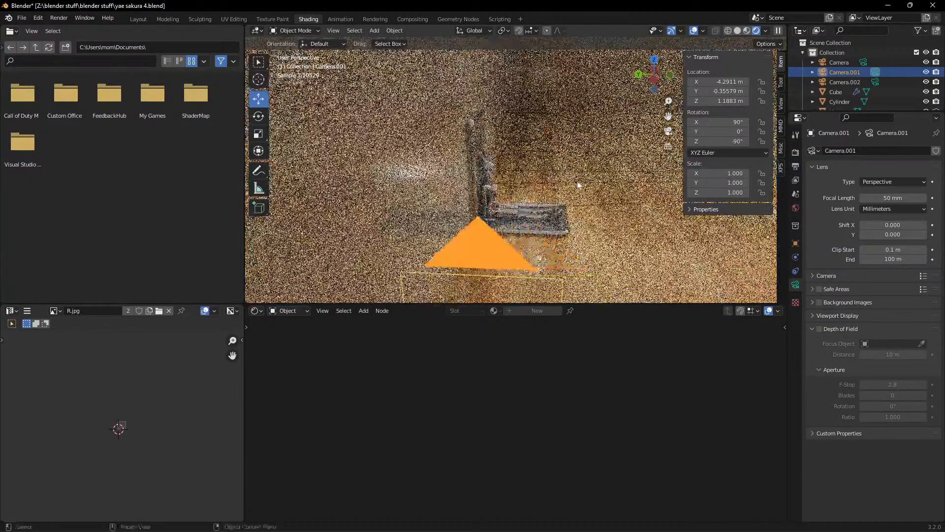
Check the clip start and end distances of Camera.002 against those of Camera.001.
left_click(578, 170)
scroll(578, 170, "down", 8)
mouse_move(884, 249)
left_mouse_down()
mouse_move(923, 249)
mouse_move(890, 251)
left_mouse_up()
left_click_drag(894, 259, 890, 259)
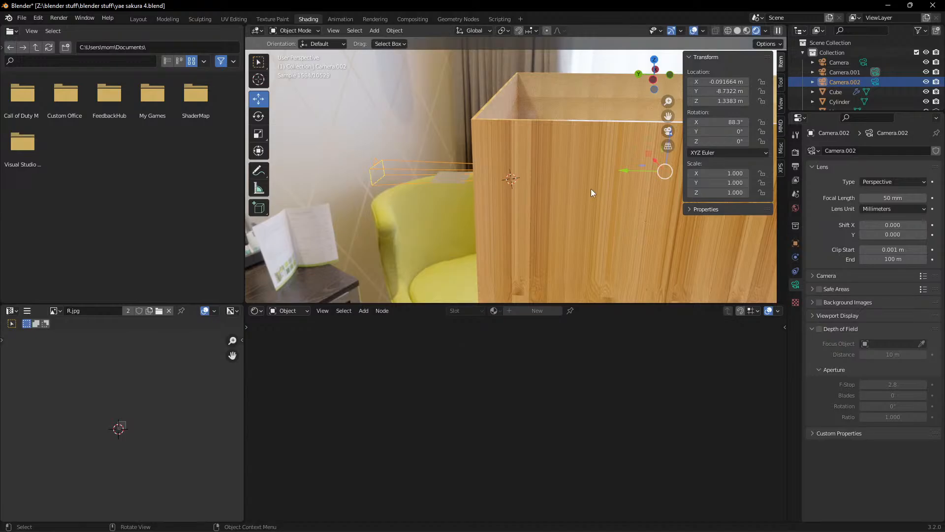
scroll(579, 207, "up", 8)
middle_click_drag(579, 207, 562, 194)
left_click(462, 224)
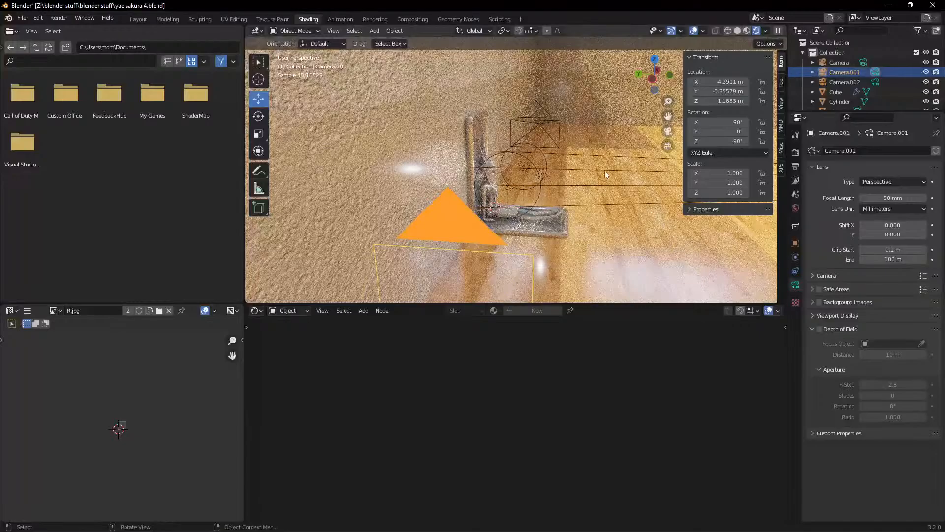
View the scene through the active camera, expand the camera sensor settings, and compare them between Camera.001 and Camera.002.
left_click(665, 132)
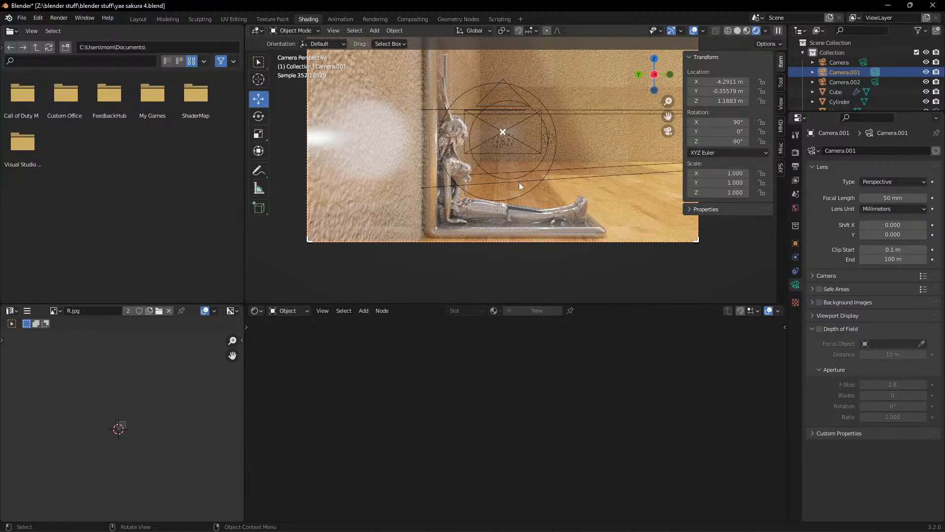
left_click(811, 276)
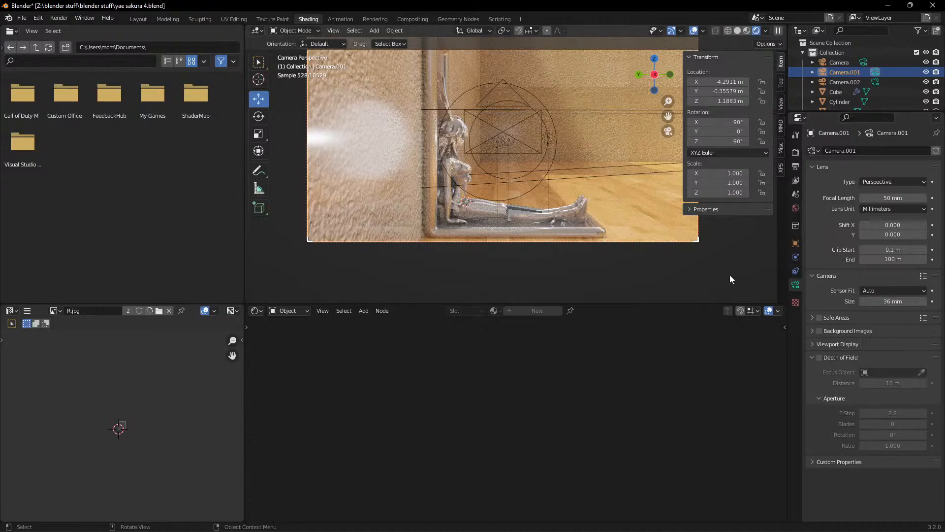
left_click(589, 176)
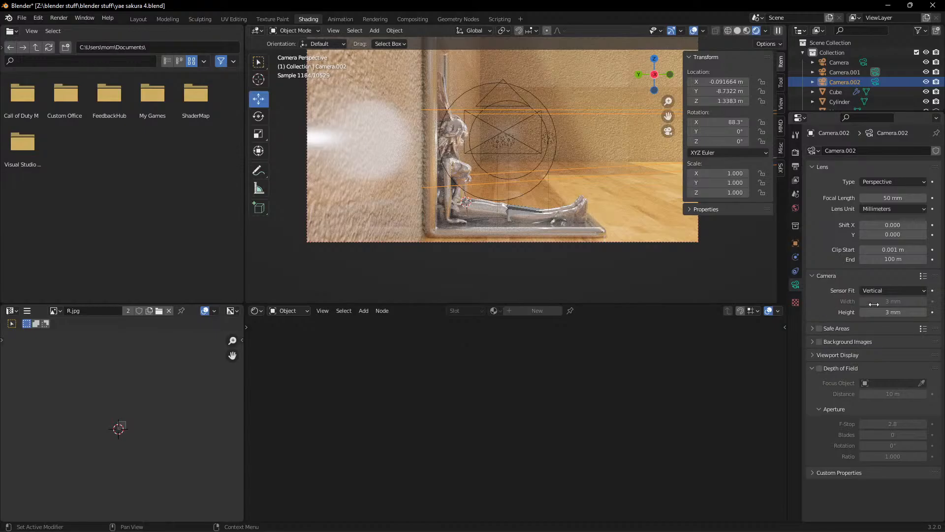
scroll(592, 226, "down", 1)
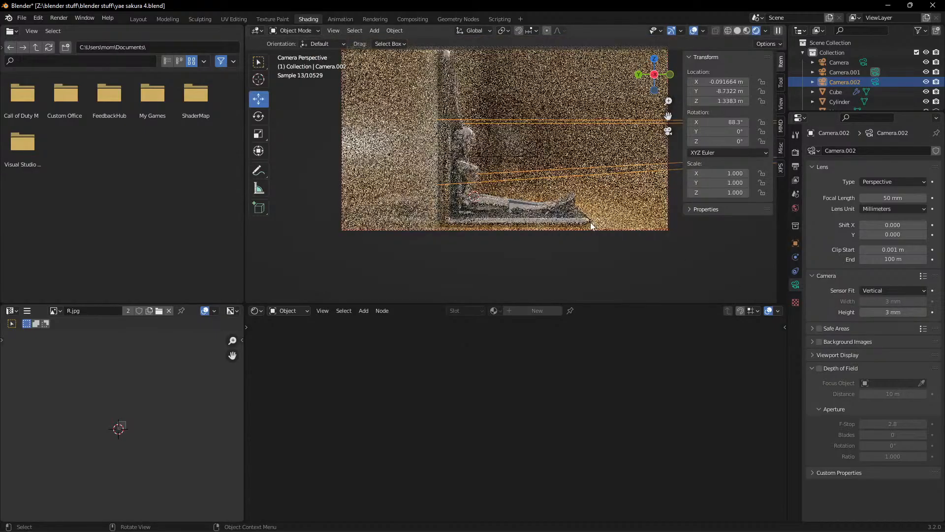
scroll(591, 224, "down", 3)
scroll(591, 225, "up", 3)
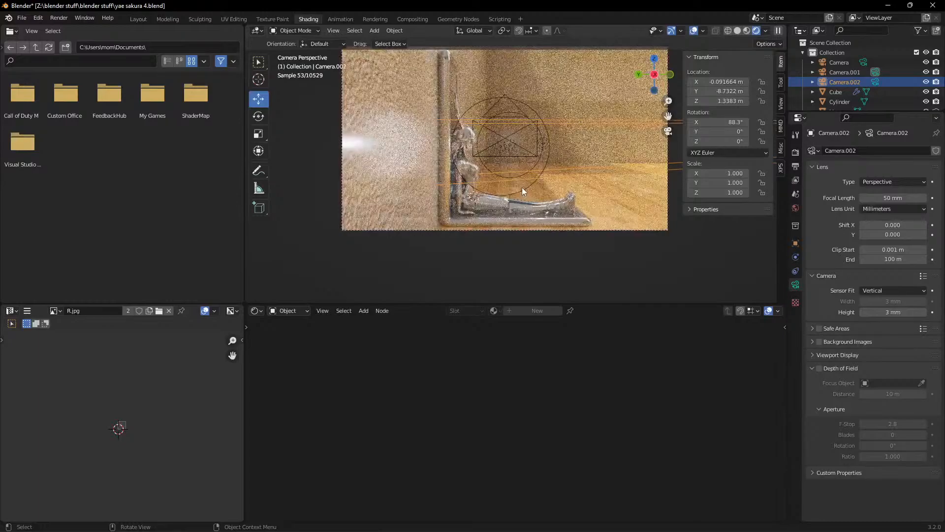
left_click(598, 230)
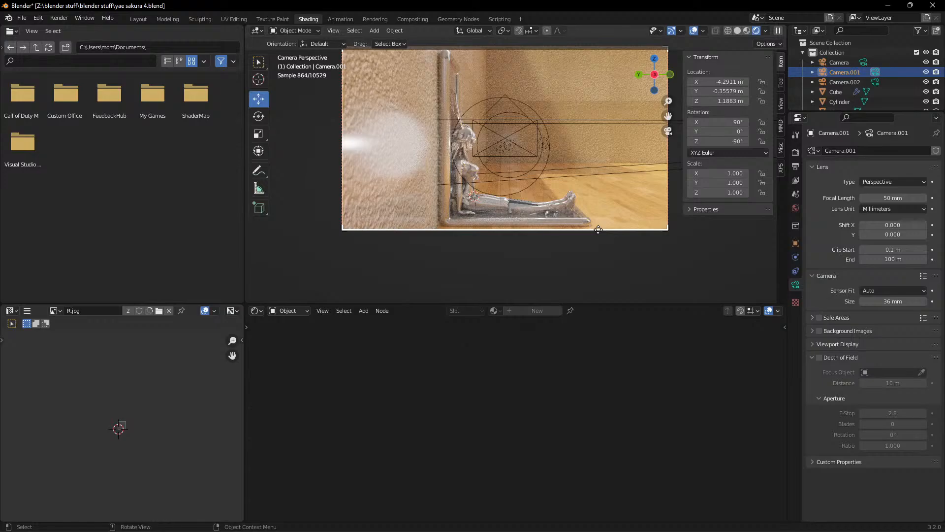
scroll(513, 164, "down", 2)
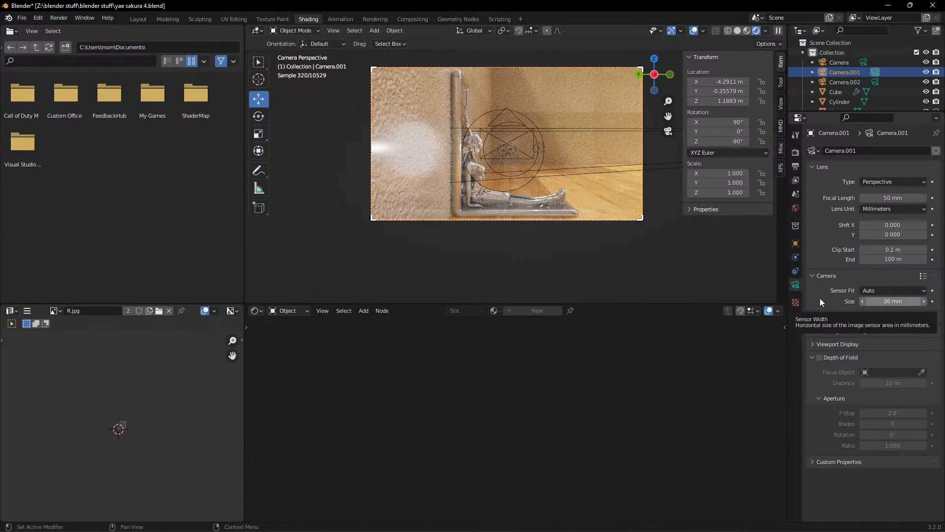
Set the Sensor Fit of Camera.002 to Auto and compare its sensor size with that of Camera.001.
left_click(557, 128)
left_click(882, 289)
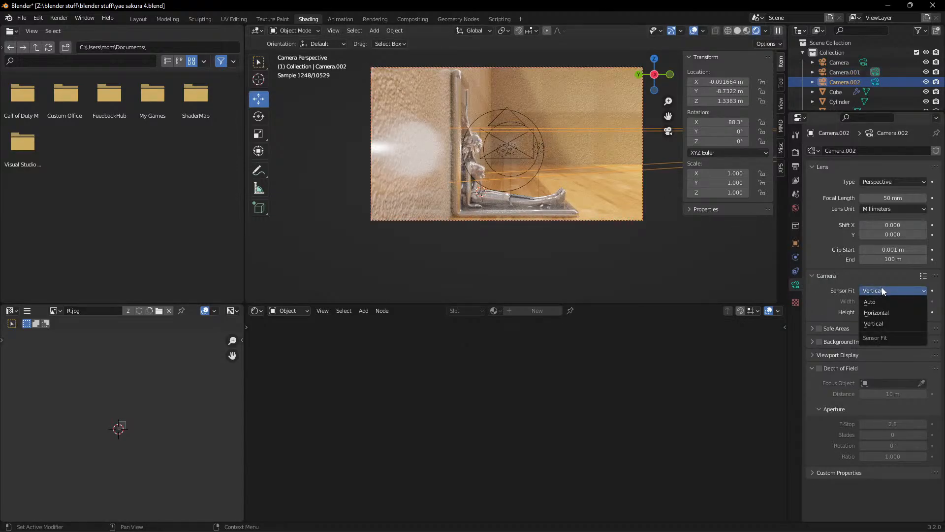
left_click(885, 301)
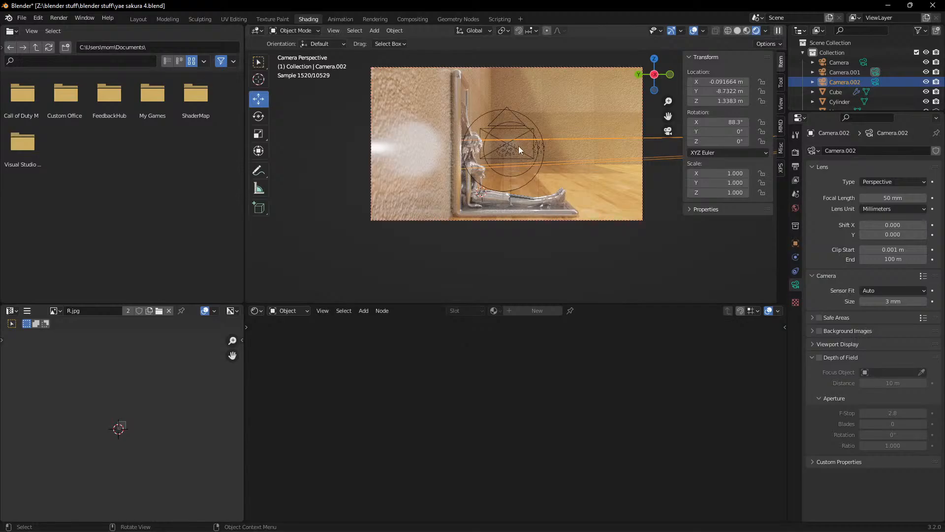
left_click(598, 220)
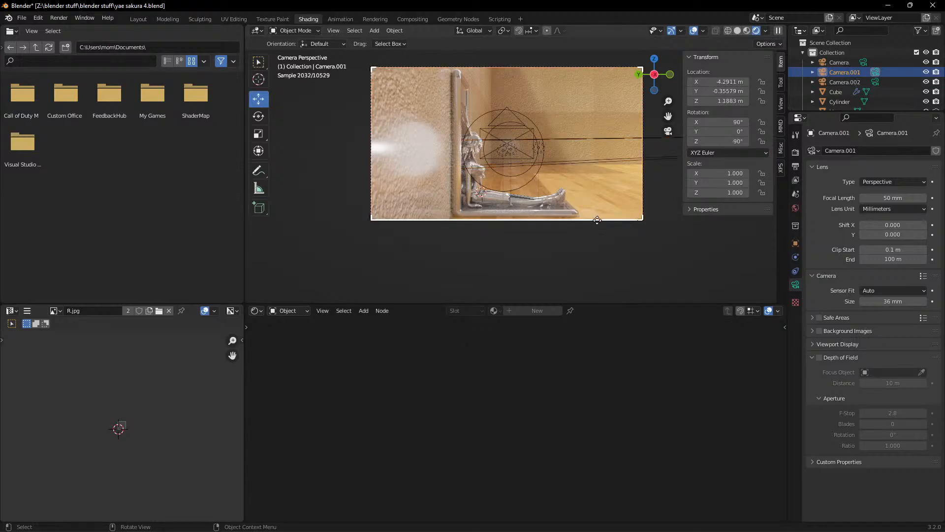
left_click(601, 137)
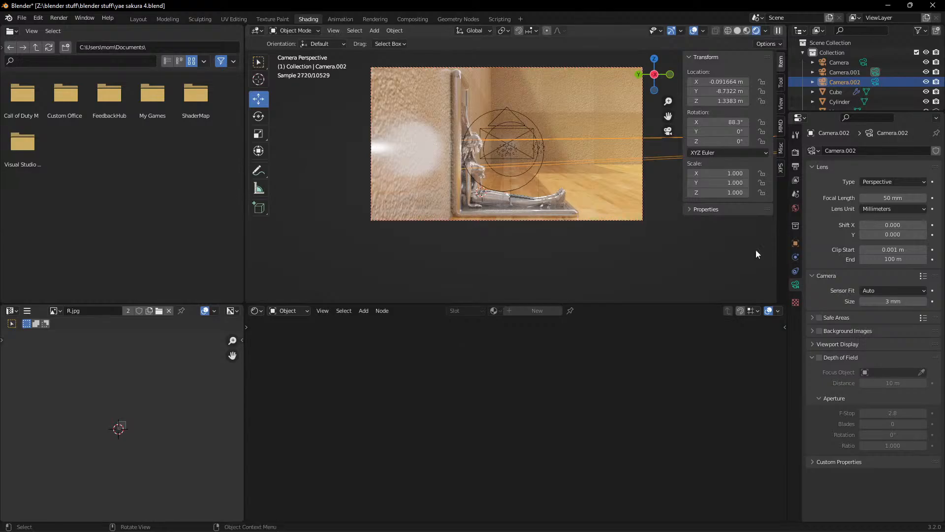
Set the sensor size of Camera.002 to 36 mm.
left_click(890, 301)
left_click(868, 301)
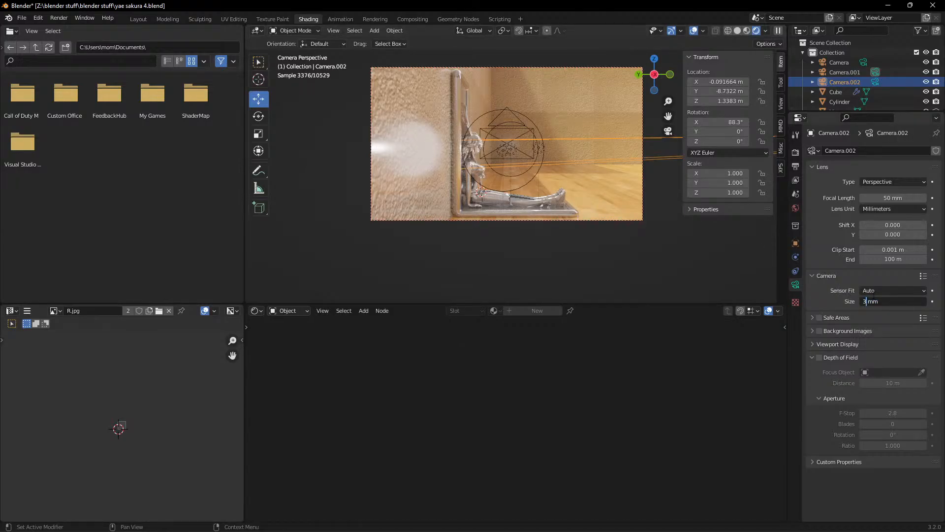
type("6")
key("Return")
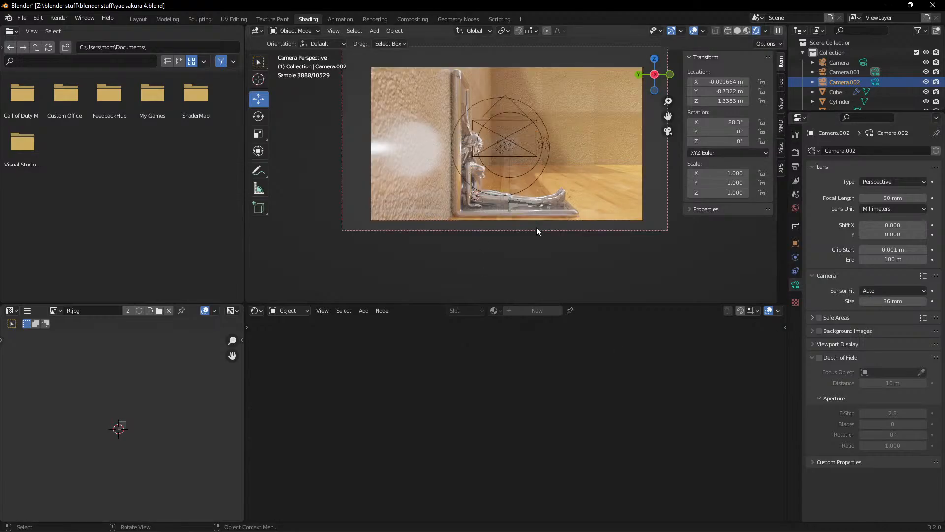
scroll(537, 227, "up", 4)
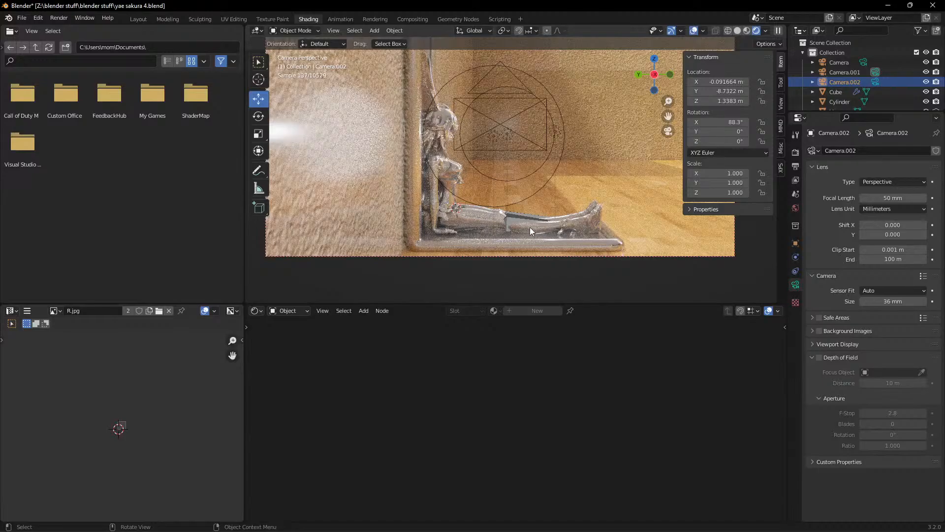
scroll(518, 148, "down", 2)
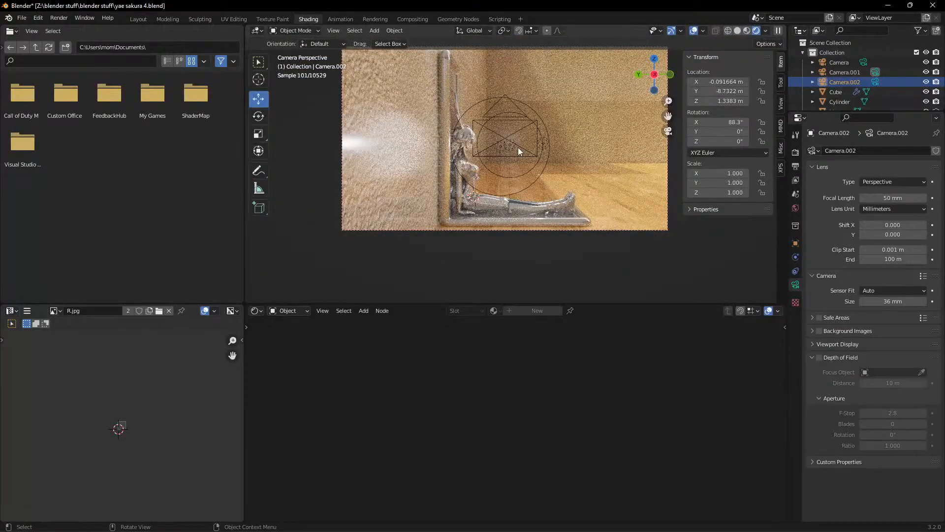
Leave the camera view and select the first camera, Camera, standing on the far side of the seated figure.
left_click_drag(667, 117, 611, 134)
middle_click_drag(528, 136, 479, 146)
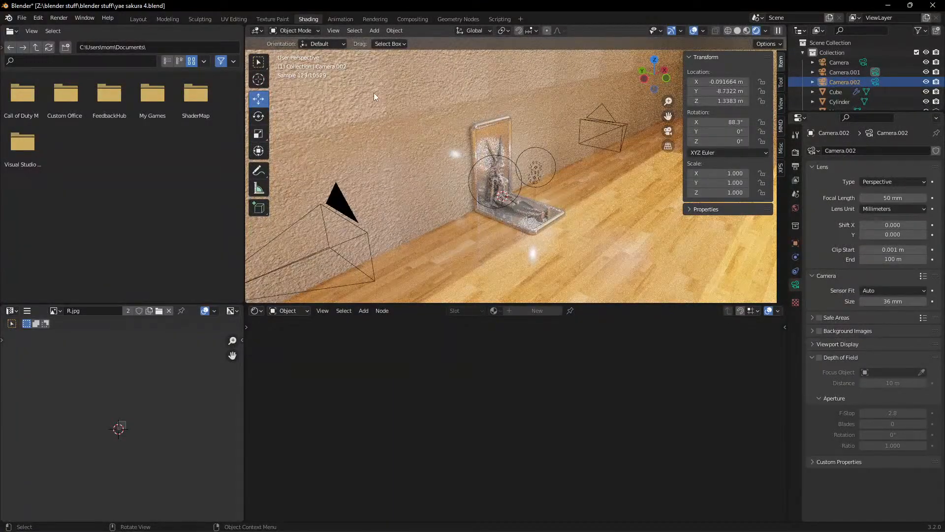
left_click(595, 114)
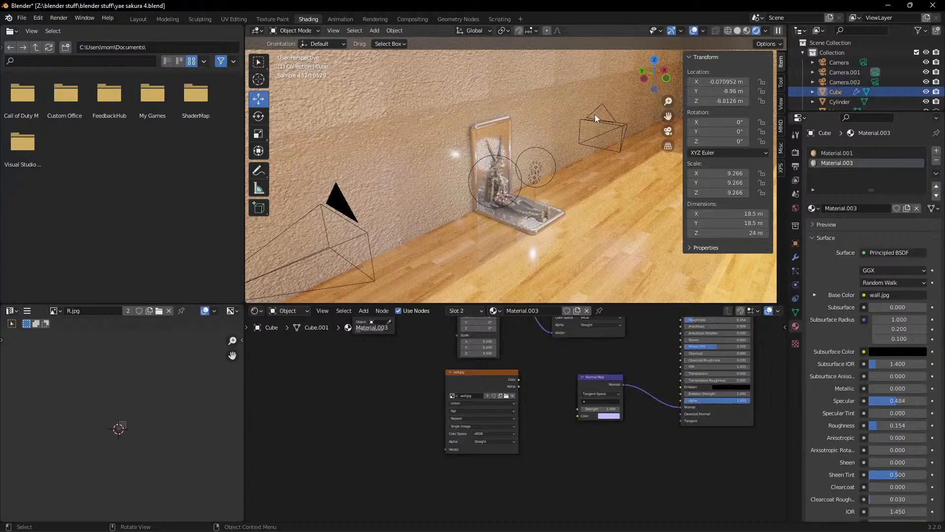
left_click(610, 124)
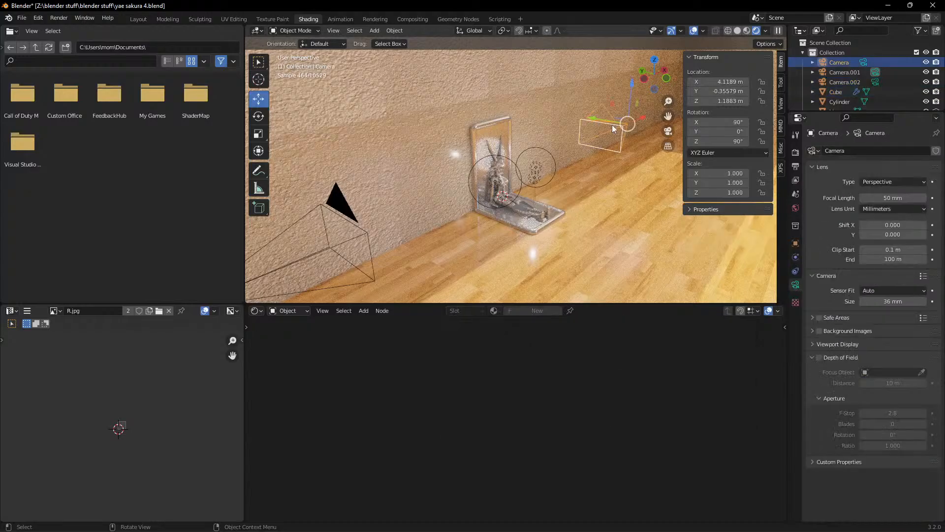
Make Camera.001 the active scene camera and view the scene through it.
left_click(864, 63)
left_click(876, 74)
left_click(876, 82)
left_click(877, 73)
left_click(668, 131)
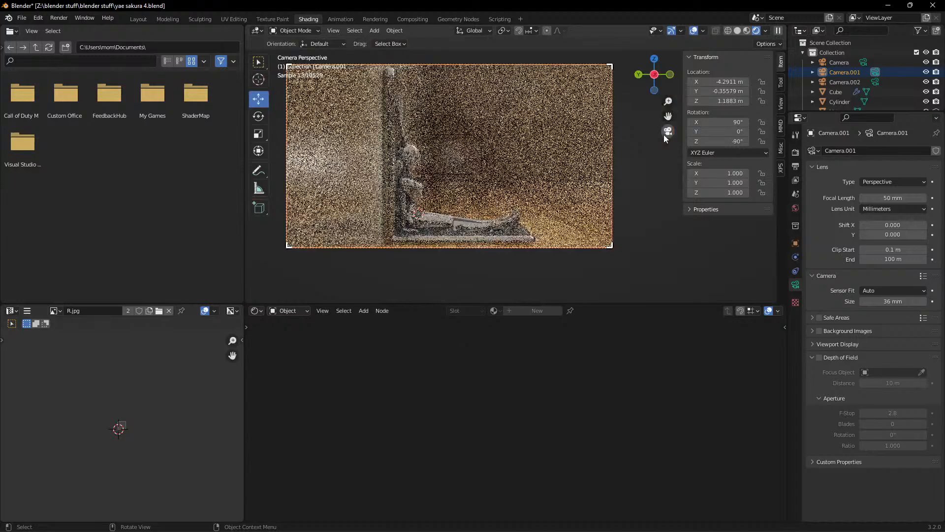
Compare the shots from Camera.002, Camera and Camera.001, and make Camera.002 the active scene camera.
left_click(876, 81)
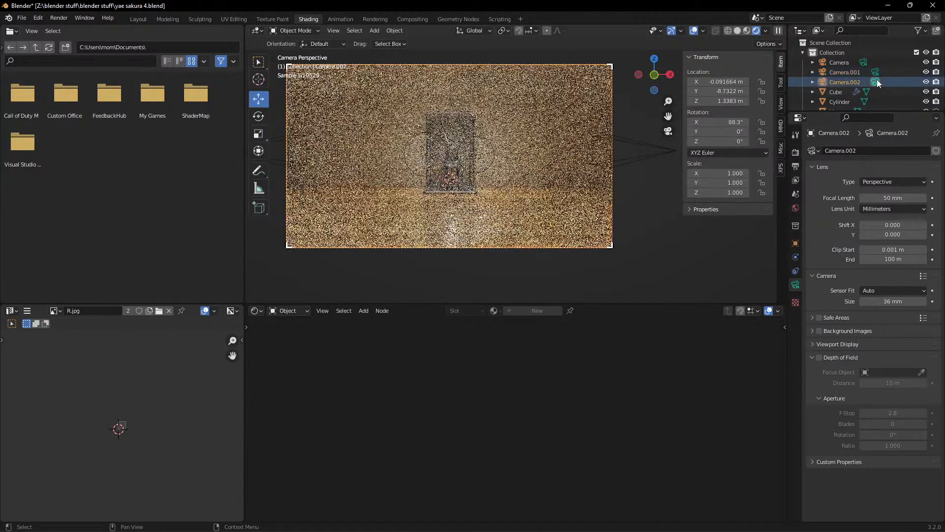
left_click(864, 62)
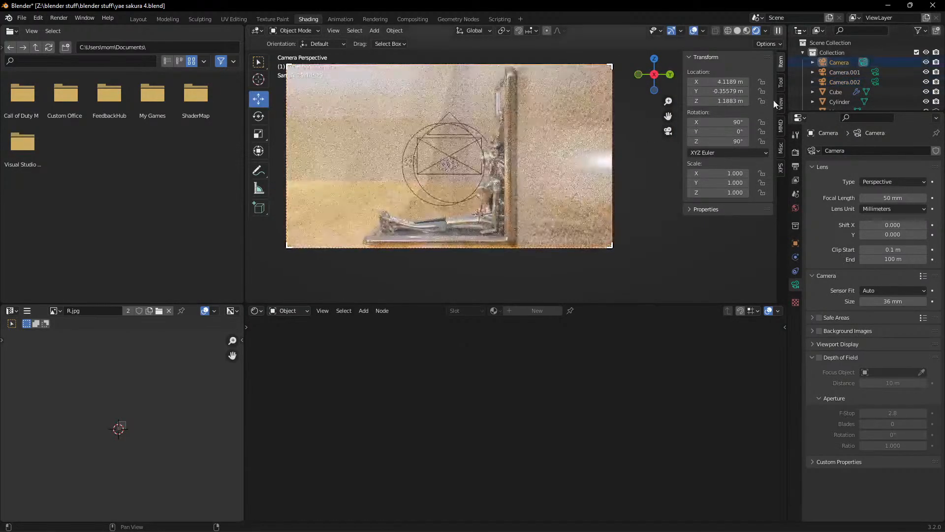
left_click(876, 72)
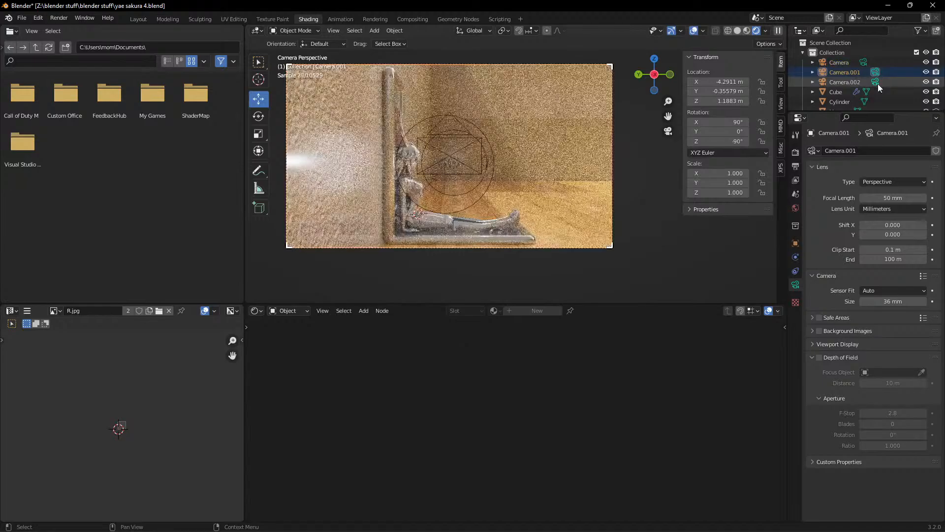
left_click(877, 83)
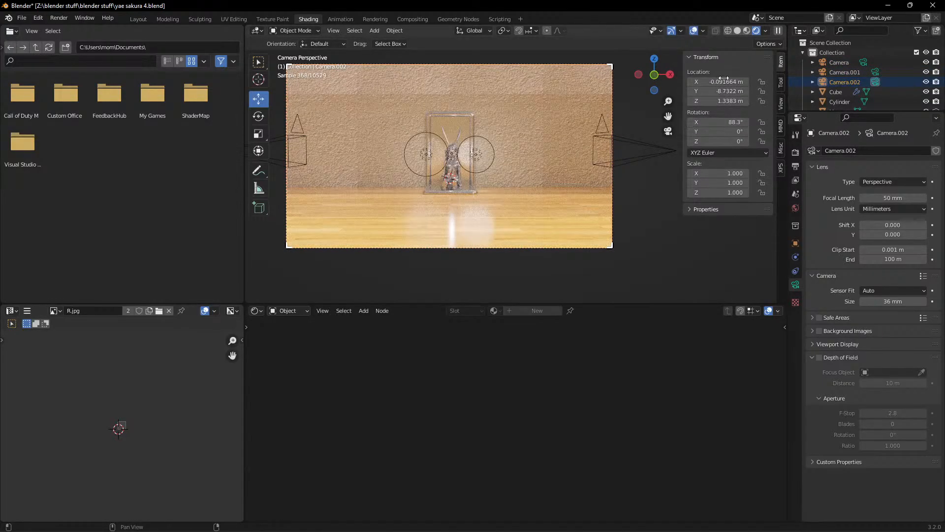
Move Camera.002 closer to the seated figure, to a Y location of about -4.81 m.
left_click_drag(716, 100, 906, 92)
right_click(737, 100)
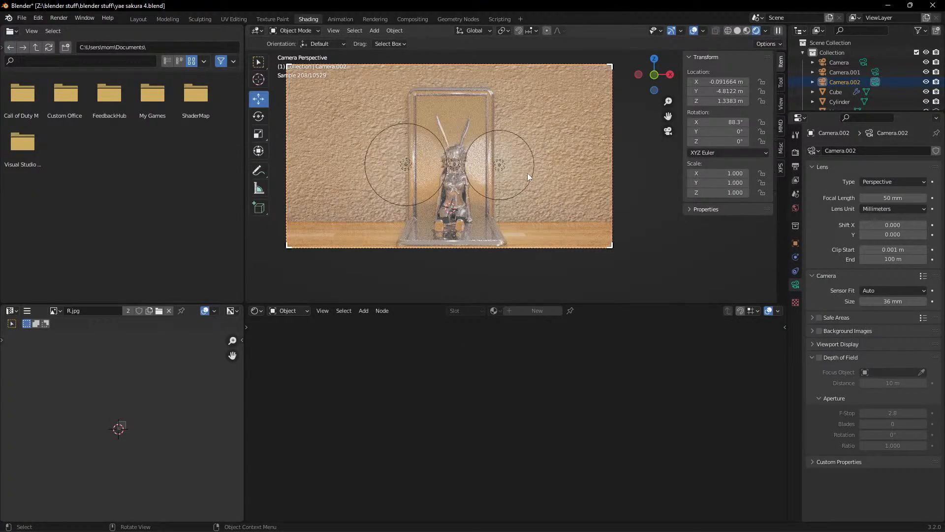
scroll(539, 135, "down", 1)
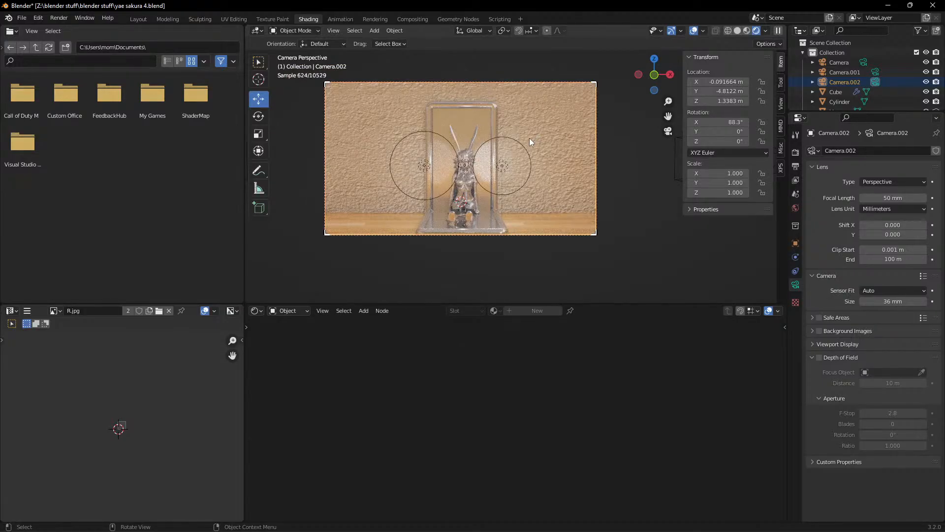
scroll(497, 165, "down", 1)
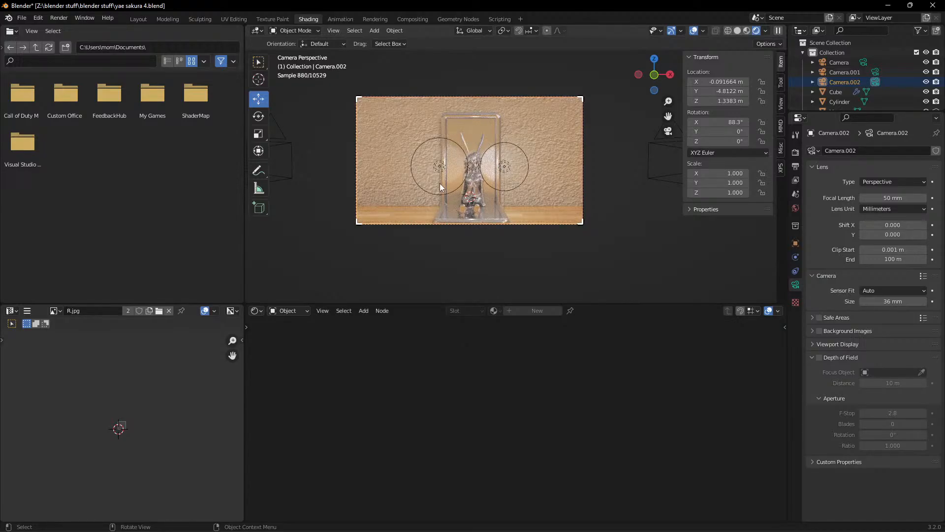
Select Camera.001 and make it the active scene camera, showing the seated figure from the side.
middle_click_drag(498, 166, 564, 188)
scroll(512, 148, "down", 2)
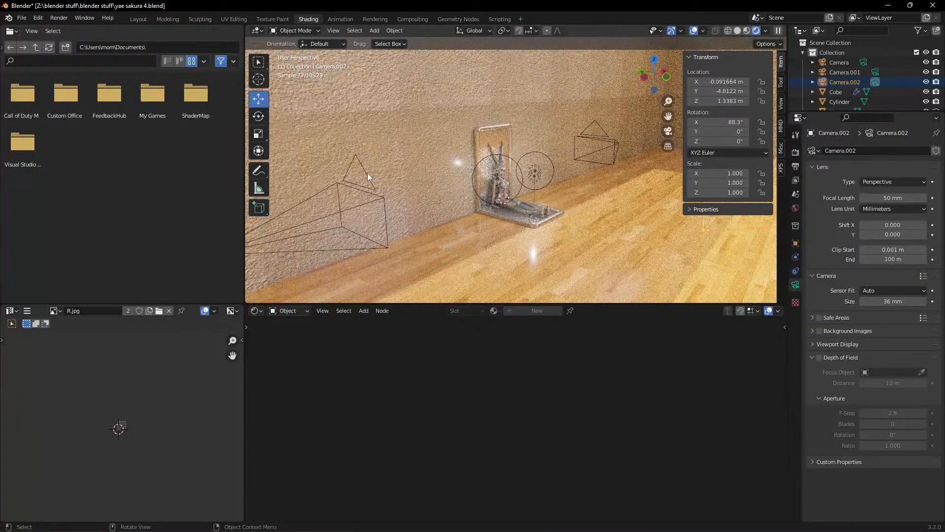
left_click(367, 172)
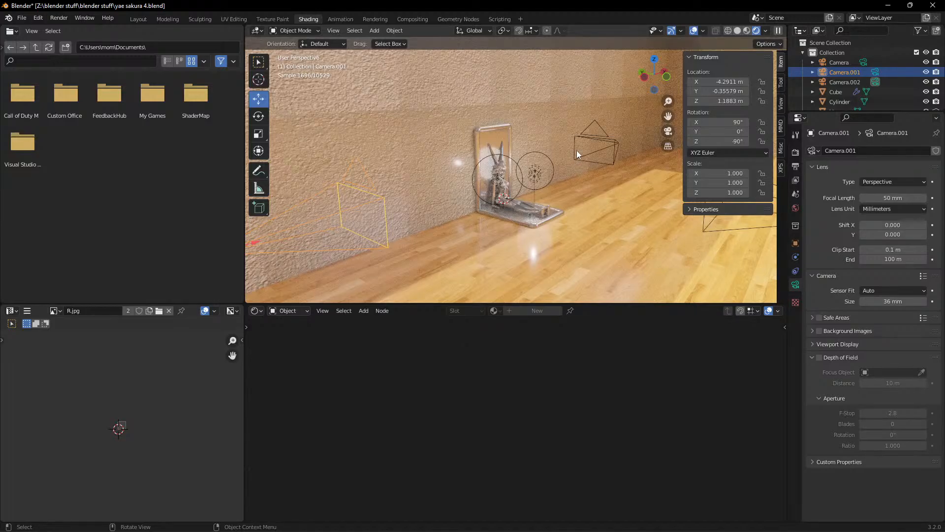
left_click(668, 132)
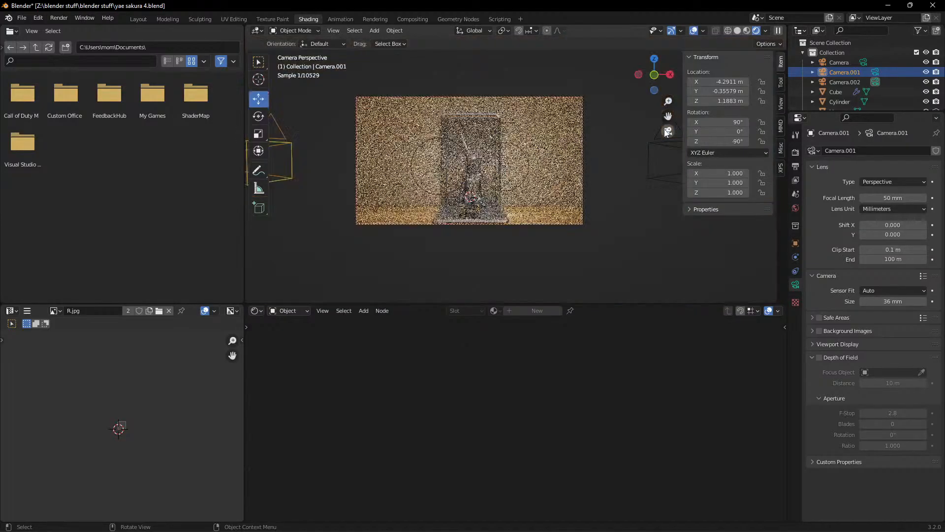
left_click(876, 82)
left_click(875, 73)
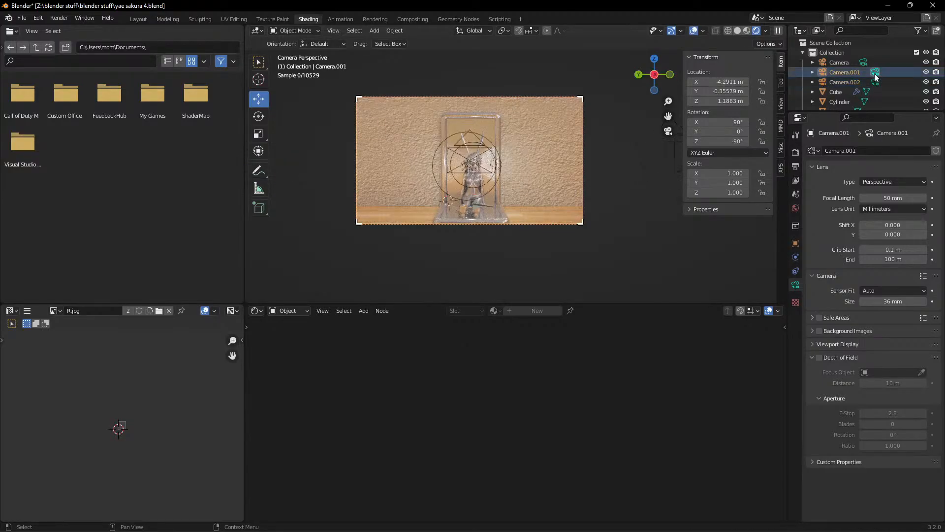
scroll(496, 188, "up", 3)
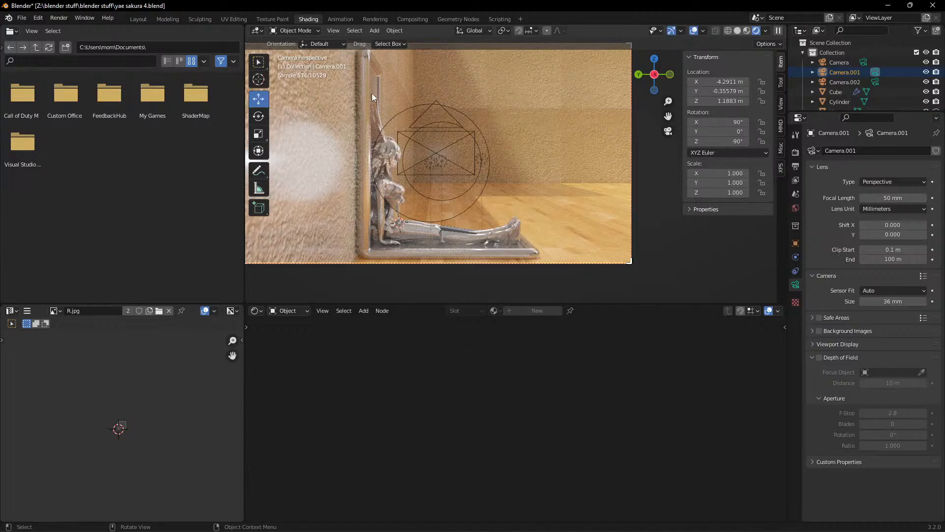
scroll(393, 124, "up", 1)
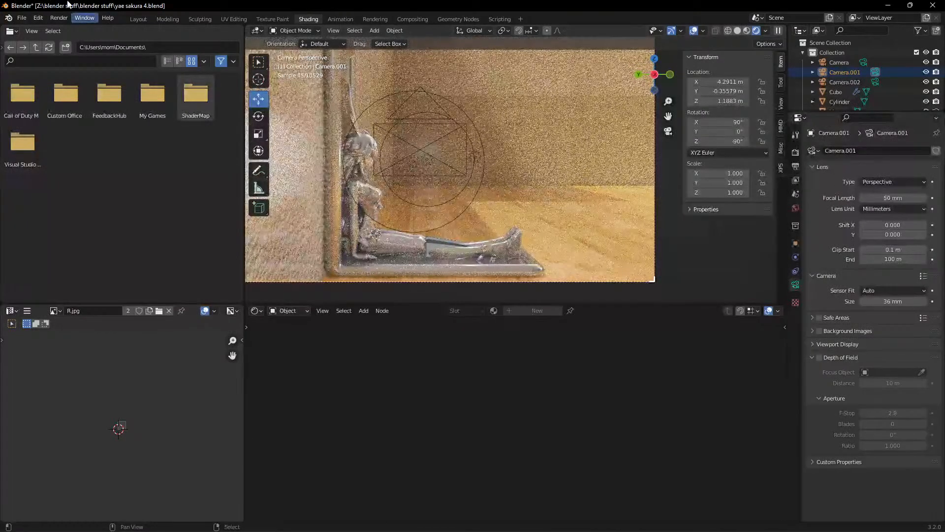
Check the output format settings of the scene and render a still image from Camera.001.
left_click(795, 152)
left_click(796, 167)
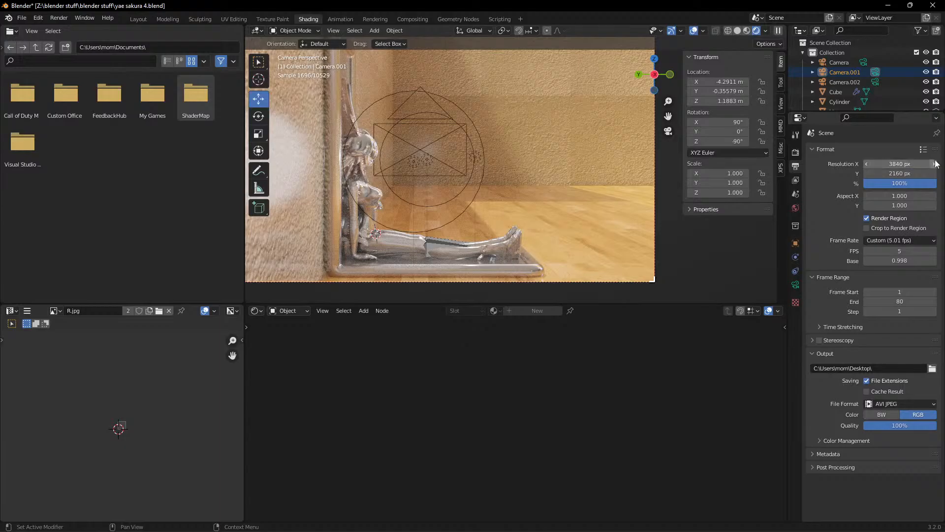
left_click(59, 17)
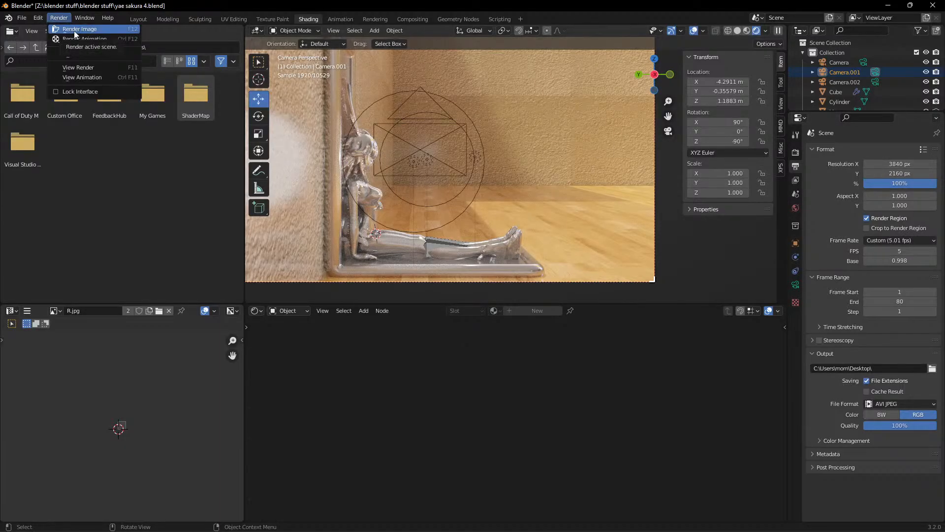
left_click(74, 31)
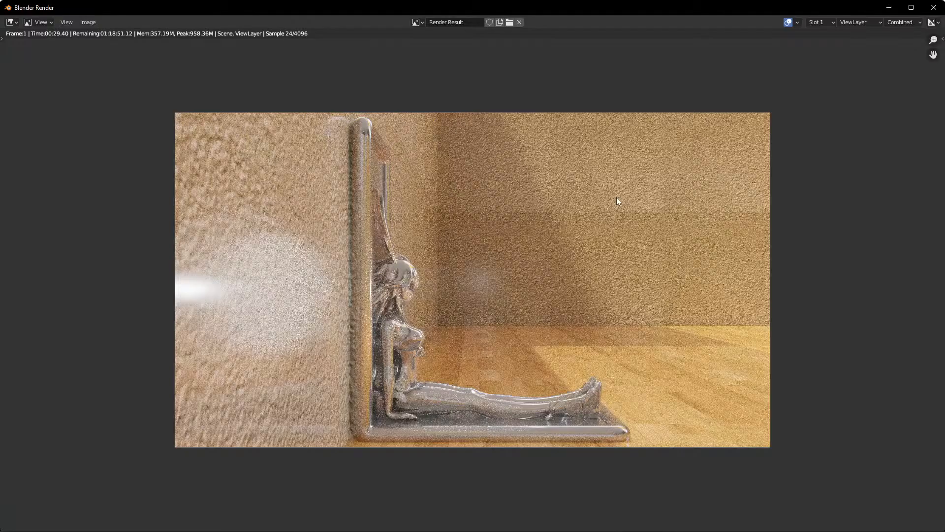
Minimize the render window, switch the viewport to solid shading, and bring the render window back.
left_click(888, 7)
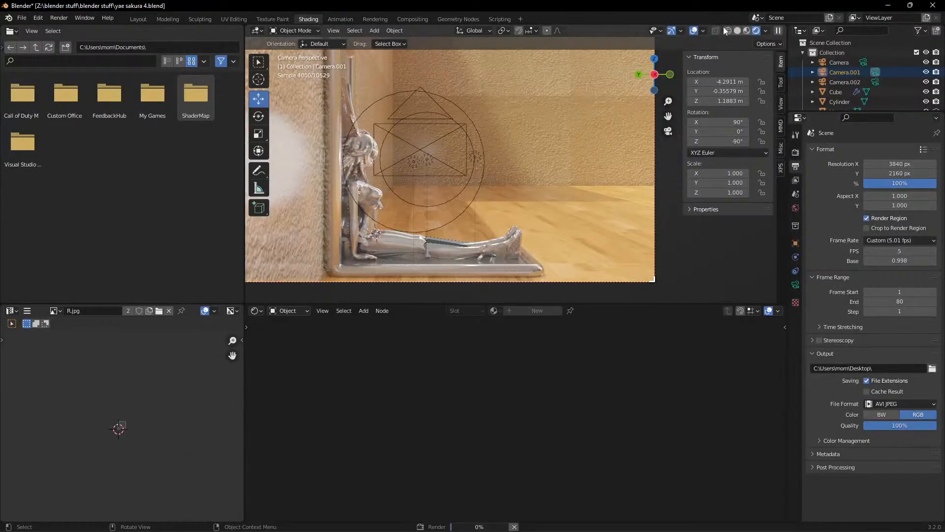
left_click(736, 31)
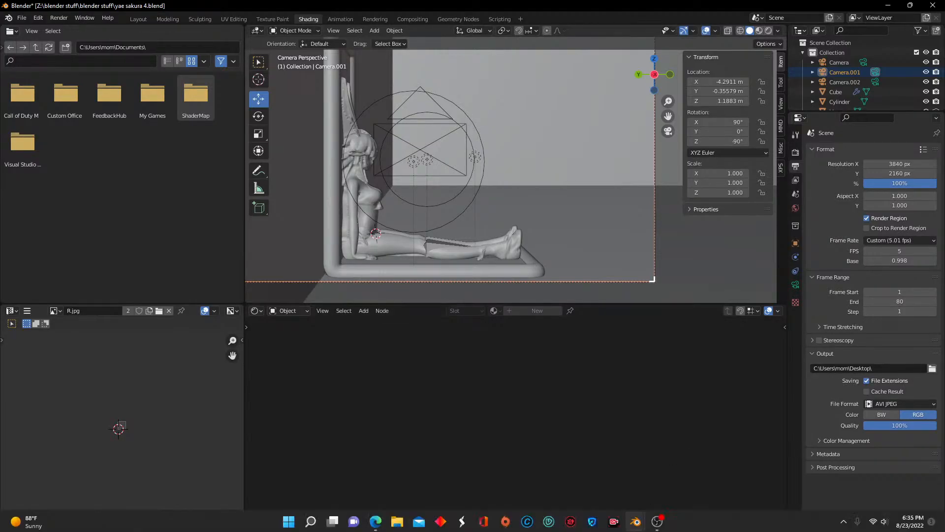
mouse_move(642, 525)
left_click(680, 467)
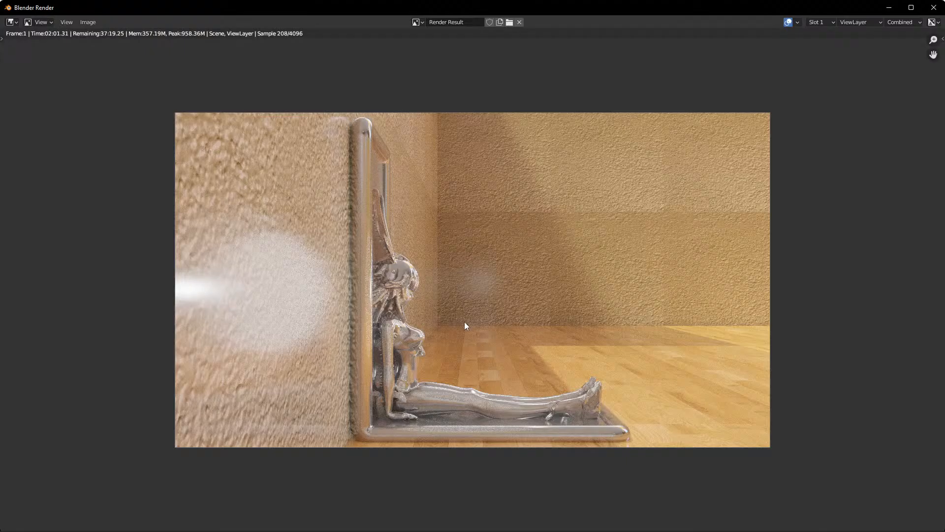
Examine the seated figure, the wall texture and the floor up close in the render in progress.
scroll(467, 330, "up", 1)
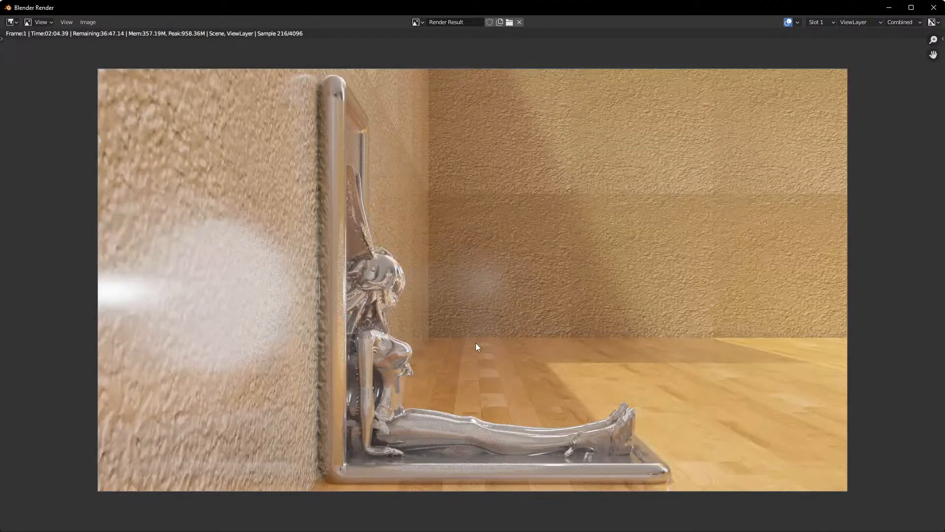
scroll(476, 343, "up", 1)
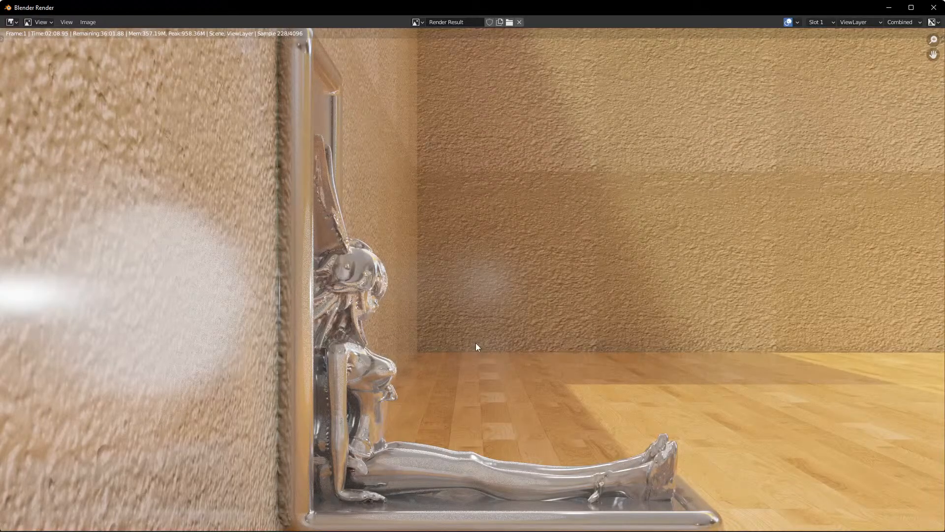
scroll(475, 342, "up", 1)
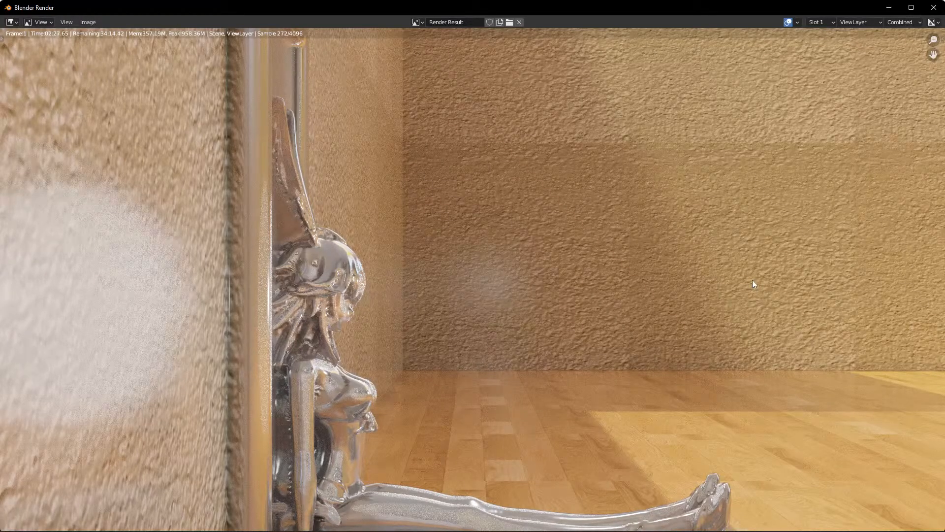
middle_click_drag(732, 313, 739, 232)
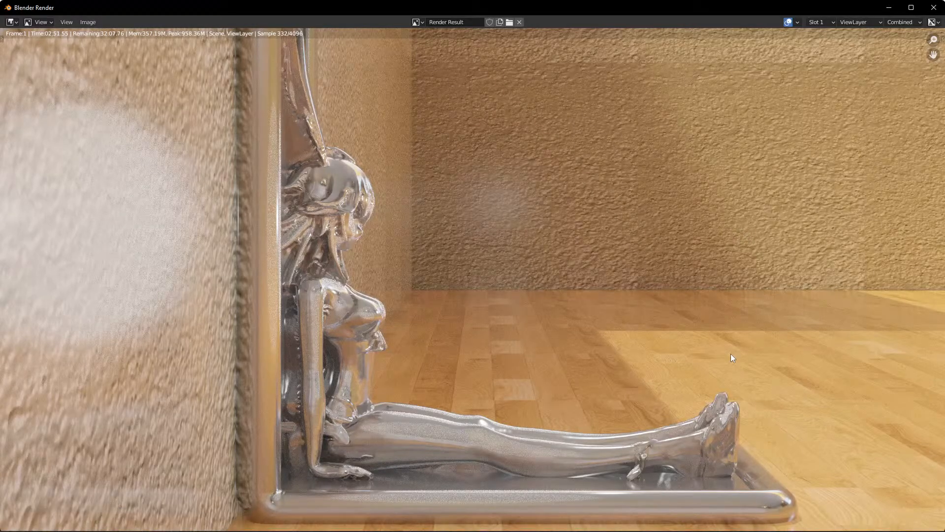
Minimize the render window, switch to OBS, and hide the Display Capture source.
mouse_move(658, 519)
left_click(889, 8)
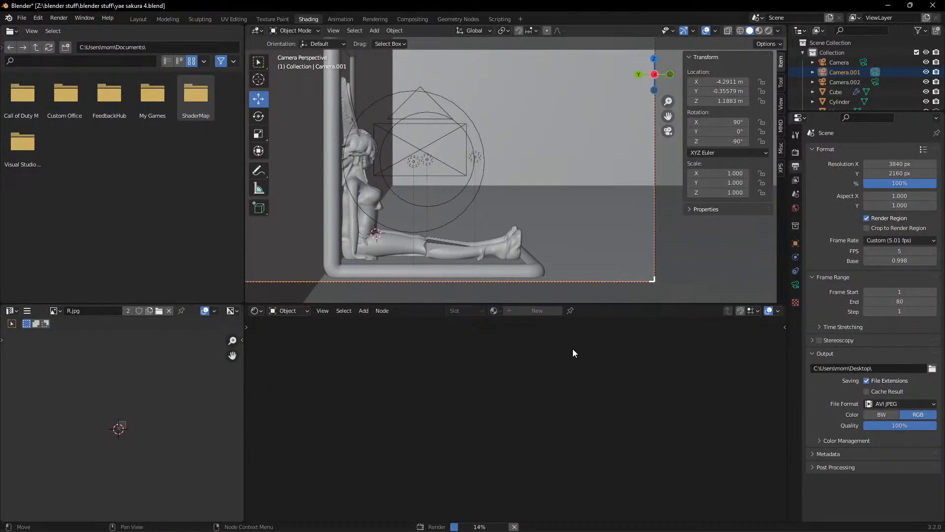
mouse_move(591, 518)
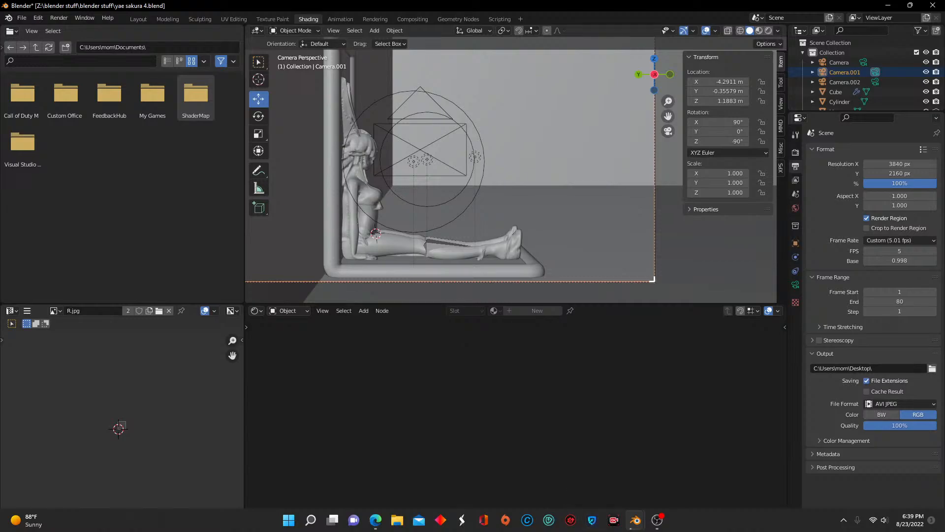
left_click(658, 521)
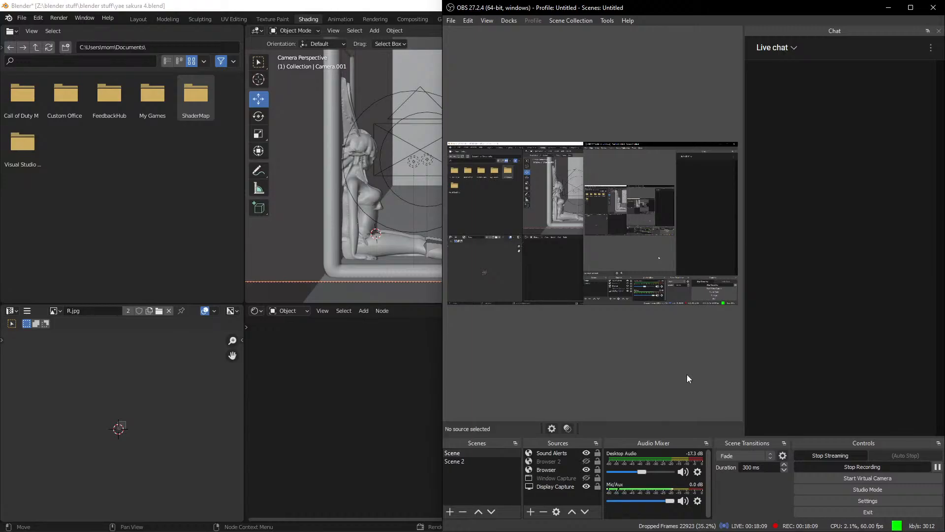
left_click(586, 487)
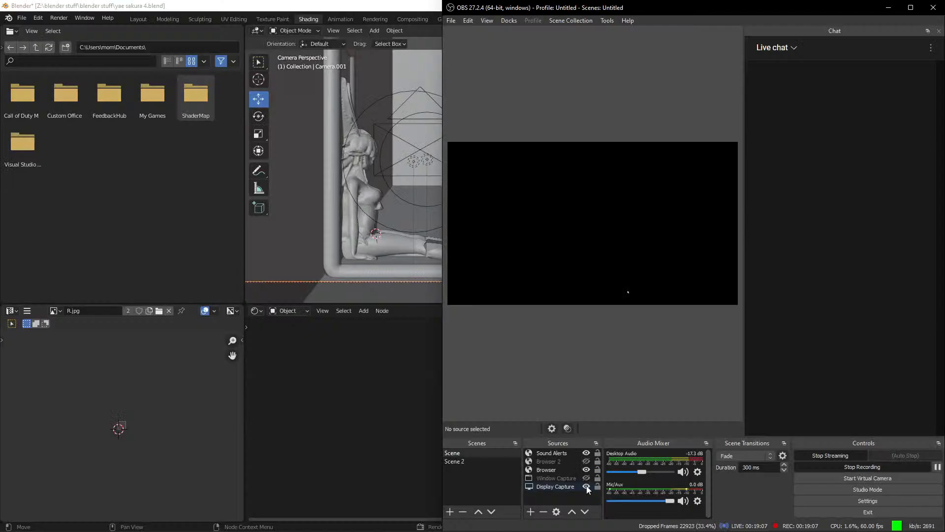
Return to Blender, set the render's maximum samples to 300 and turn off the render noise threshold.
left_click(402, 315)
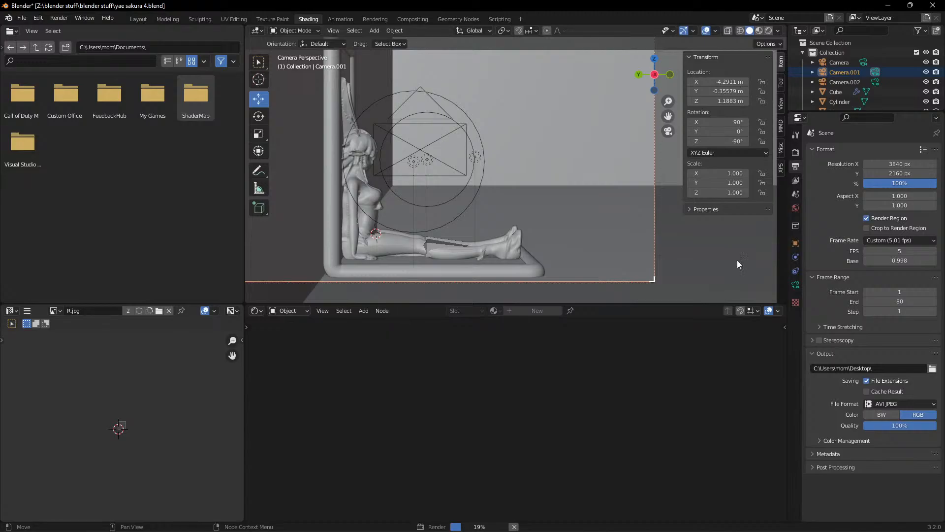
left_click(795, 152)
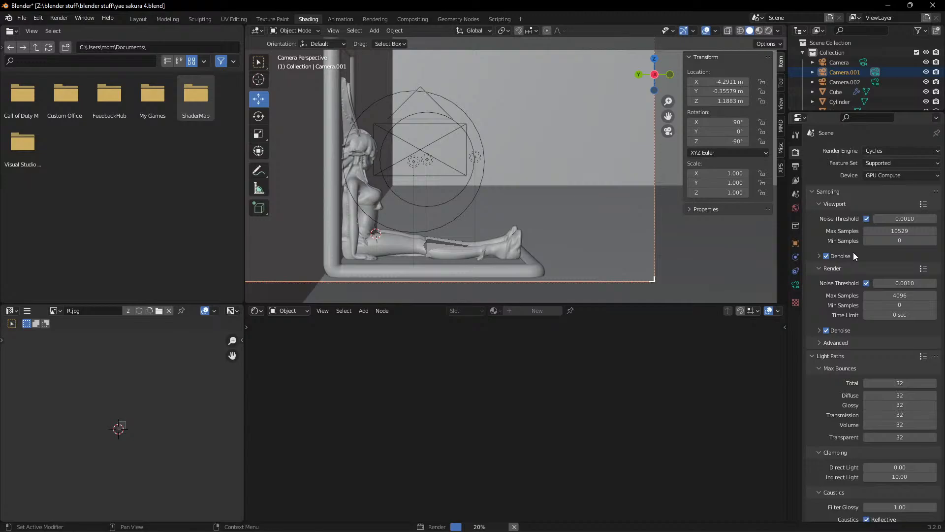
left_click(889, 295)
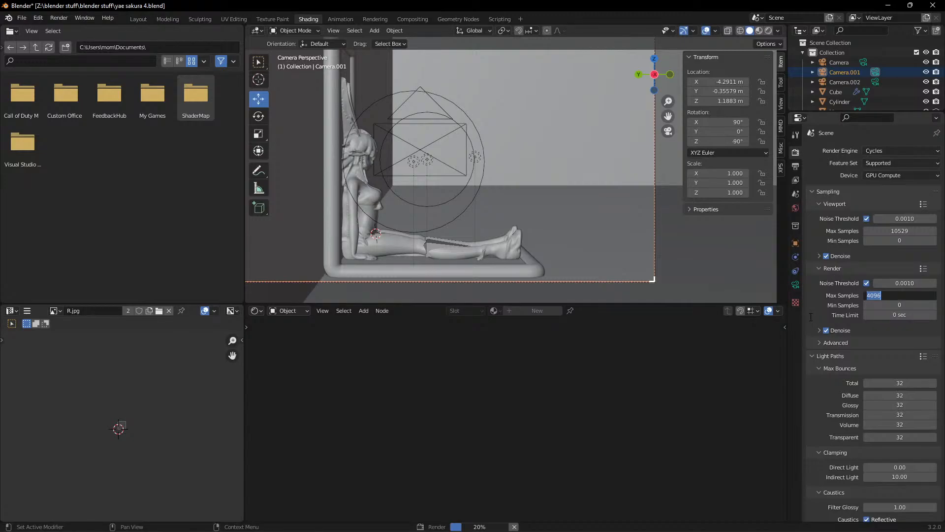
type("300")
key("Return")
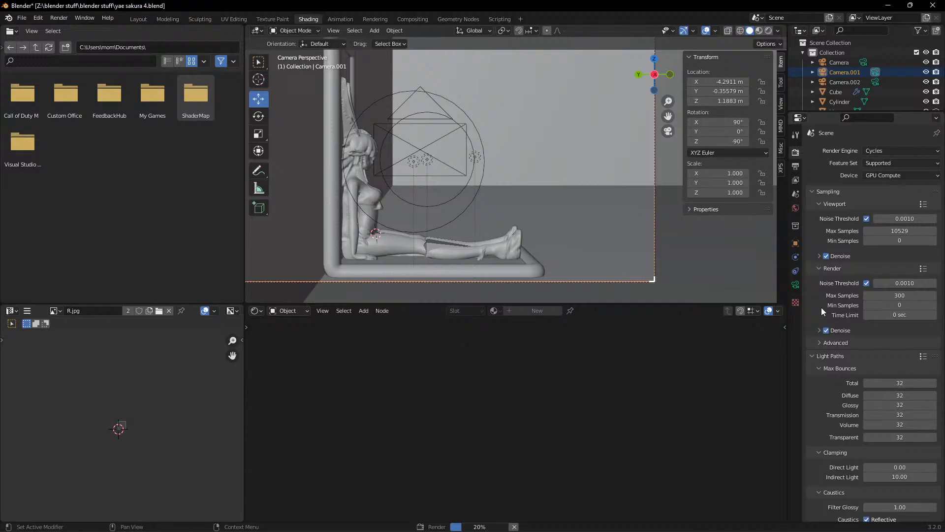
left_click(820, 330)
left_click(867, 282)
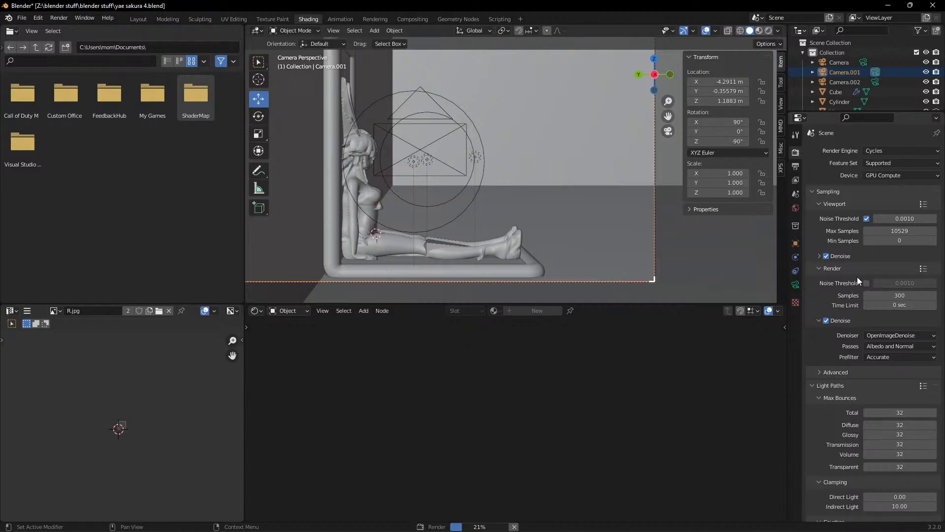
Apply the HDV 1080p format preset to the scene's output.
left_click(796, 167)
left_click(901, 164)
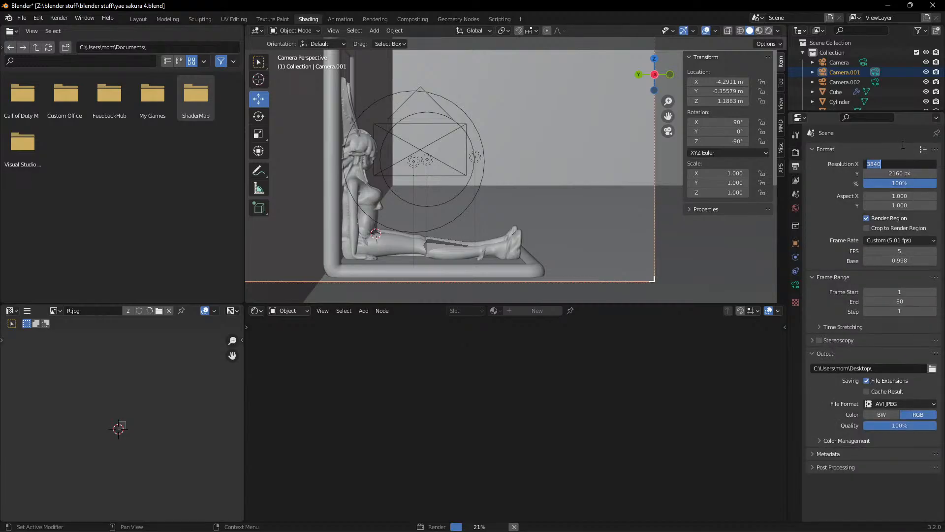
left_click(924, 149)
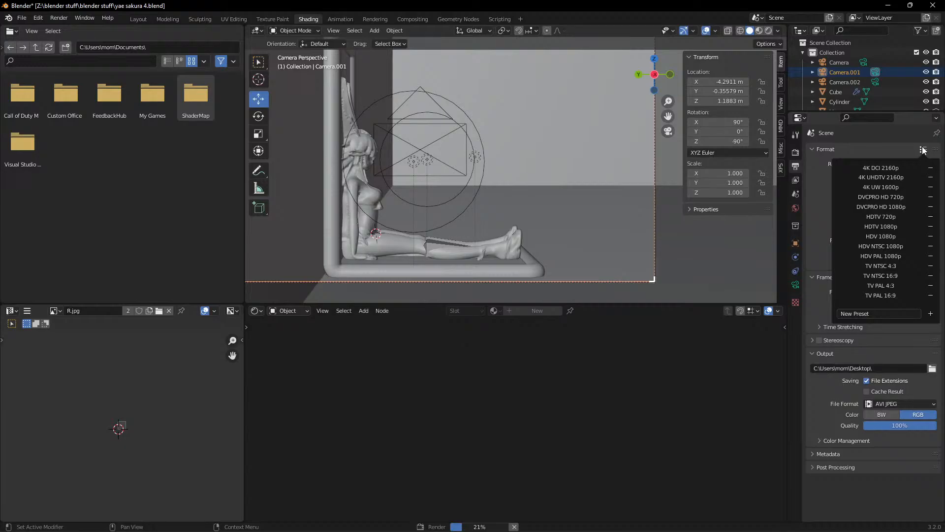
left_click(881, 226)
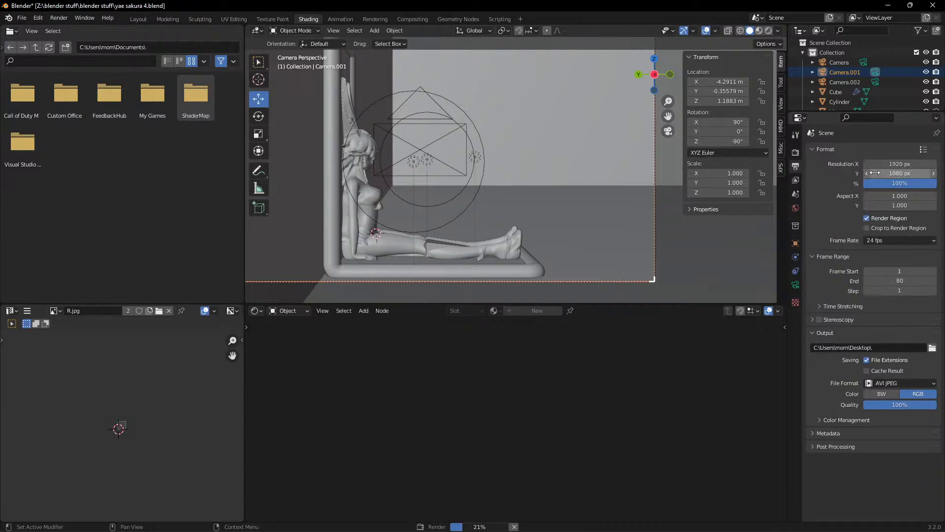
left_click(924, 149)
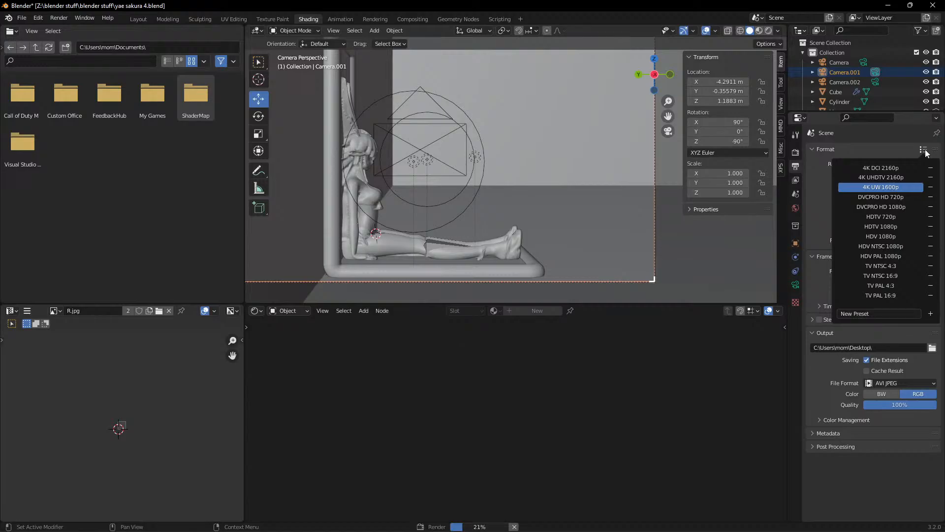
left_click(884, 236)
Bring the render window back to the front to check the image in progress.
mouse_move(650, 527)
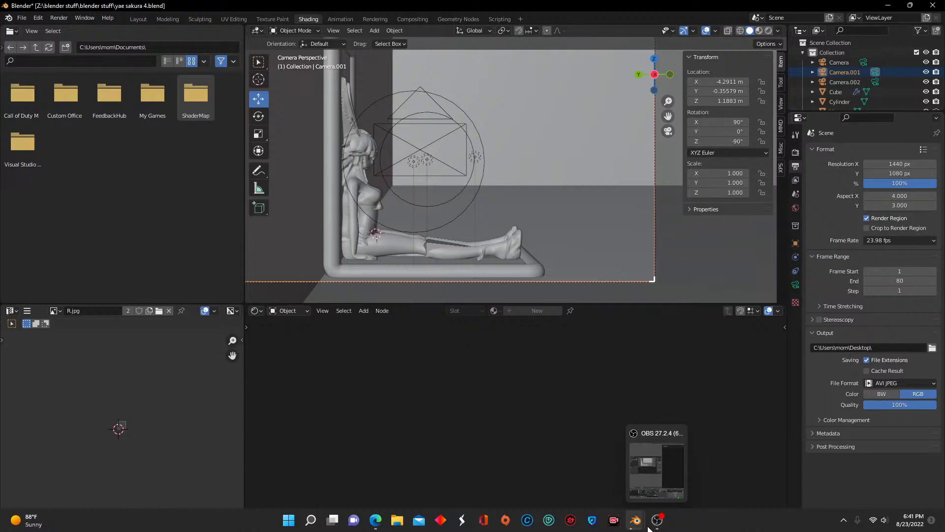
mouse_move(672, 478)
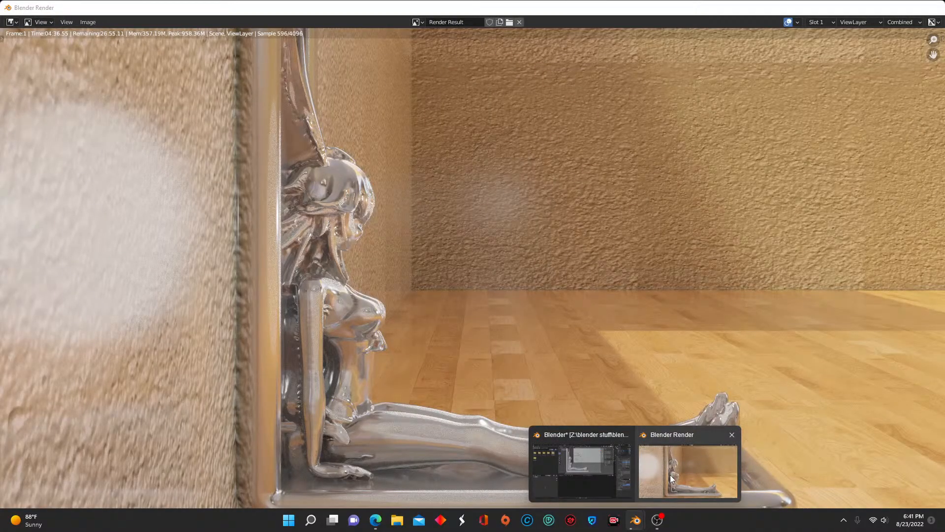
left_click(672, 478)
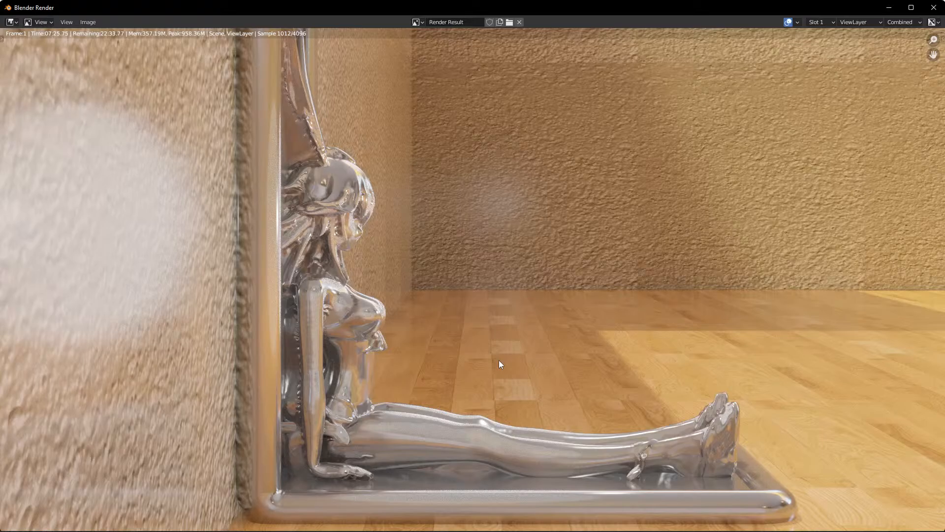
Switch to Edge and open the pixiv account dashboard in a new tab to view the recently uploaded works.
left_click(374, 524)
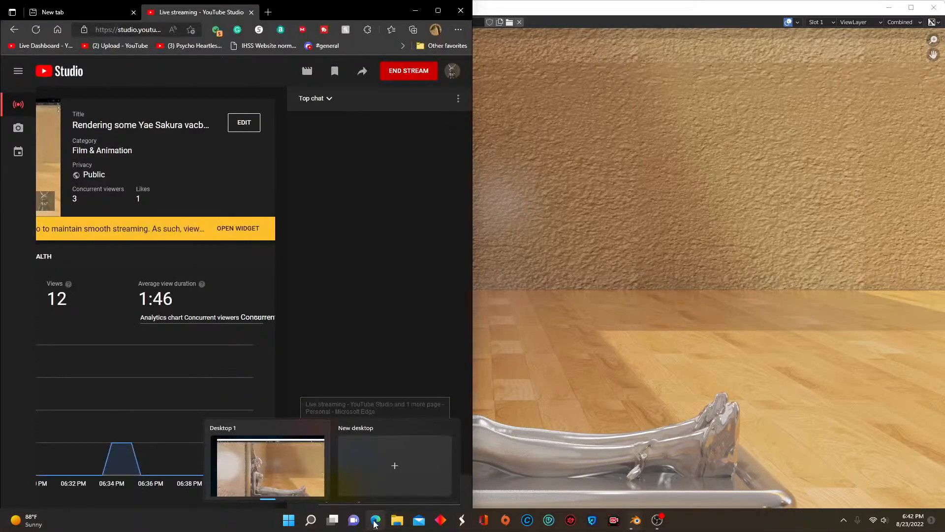
left_click(268, 12)
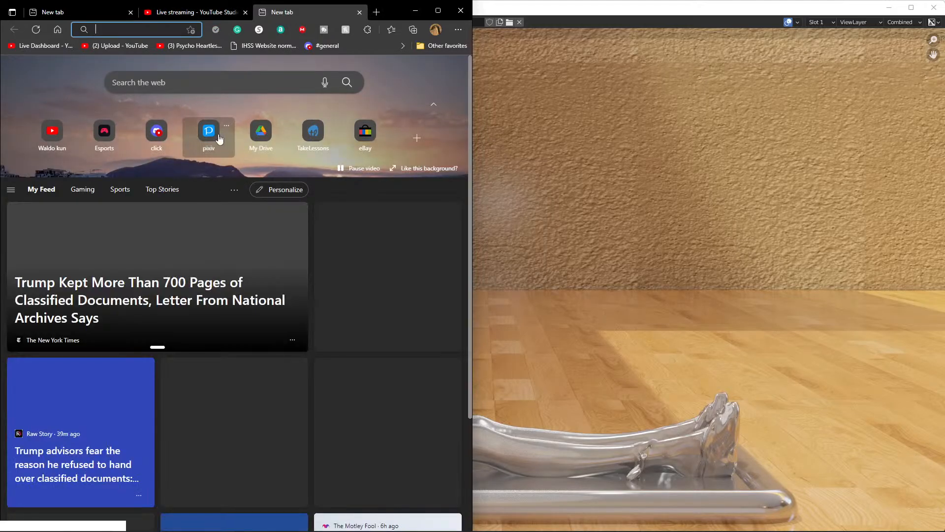
left_click(209, 131)
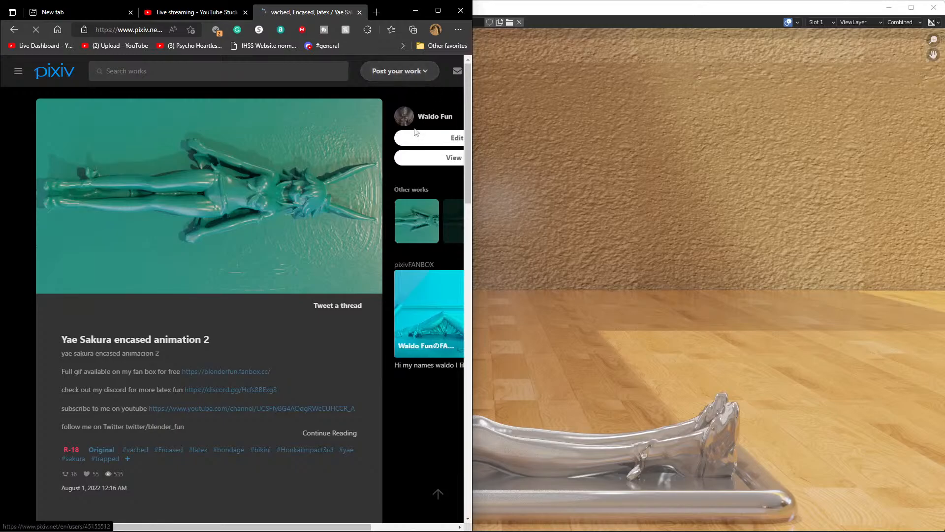
left_click_drag(265, 526, 369, 529)
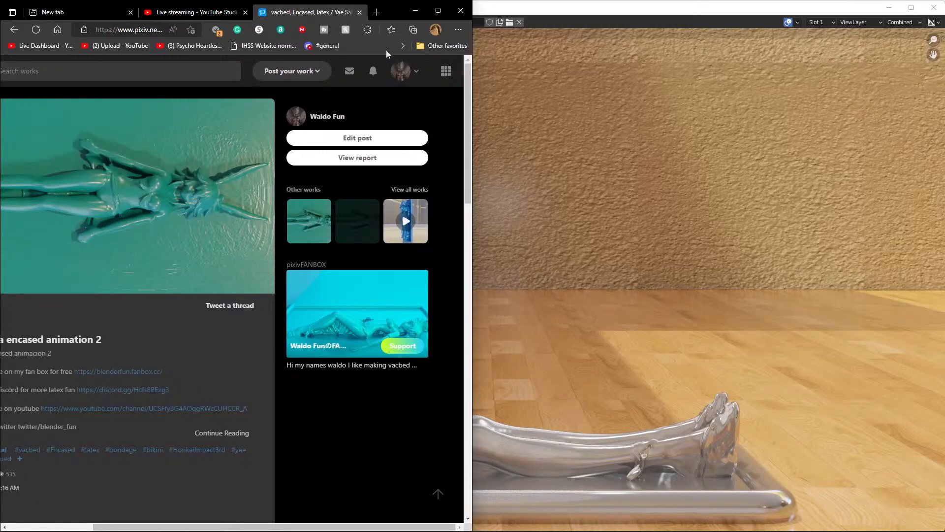
left_click(401, 71)
left_click(373, 193)
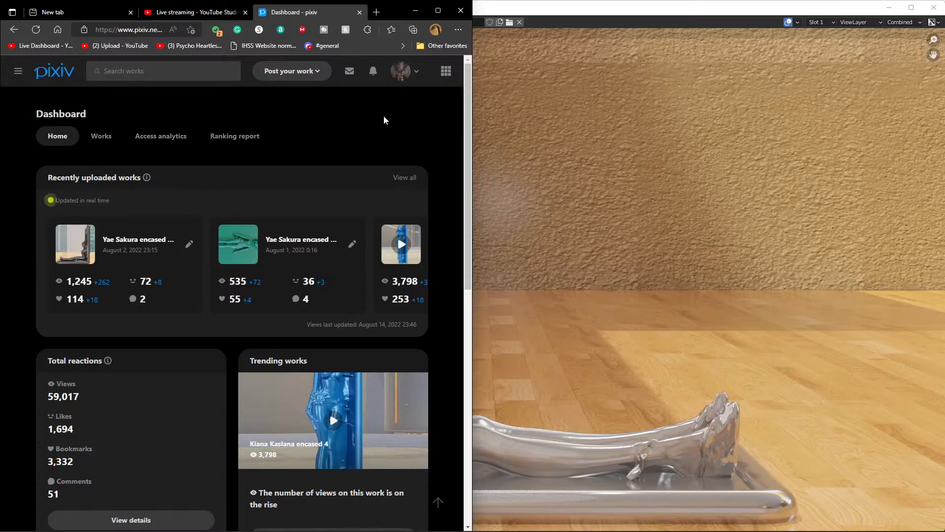
left_click(401, 78)
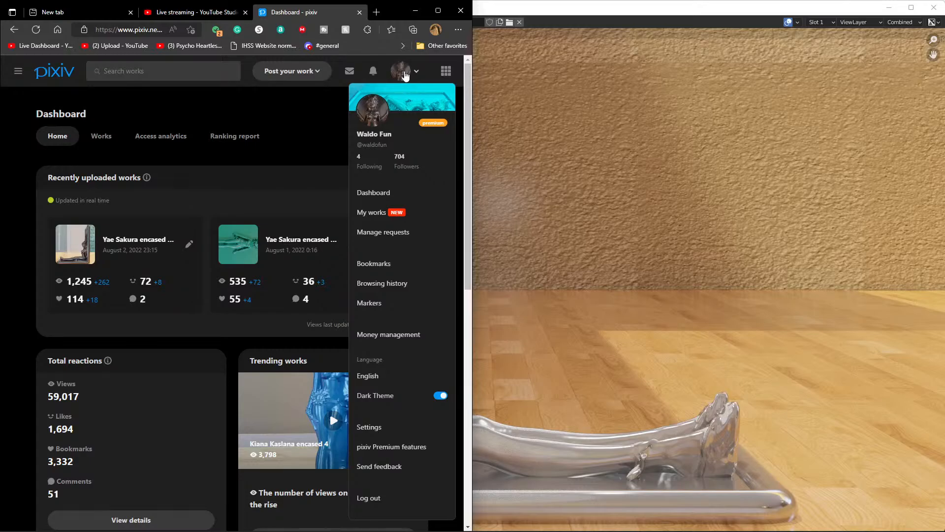
left_click(301, 100)
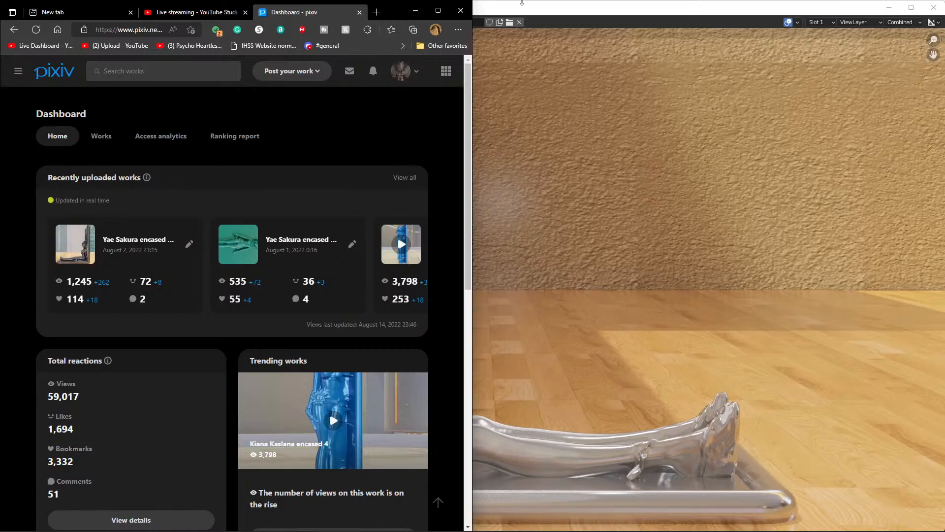
Return to the Blender render window and close it to stop the render.
double_click(564, 15)
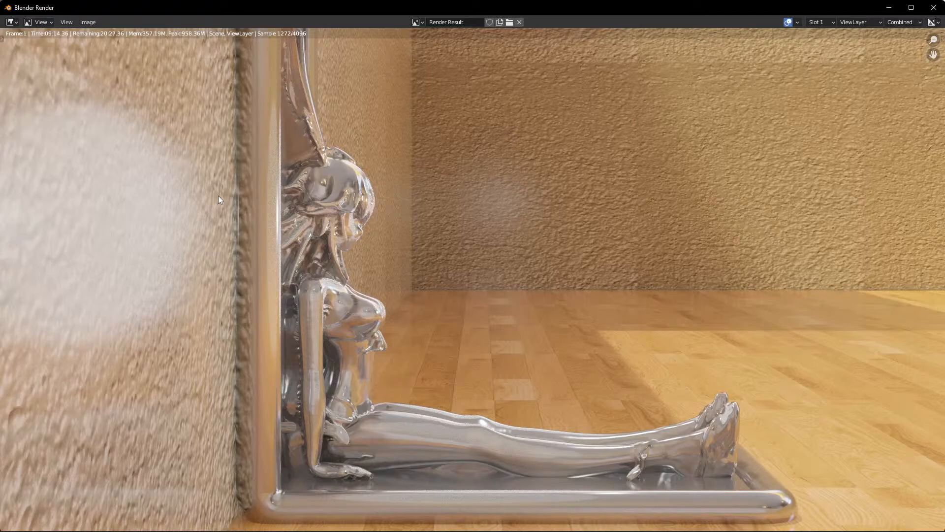
mouse_move(658, 521)
left_click(936, 8)
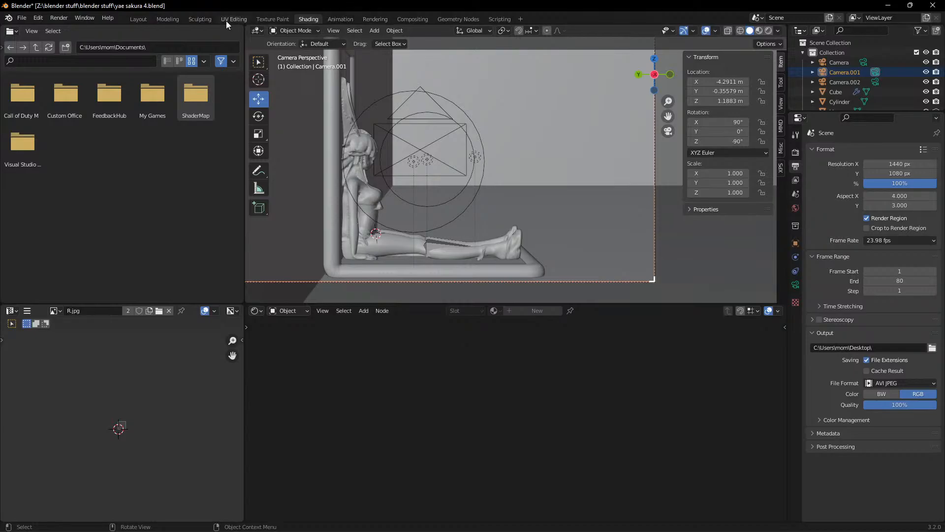
Switch to the Layout workspace and show the seated figure up close in material preview shading.
left_click(138, 18)
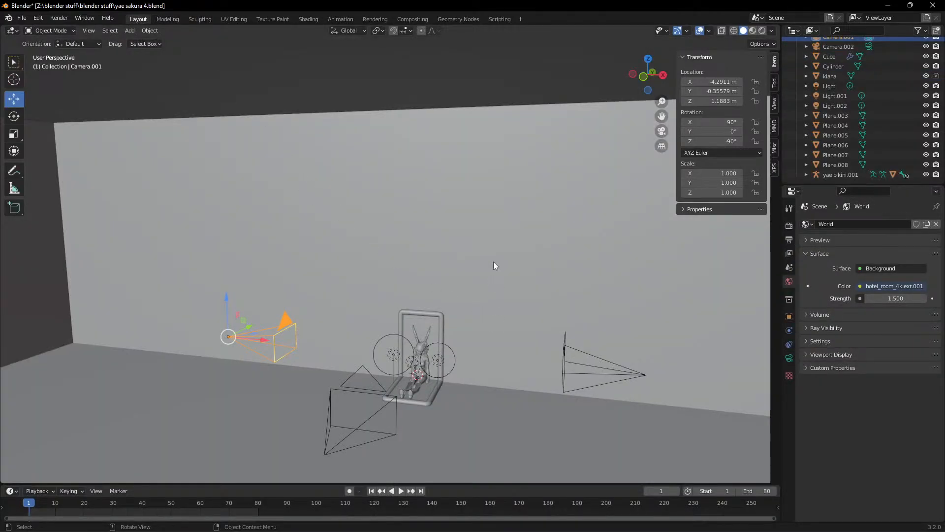
scroll(474, 275, "up", 2)
scroll(474, 270, "down", 1)
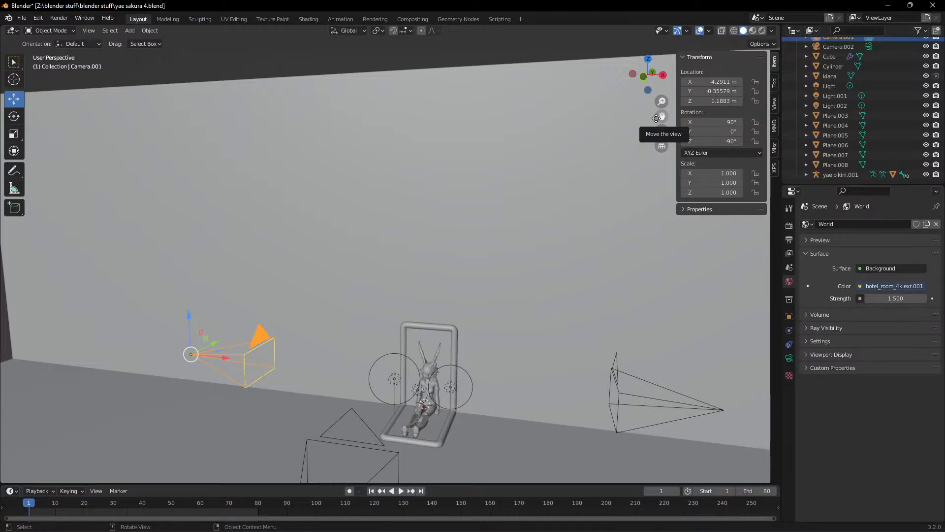
left_click_drag(657, 118, 648, 2)
scroll(478, 296, "up", 4)
middle_click_drag(479, 297, 462, 288)
scroll(461, 288, "down", 3)
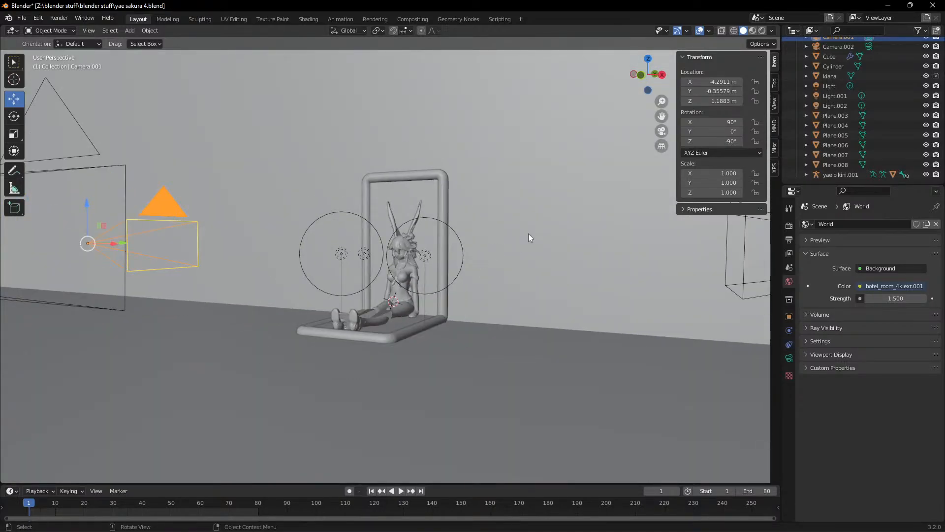
left_click(752, 31)
scroll(456, 321, "up", 6)
mouse_move(456, 321)
middle_mouse_down()
mouse_move(465, 321)
mouse_move(454, 320)
middle_mouse_up()
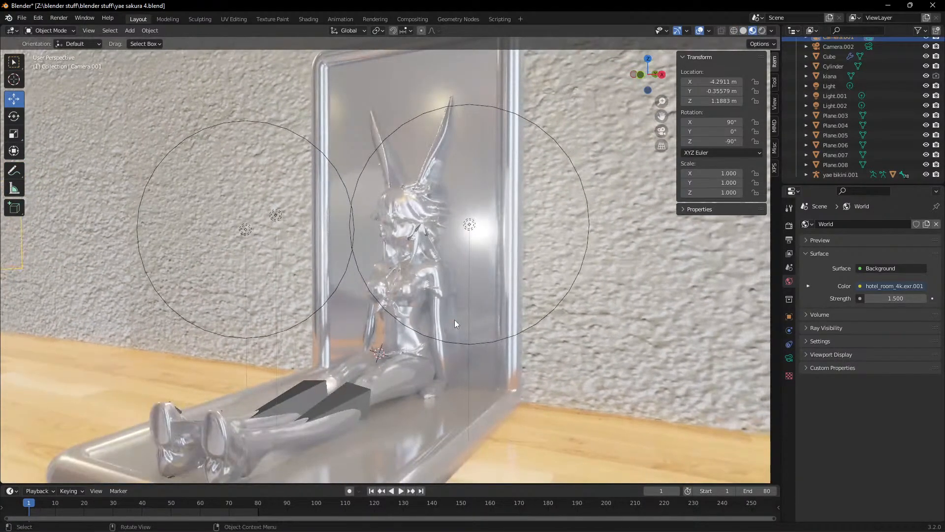
Hide the Cylinder frame and the panels Plane.003, Plane.007 and Plane.006 around the seated figure in the viewport.
left_click(388, 376)
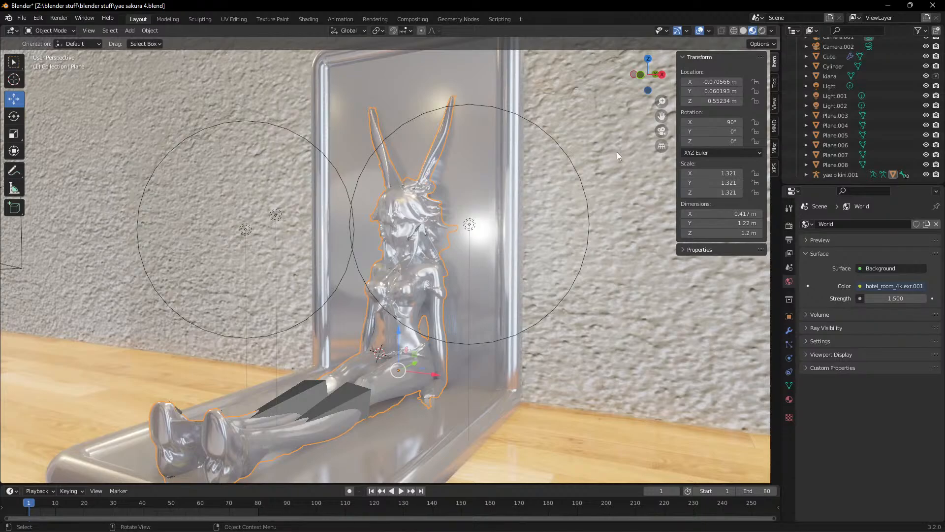
left_click_drag(662, 117, 723, 50)
middle_click_drag(446, 250, 434, 253)
middle_click_drag(389, 282, 397, 283)
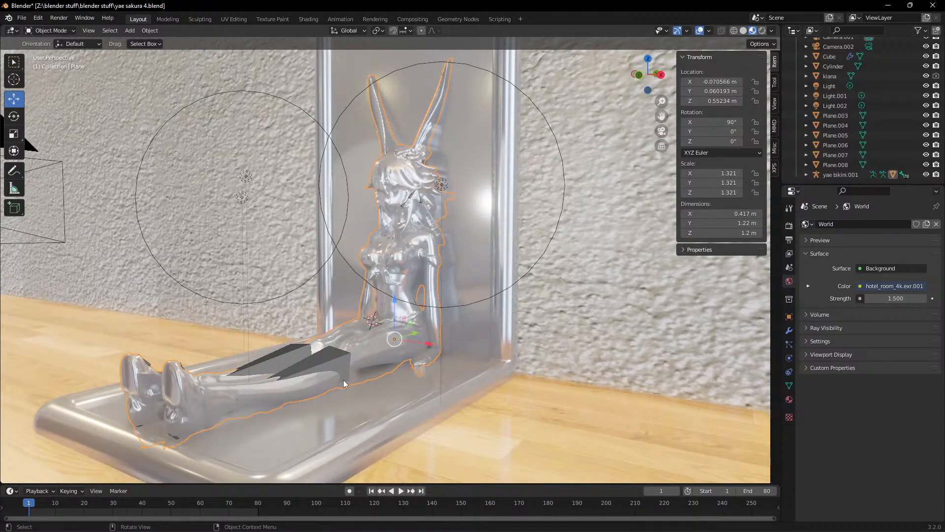
left_click(923, 66)
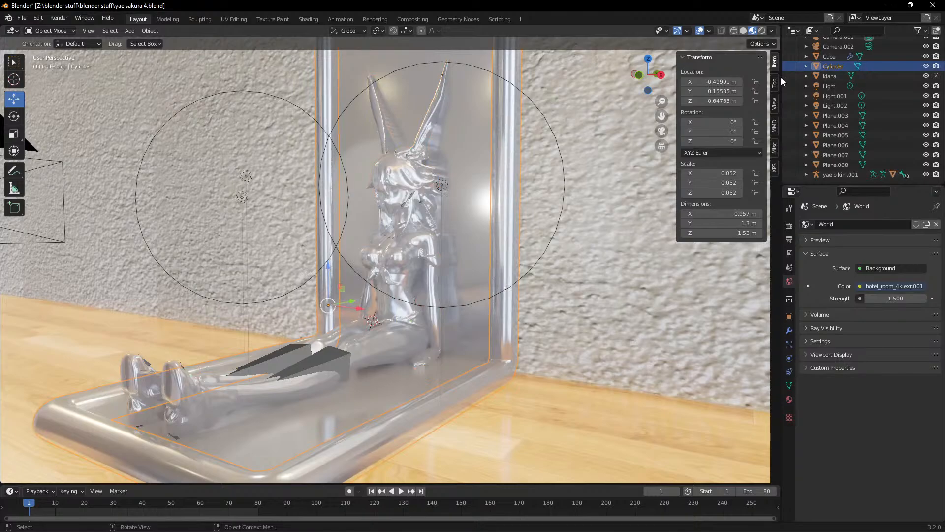
left_click(926, 66)
left_click(500, 226)
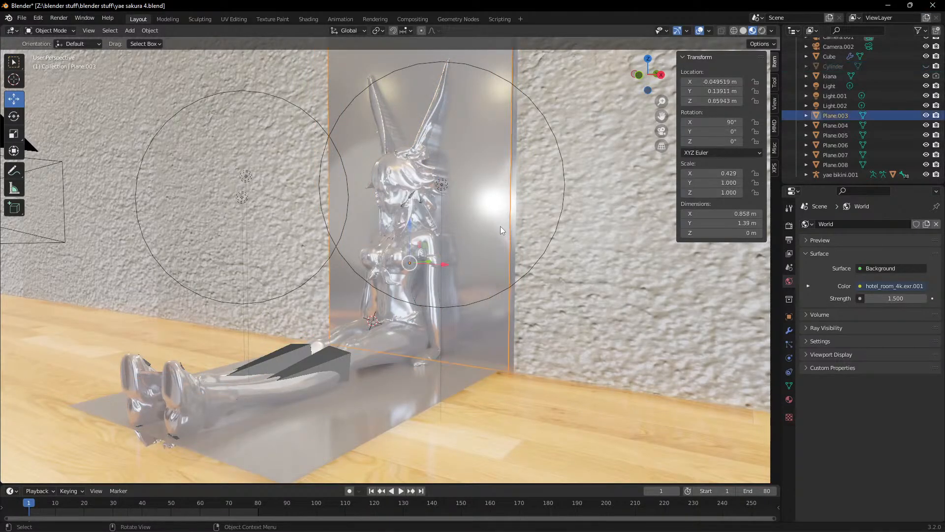
left_click(926, 115)
left_click(499, 308)
left_click(926, 155)
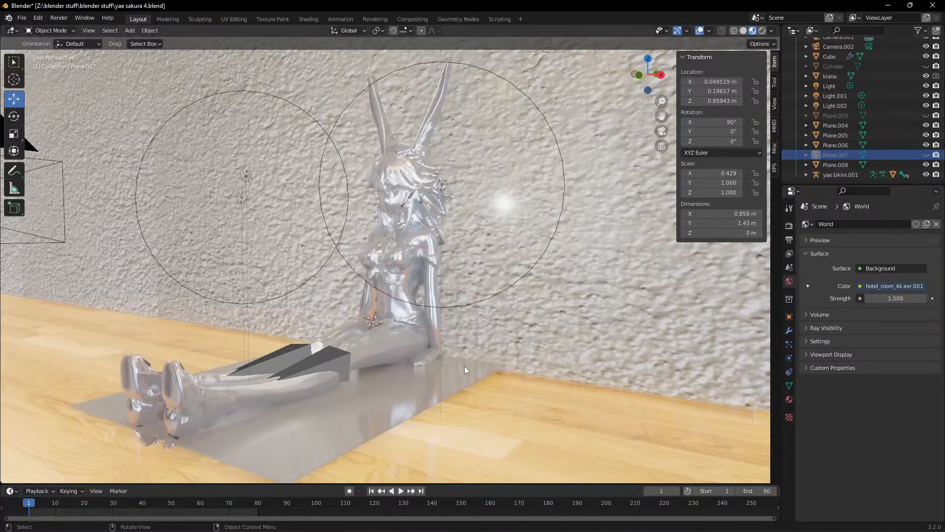
left_click(465, 366)
left_click(926, 145)
Select the seated figure's mesh in a side view and try to move it along the Y axis.
middle_click_drag(402, 355, 286, 377)
left_click_drag(662, 116, 938, 78)
scroll(414, 286, "up", 4)
middle_click_drag(407, 291, 388, 295)
scroll(388, 294, "down", 3)
left_click_drag(662, 117, 832, 80)
middle_click_drag(402, 289, 382, 296)
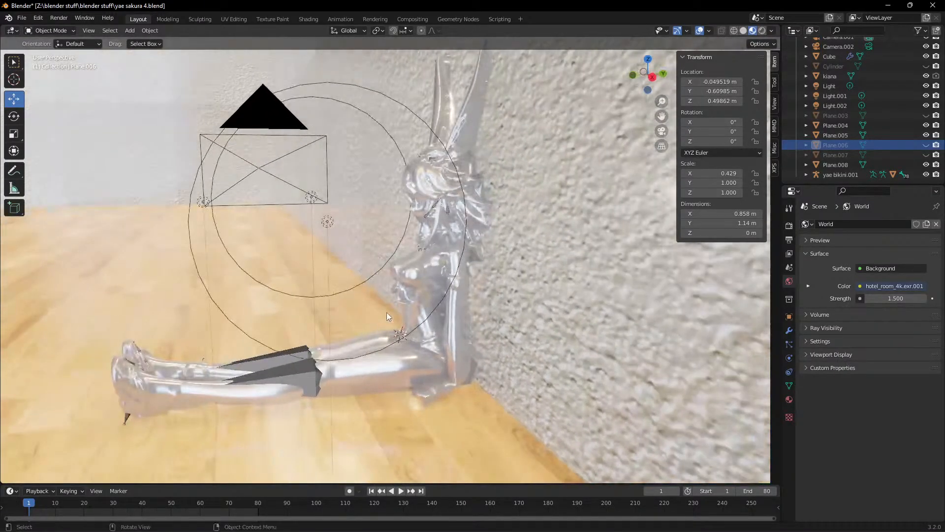
left_click(386, 365)
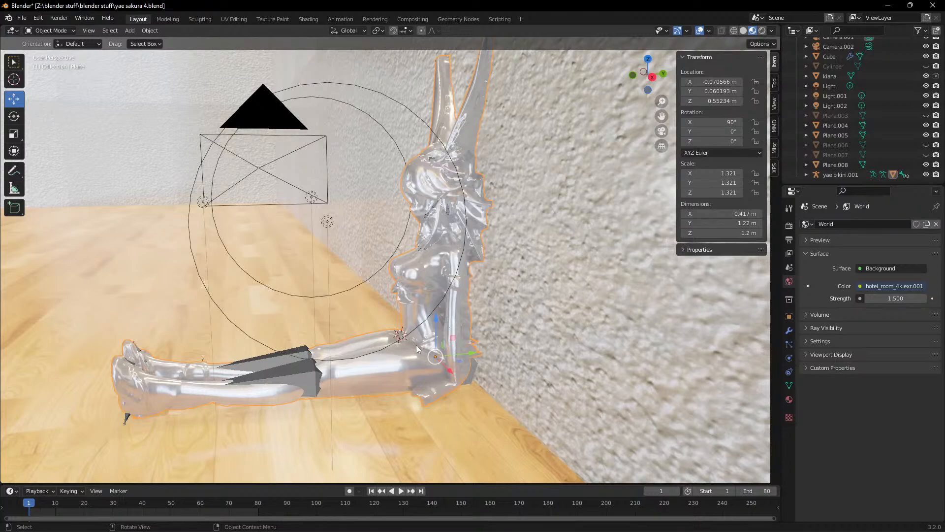
left_click(278, 359)
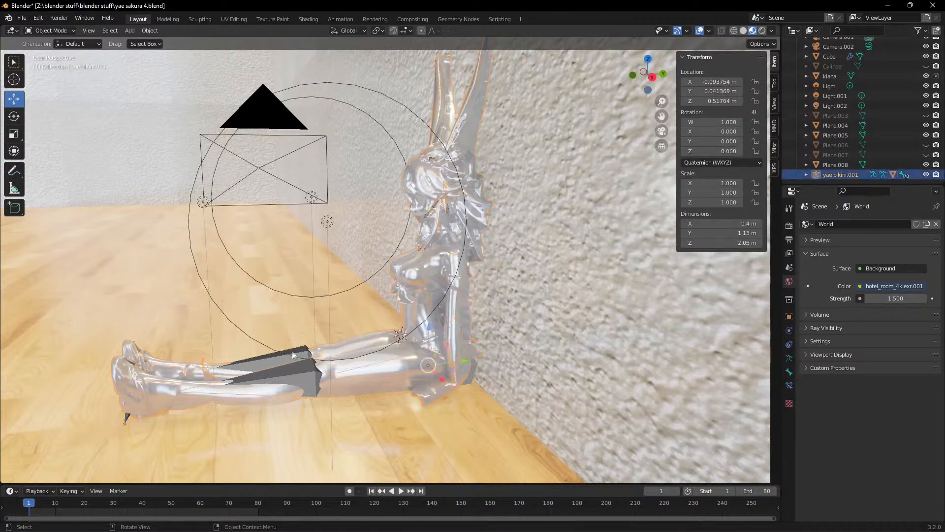
left_click(393, 364)
left_click_drag(463, 350, 405, 343)
right_click(403, 342)
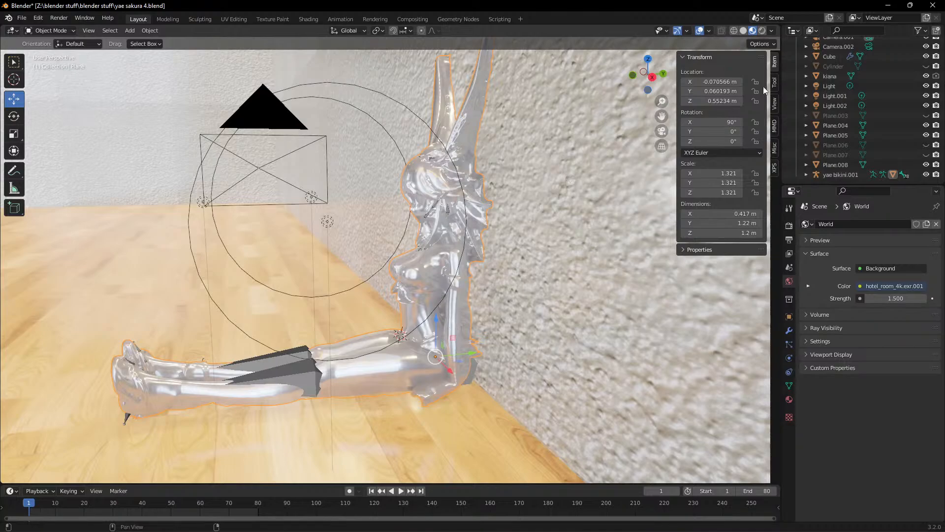
scroll(839, 96, "up", 2)
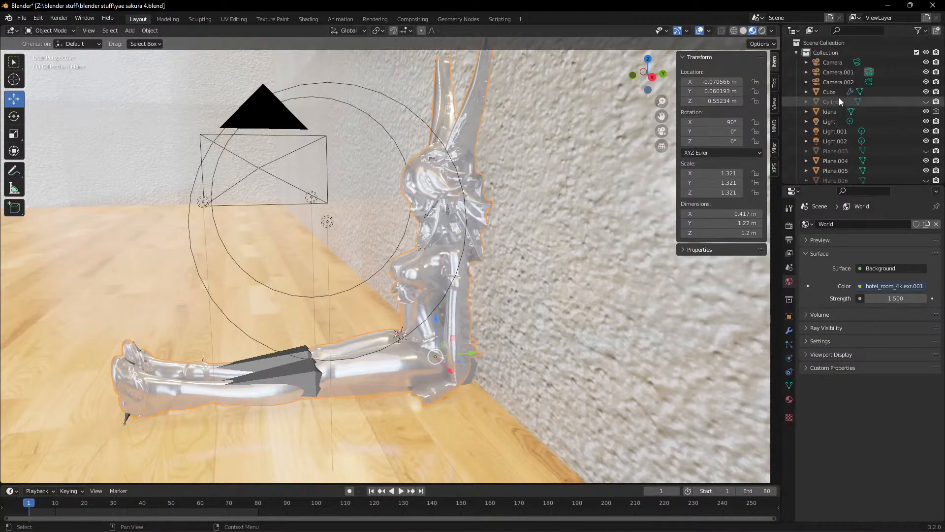
Select the yae bikini.001 armature and try to raise it 0.57388 m along the Z axis.
scroll(844, 129, "down", 2)
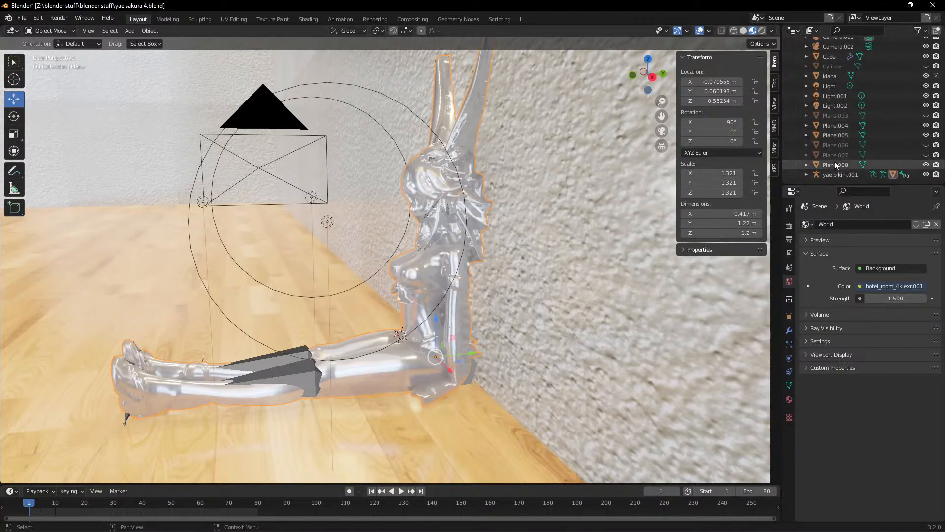
left_click(838, 173)
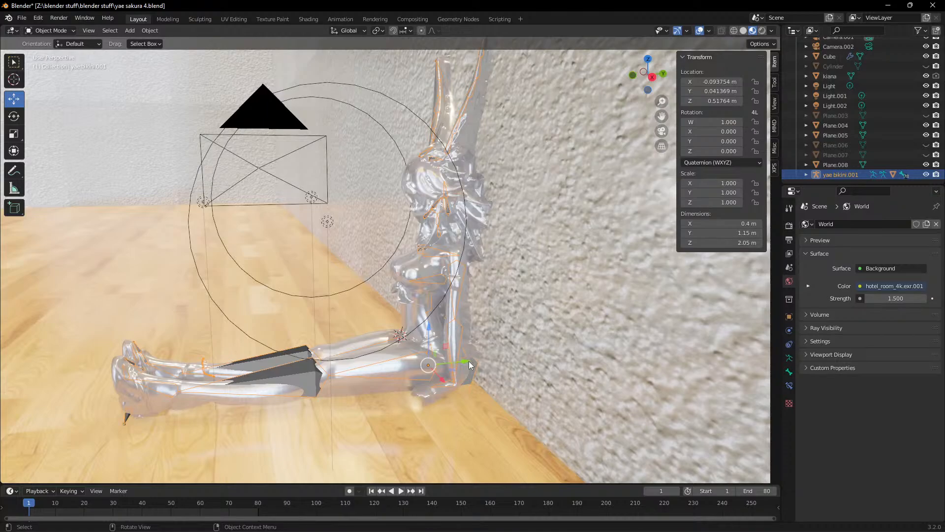
left_click_drag(470, 365, 391, 143)
key("z")
scroll(391, 144, "down", 4)
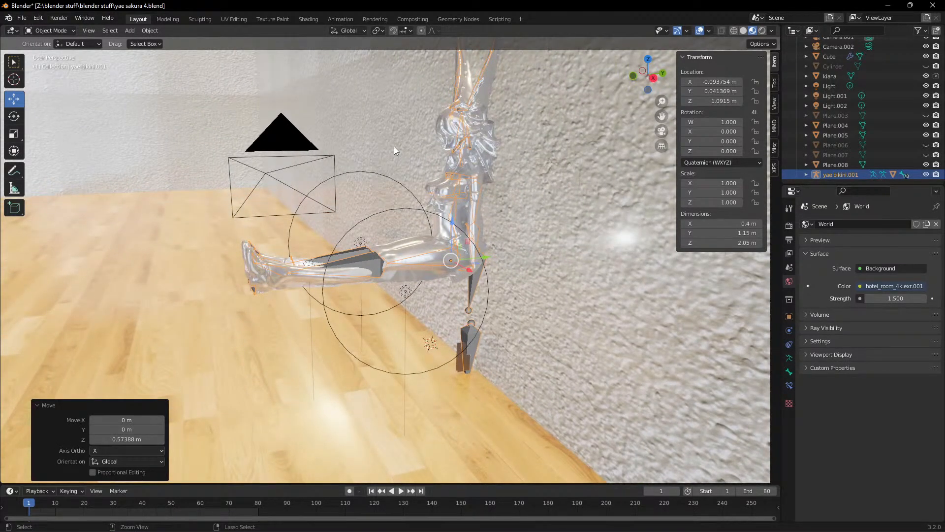
key("ctrl+z")
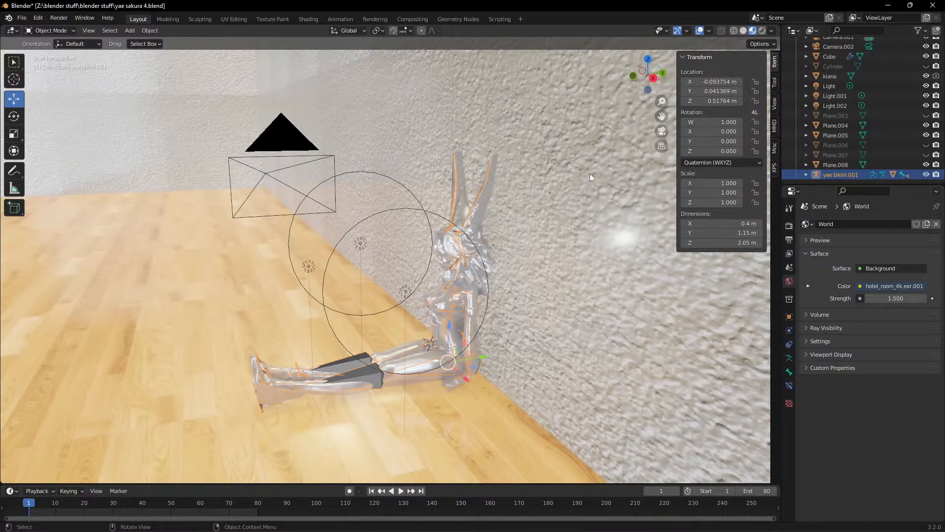
Put the yae bikini.001 armature into Pose Mode.
left_click_drag(659, 115, 693, 80)
scroll(561, 168, "up", 2)
middle_click_drag(560, 168, 554, 165)
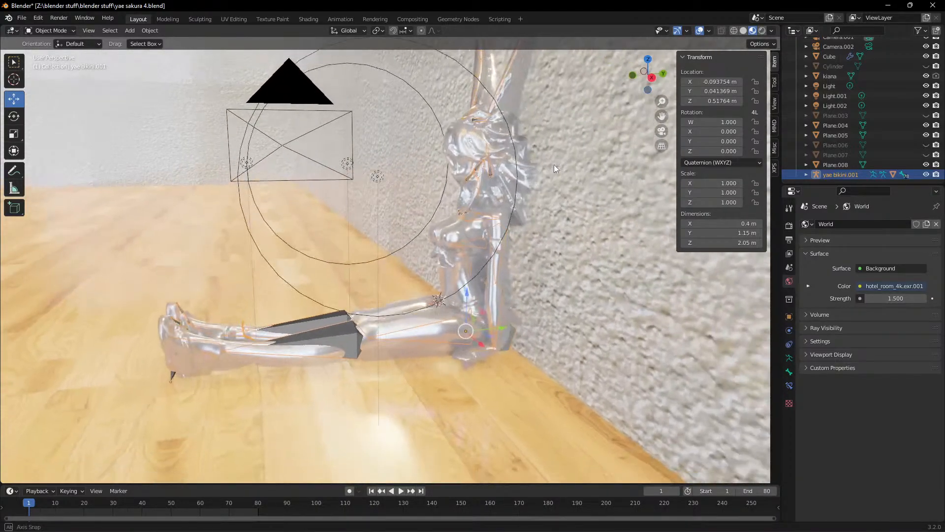
scroll(400, 298, "down", 2)
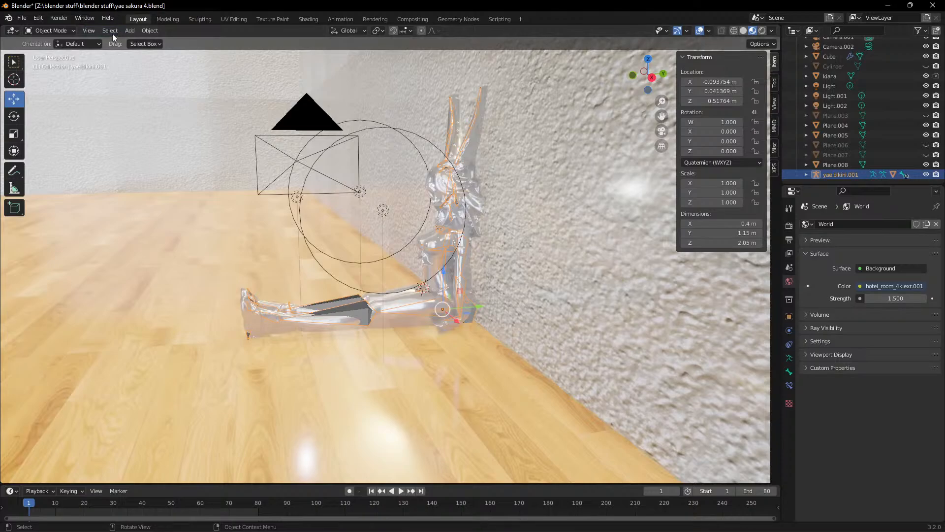
left_click(53, 31)
left_click(54, 68)
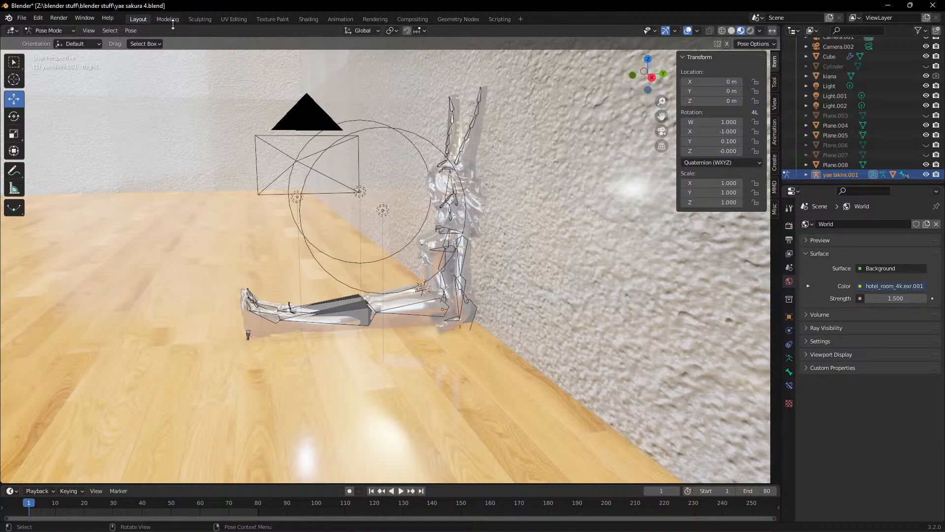
Search the add-on preferences for "rig" to check the rigging add-ons, and close the preferences.
left_click(43, 19)
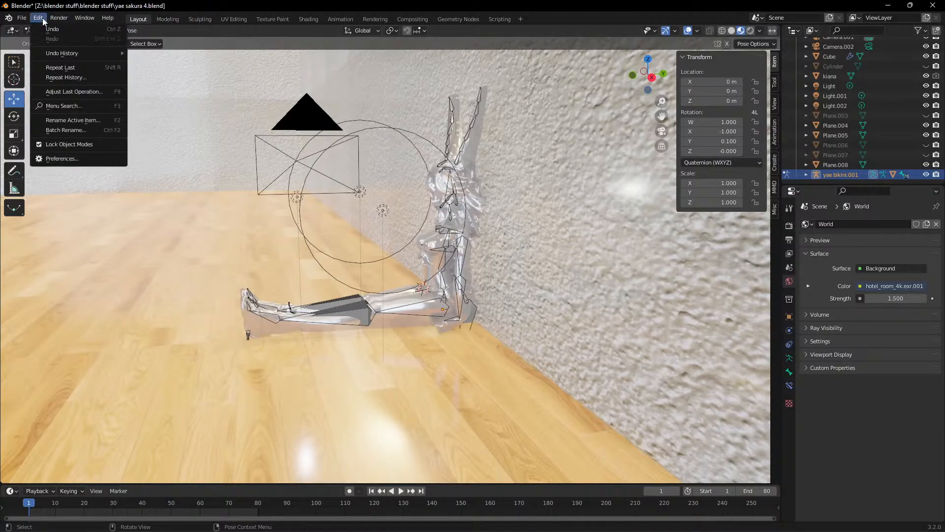
left_click(80, 158)
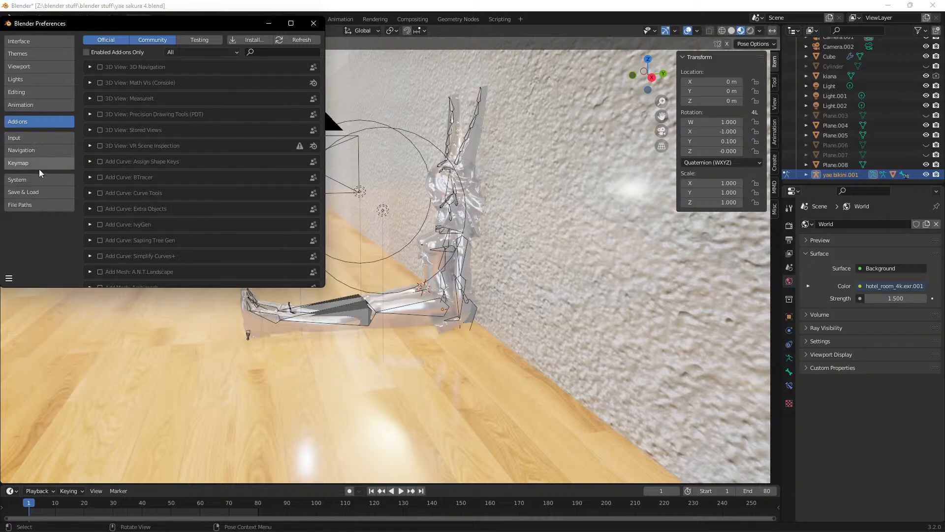
left_click(284, 51)
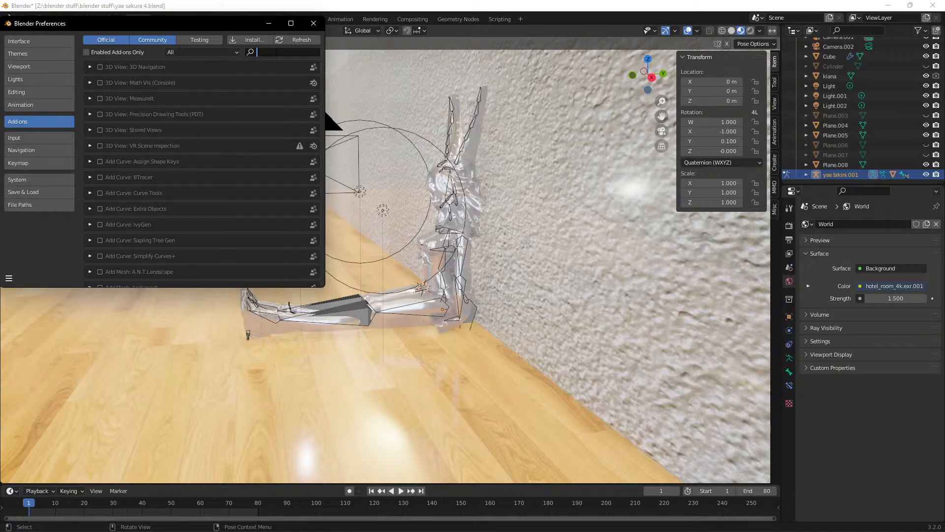
type("r")
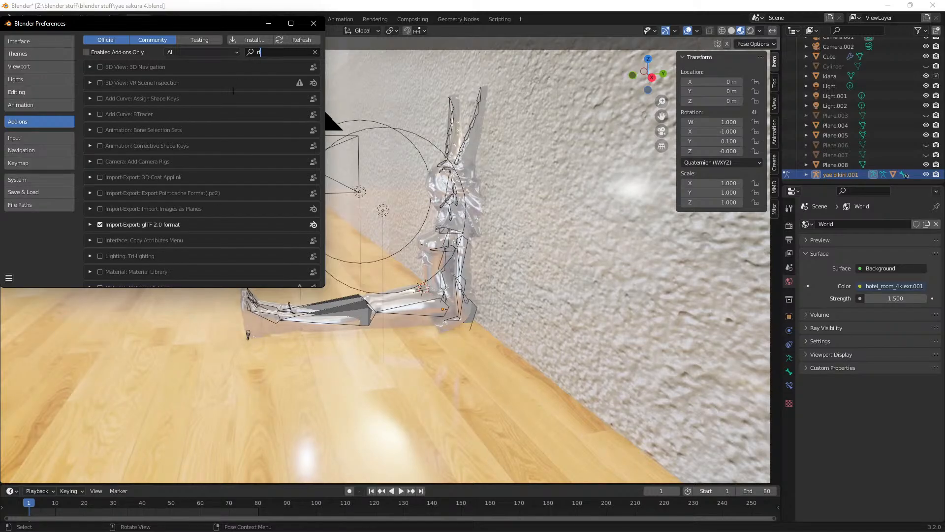
type("ig")
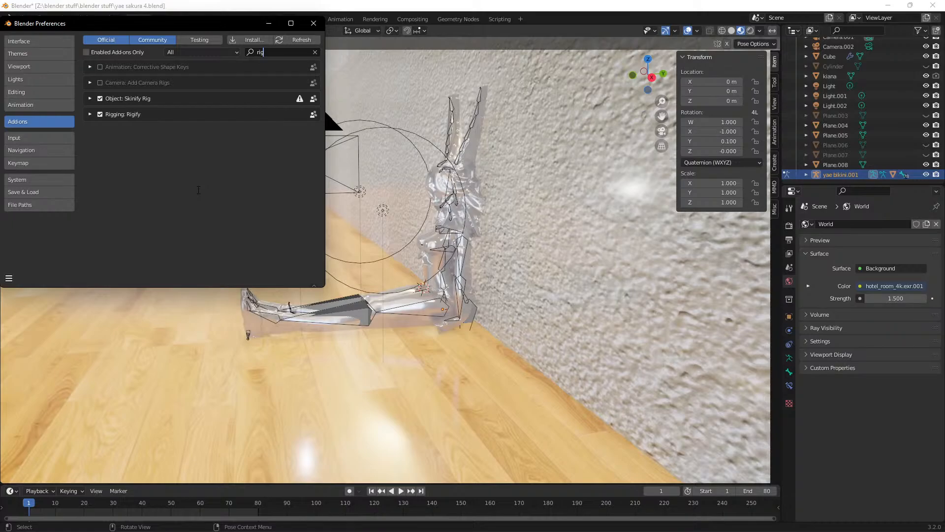
left_click(313, 27)
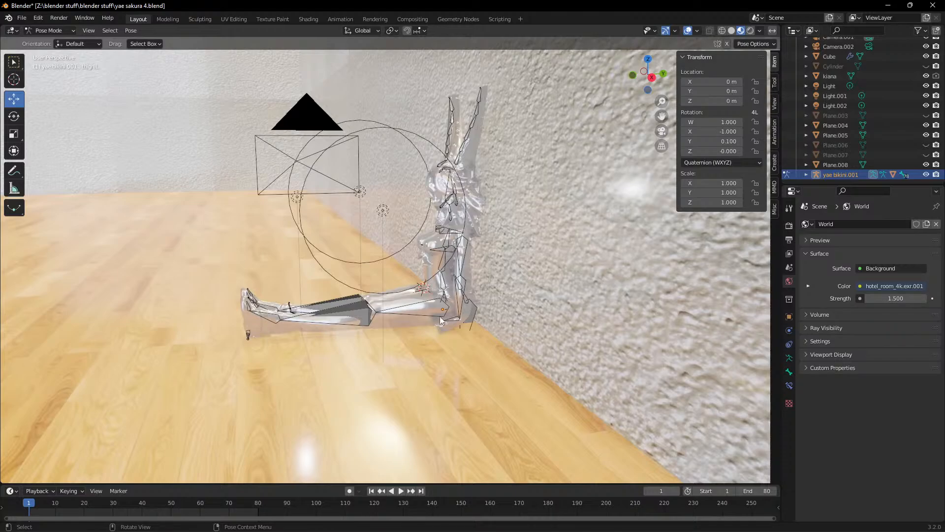
Select the seated figure's left thigh bone and set its Z rotation to -0.400 to swing the leg outward.
scroll(441, 324, "up", 5)
scroll(441, 323, "down", 5)
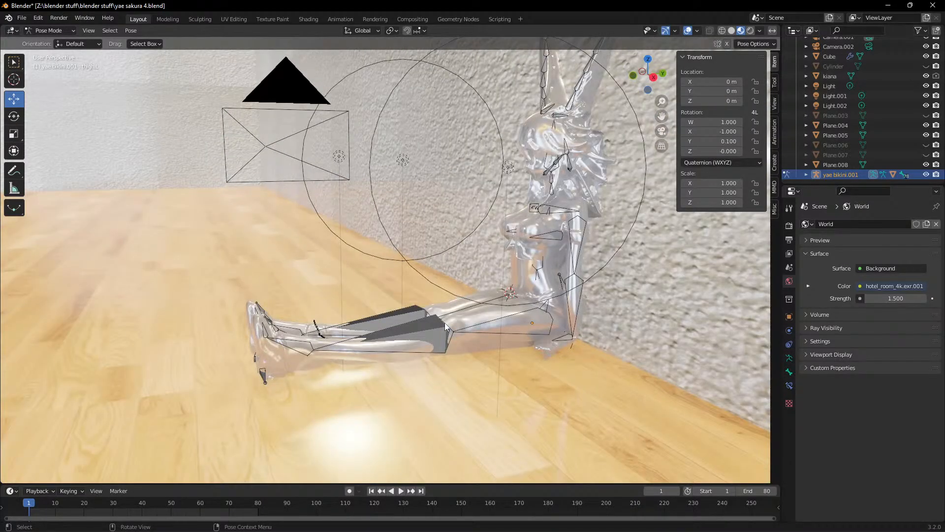
middle_click_drag(483, 300, 513, 306)
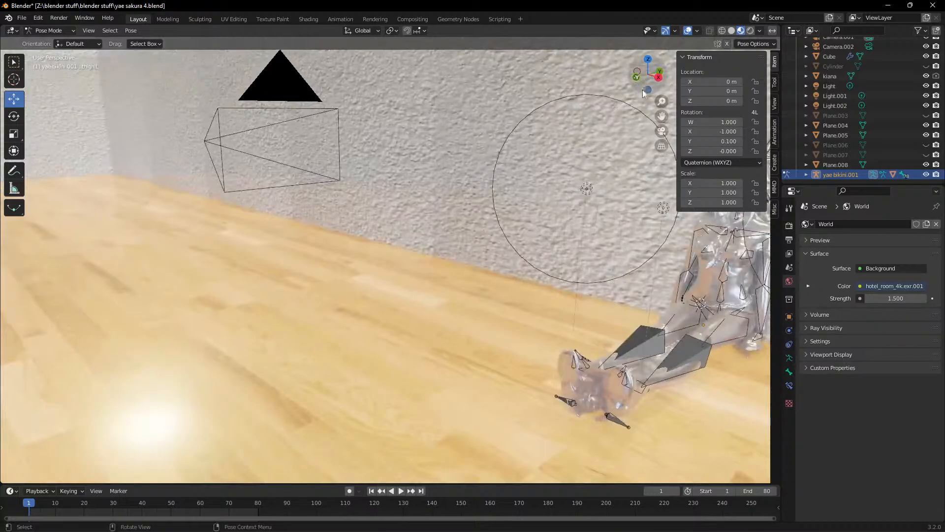
left_click_drag(664, 116, 382, 140)
scroll(490, 294, "up", 3)
middle_click_drag(490, 294, 563, 224)
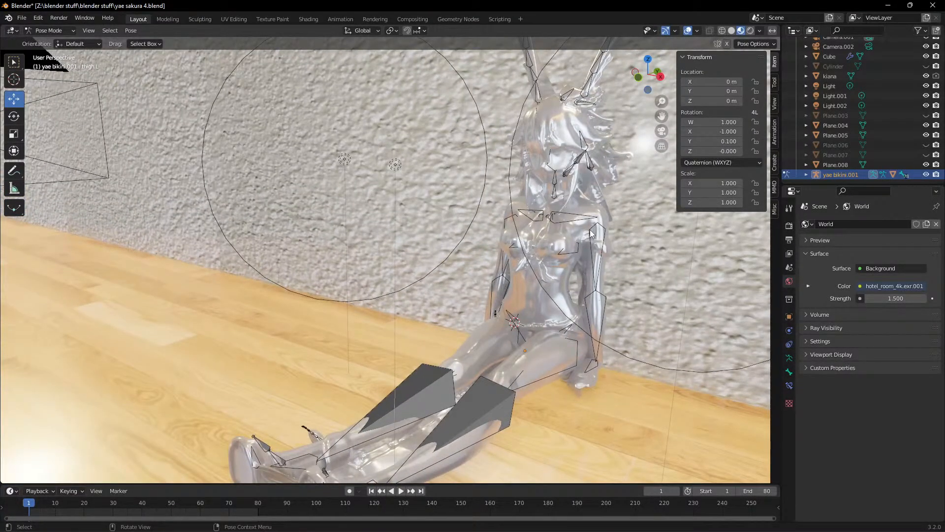
scroll(553, 235, "down", 3)
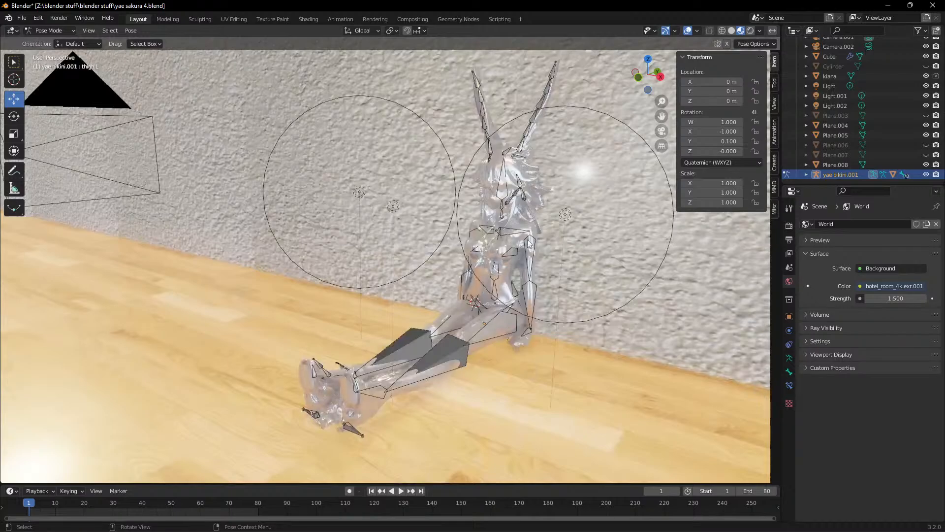
scroll(524, 237, "up", 1)
left_click(480, 294)
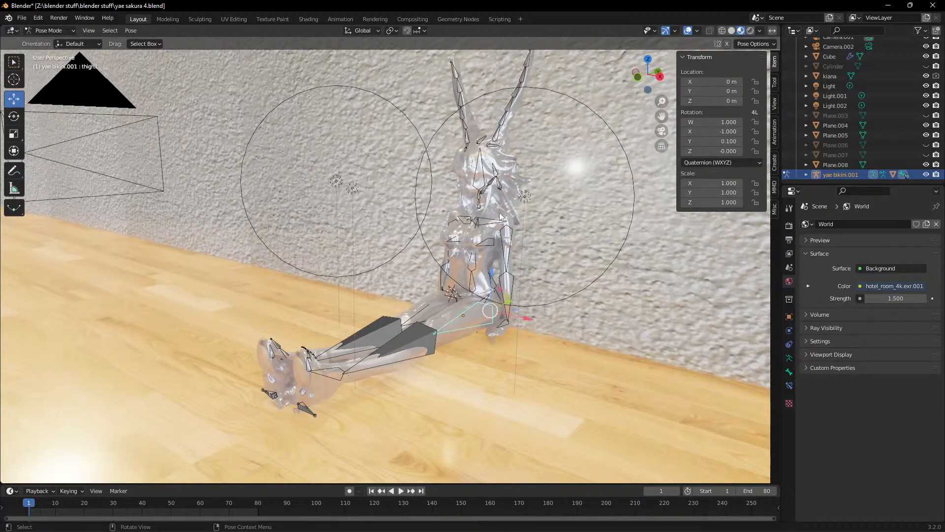
left_click(14, 121)
middle_click_drag(297, 259, 303, 260)
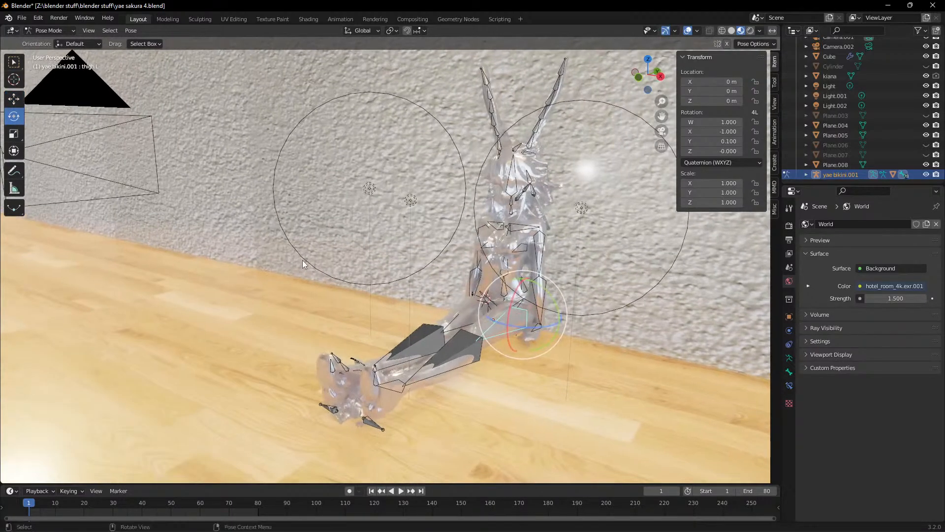
left_click(739, 152)
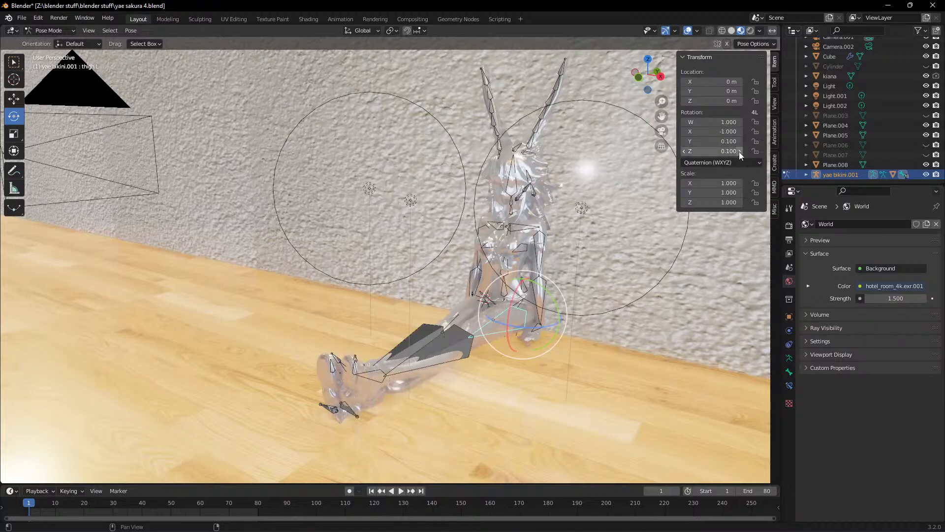
left_click(687, 152)
left_click(687, 152)
left_click(687, 152)
left_click(686, 152)
left_click(687, 152)
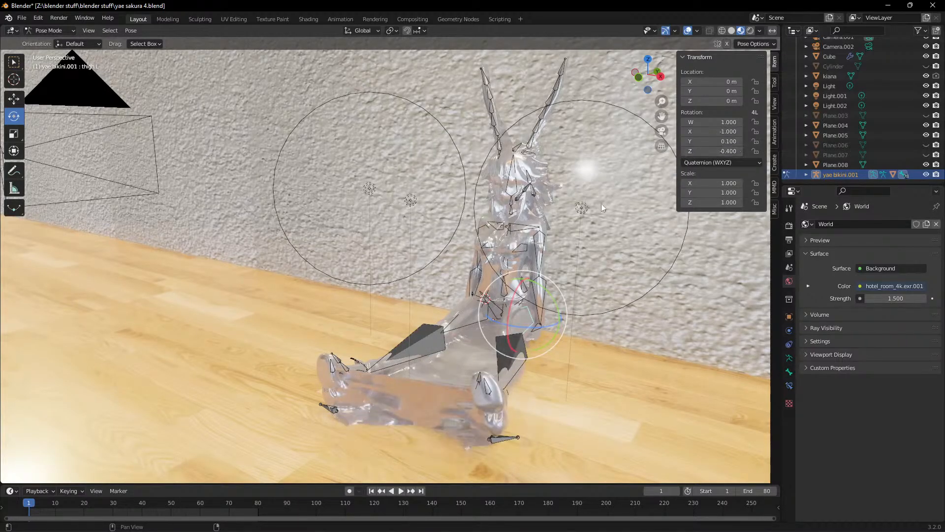
Select the right thigh bone and adjust its Z rotation in the positive direction to spread that leg outward.
left_click(464, 317)
middle_click_drag(485, 306, 502, 306)
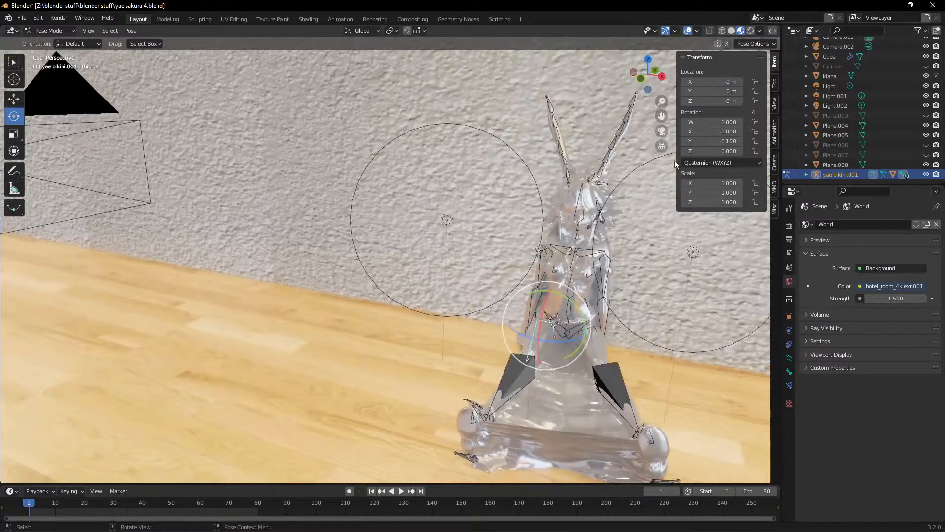
left_click(684, 152)
left_click(684, 152)
left_click(684, 151)
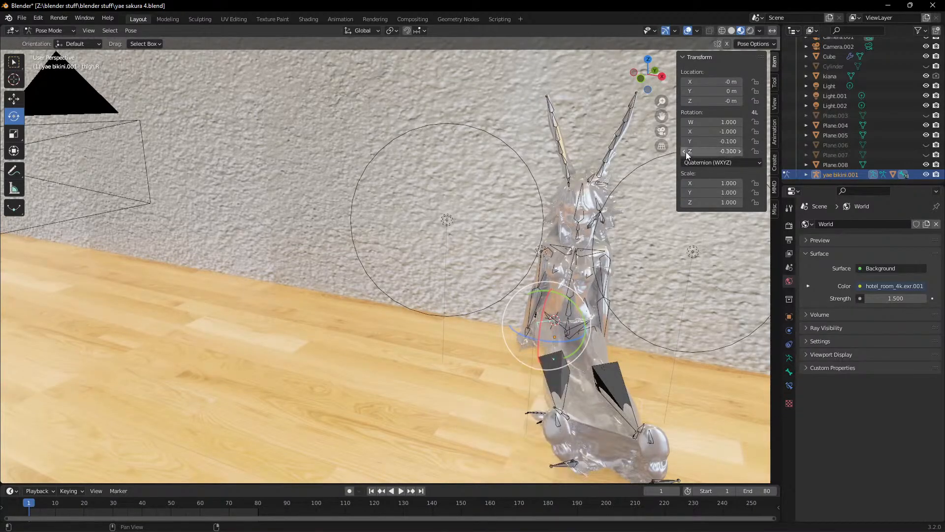
left_click(738, 151)
left_click(737, 151)
left_click(738, 150)
left_click(738, 151)
left_click(737, 151)
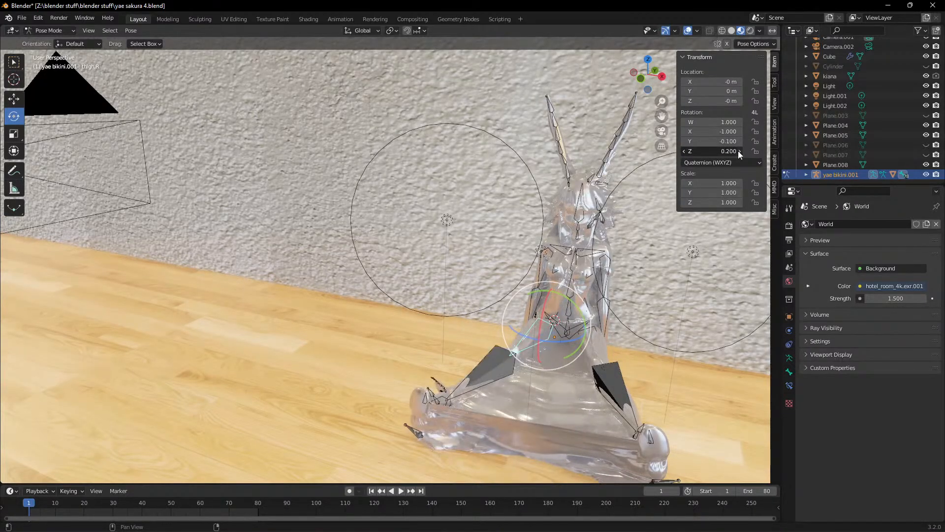
left_click(738, 151)
left_click(738, 151)
Select all bones of the armature and clear all their pose transforms.
left_click(595, 347)
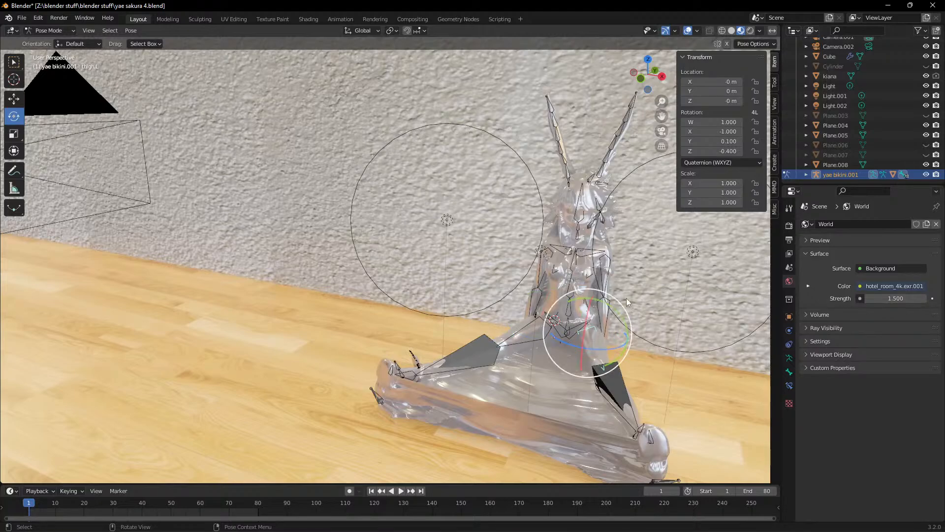
middle_click_drag(558, 256, 535, 249)
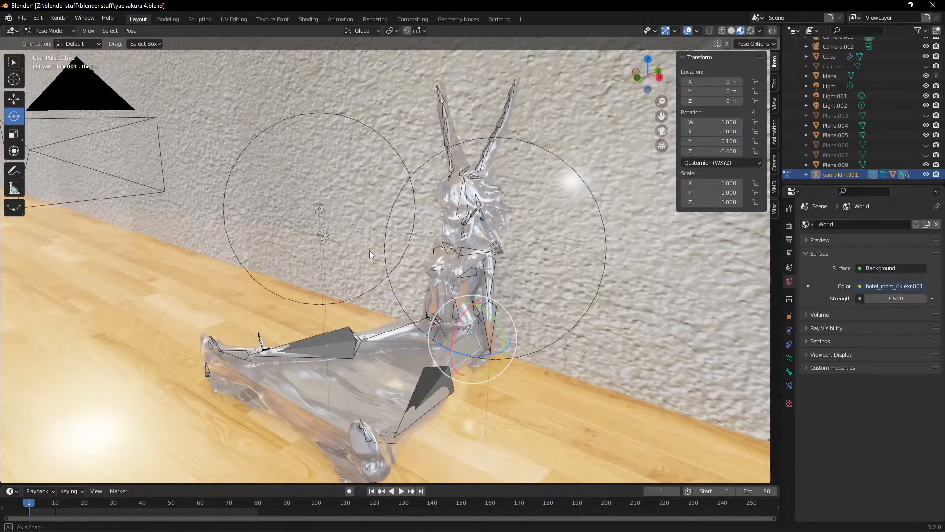
middle_click_drag(370, 252, 367, 249)
key("a")
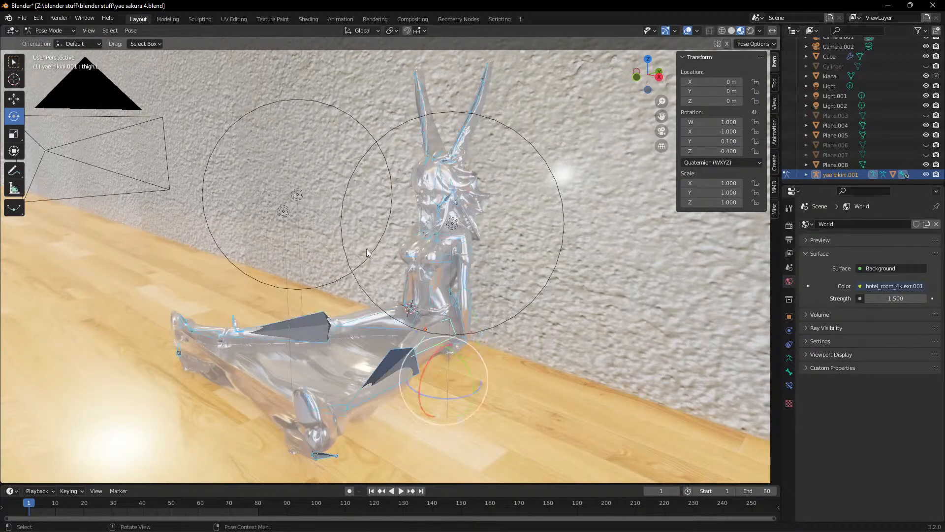
left_click(132, 31)
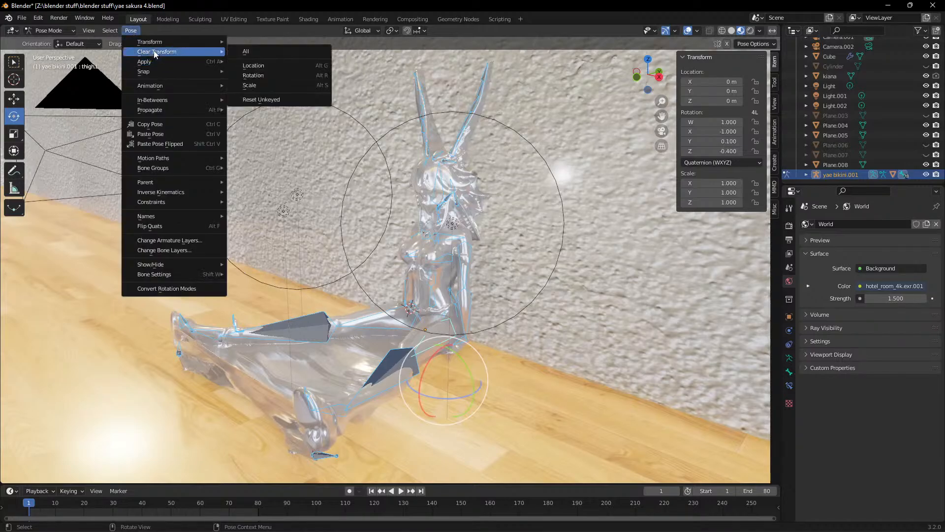
left_click(252, 50)
Move all the selected bones up along Z until the figure stands on the floor, with a final move of 0.31706 m.
scroll(402, 197, "down", 2)
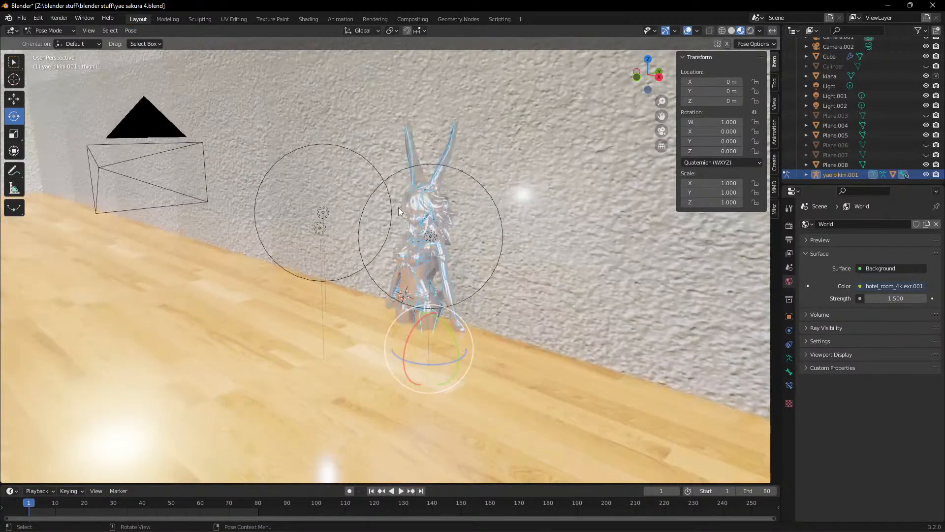
scroll(378, 281, "up", 2)
mouse_move(377, 285)
middle_mouse_down()
mouse_move(393, 284)
mouse_move(376, 279)
middle_mouse_up()
left_click(10, 104)
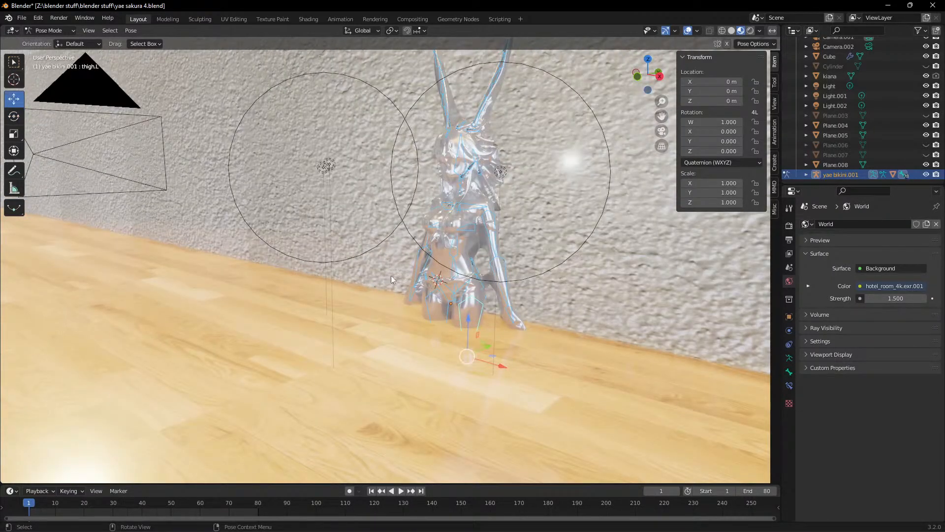
left_click_drag(470, 321, 469, 196)
scroll(468, 193, "down", 2)
left_click_drag(662, 116, 664, 214)
left_click_drag(453, 298, 453, 236)
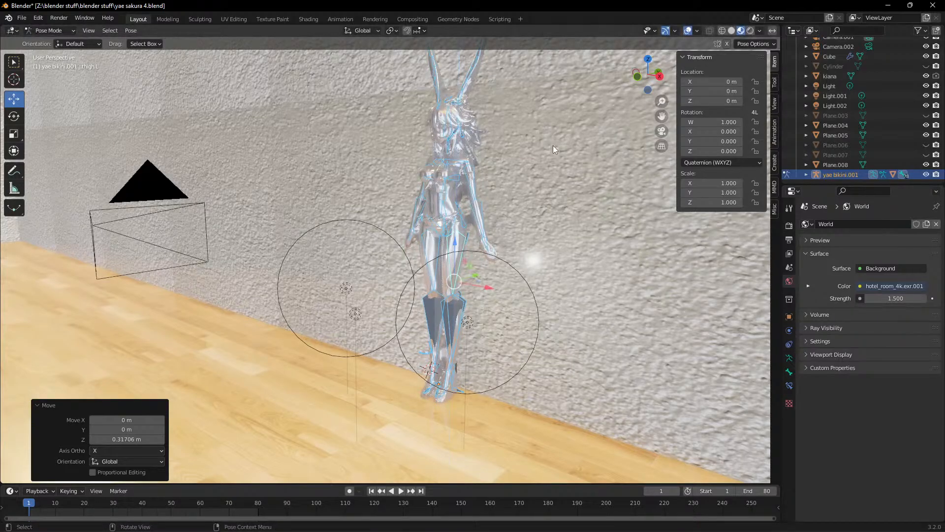
Return the yae bikini.001 armature to Object Mode and show the standing figure within the whole room.
scroll(553, 146, "up", 3)
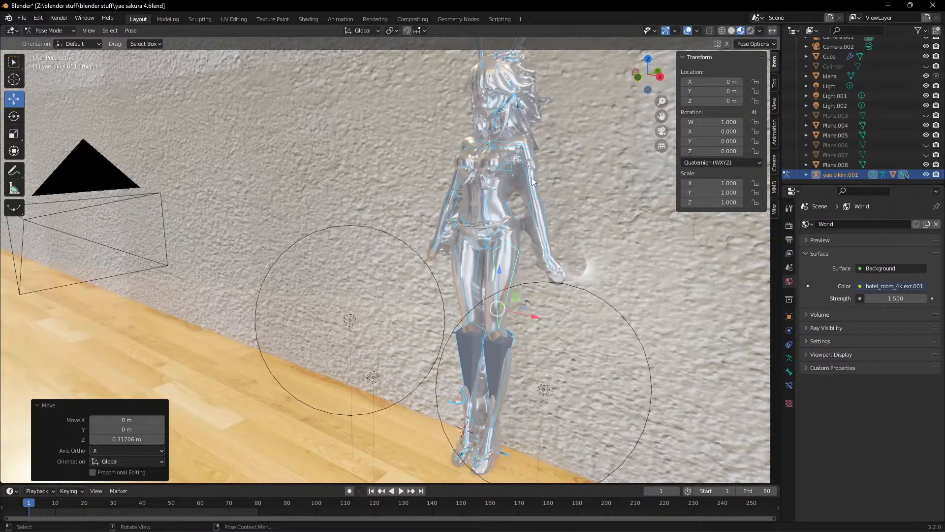
middle_click_drag(421, 276, 433, 274)
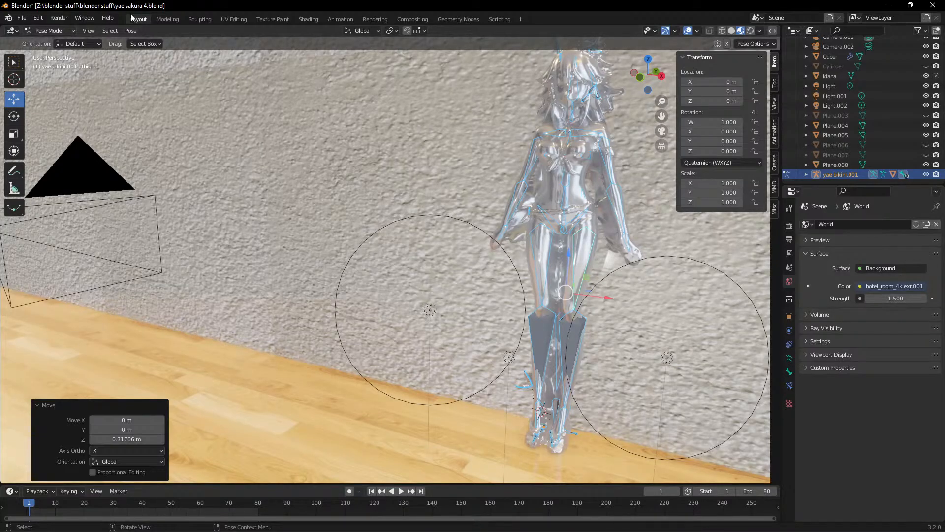
left_click(58, 33)
left_click(49, 45)
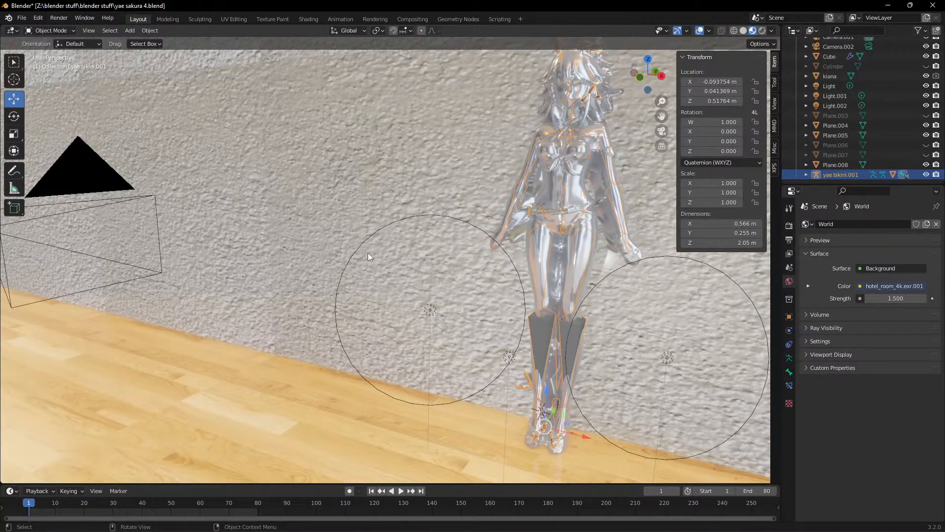
key("Up")
scroll(293, 302, "down", 8)
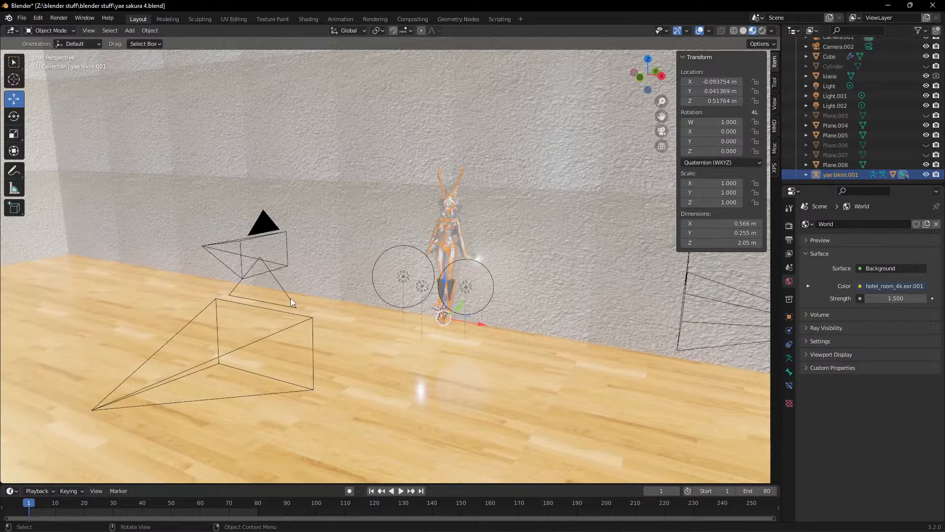
Switch to OBS Studio to check the live stream, and return to the Blender scene.
scroll(322, 244, "down", 9)
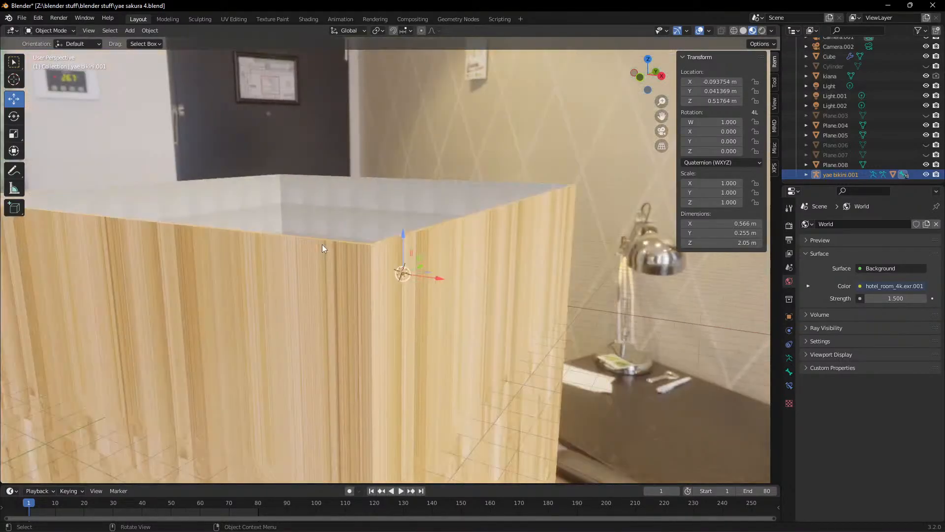
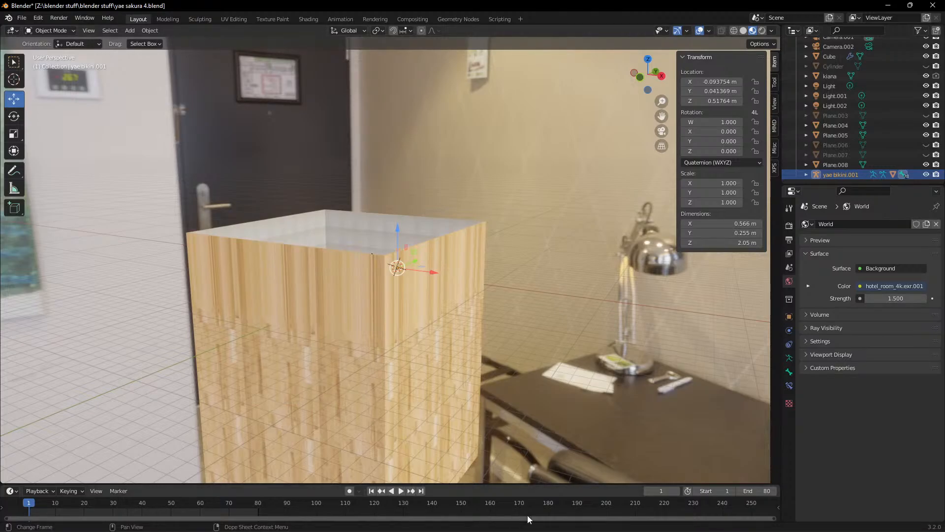
mouse_move(655, 518)
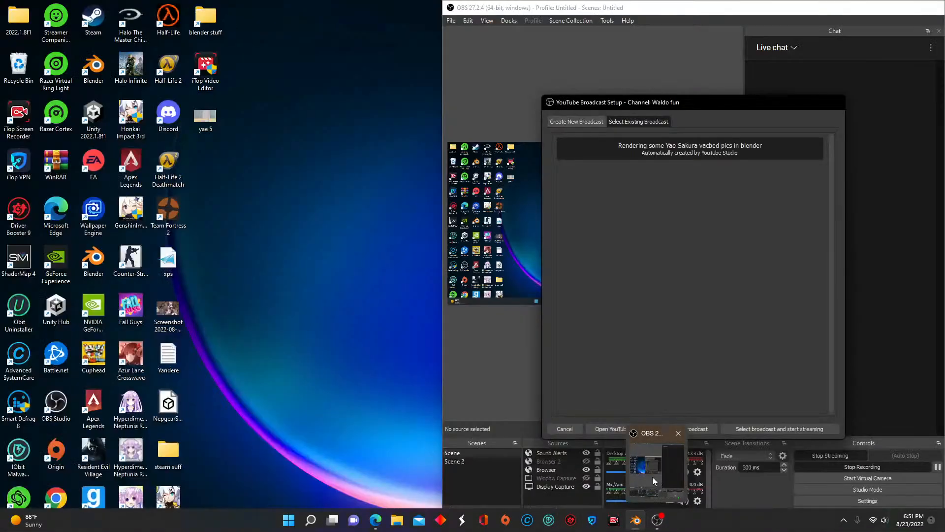
left_click(651, 477)
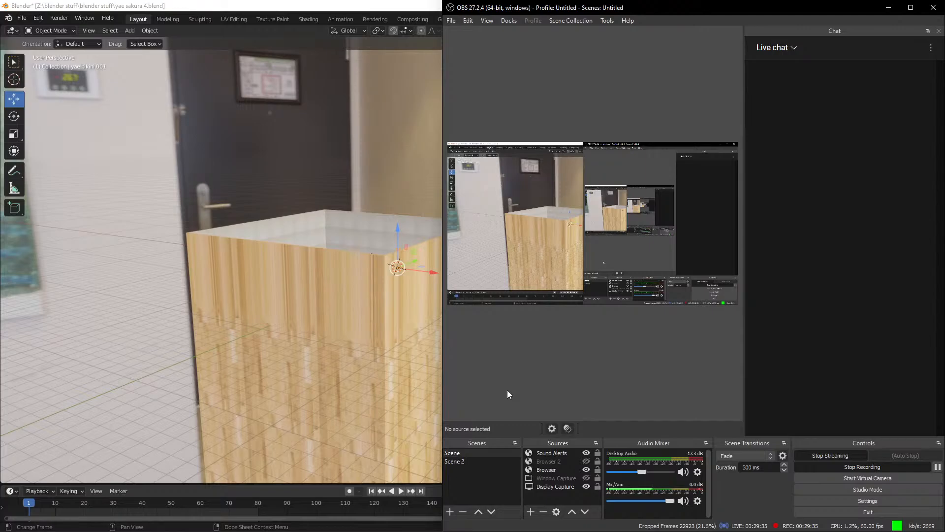
left_click(318, 489)
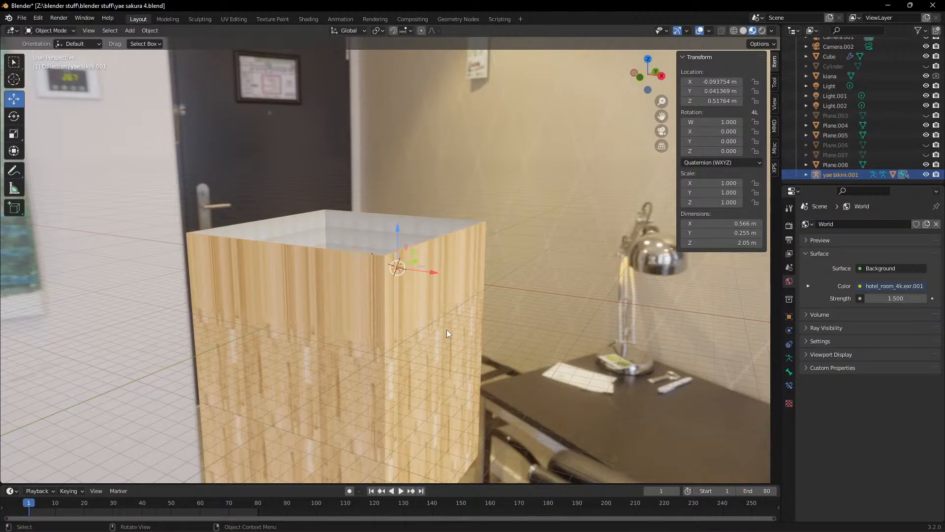
Examine the standing figure in the room up close and from a slightly different angle.
scroll(447, 330, "up", 5)
scroll(447, 329, "up", 3)
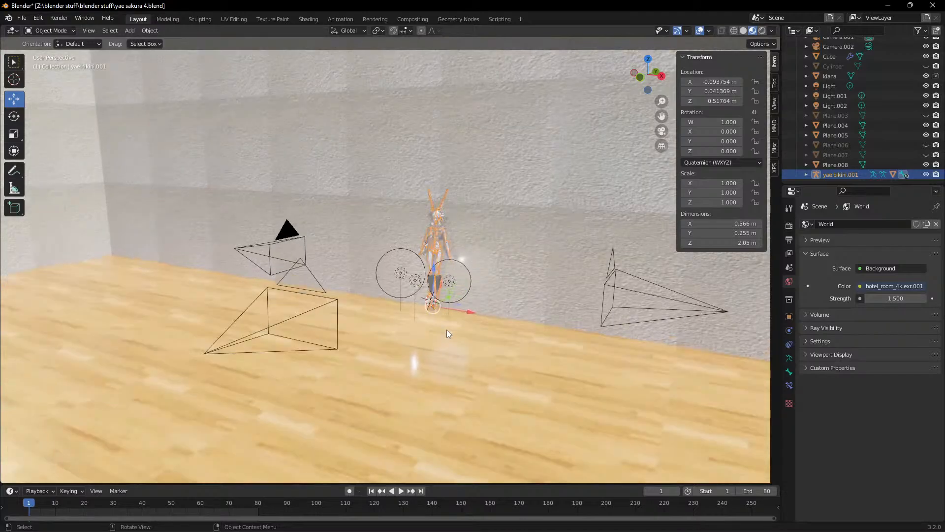
scroll(447, 329, "up", 5)
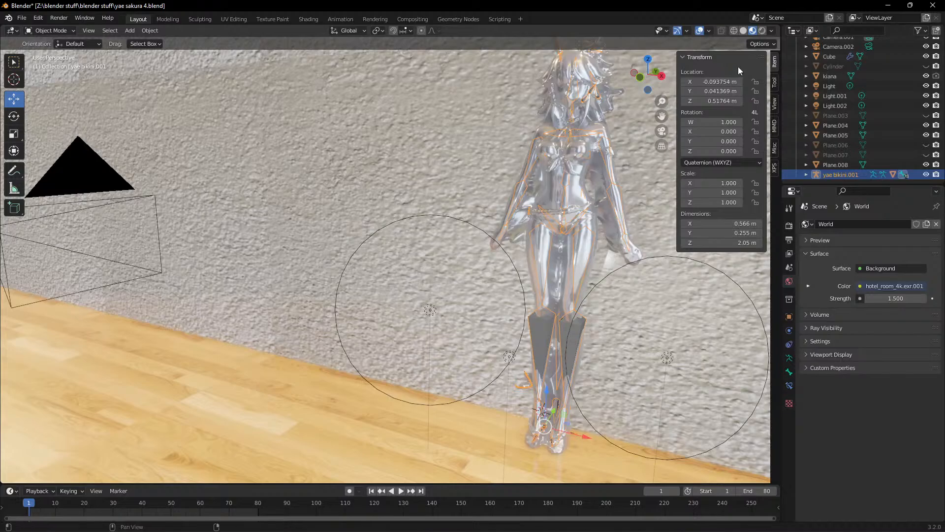
left_click_drag(662, 116, 639, 160)
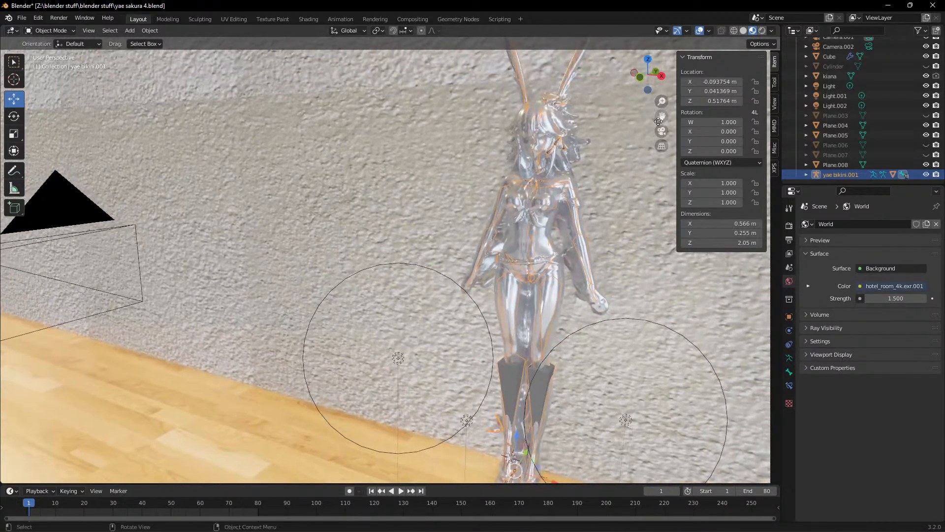
scroll(394, 230, "up", 2)
middle_click_drag(400, 211, 377, 208)
scroll(373, 220, "down", 3)
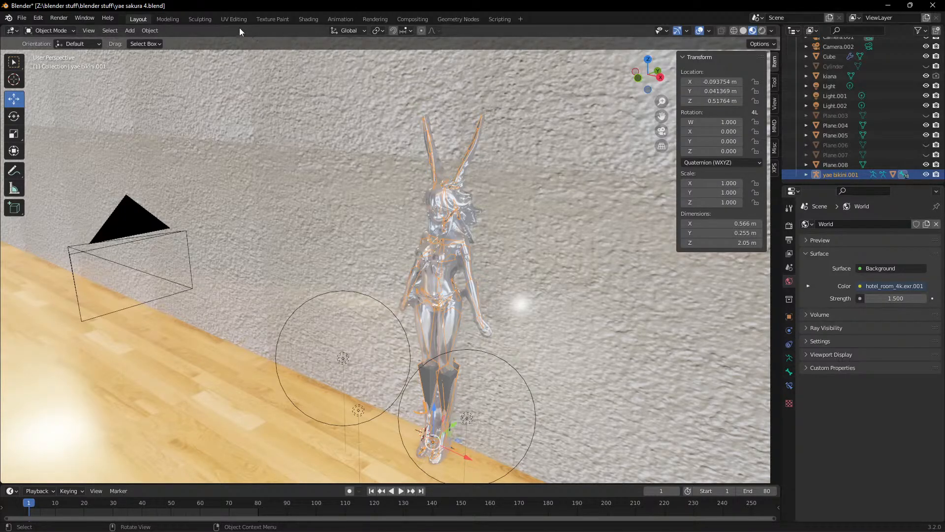
left_click(130, 30)
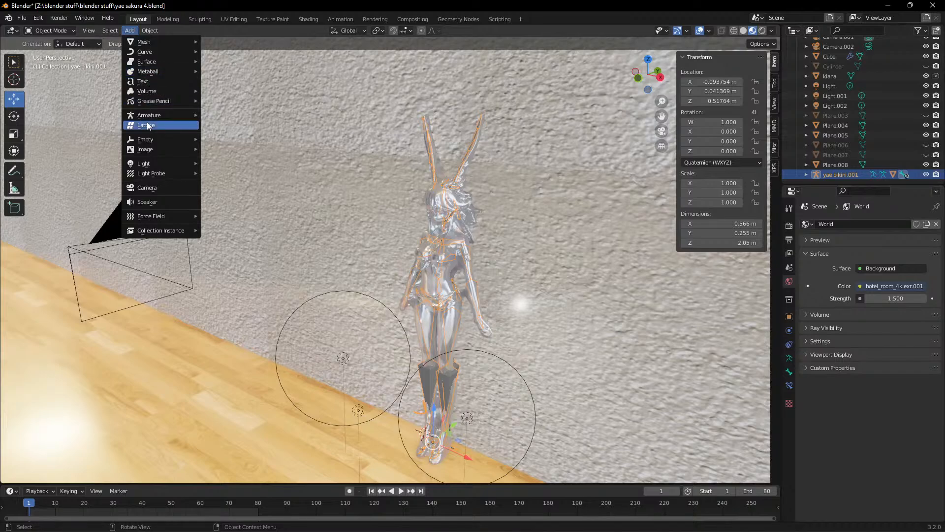
mouse_move(149, 117)
mouse_move(237, 144)
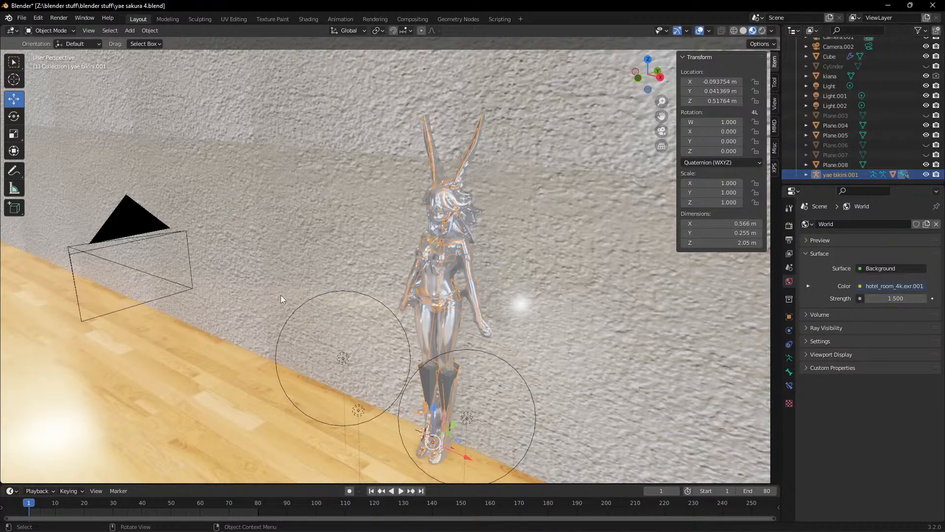
Put the yae bikini.001 armature of the standing figure into Pose Mode.
scroll(256, 315, "up", 6)
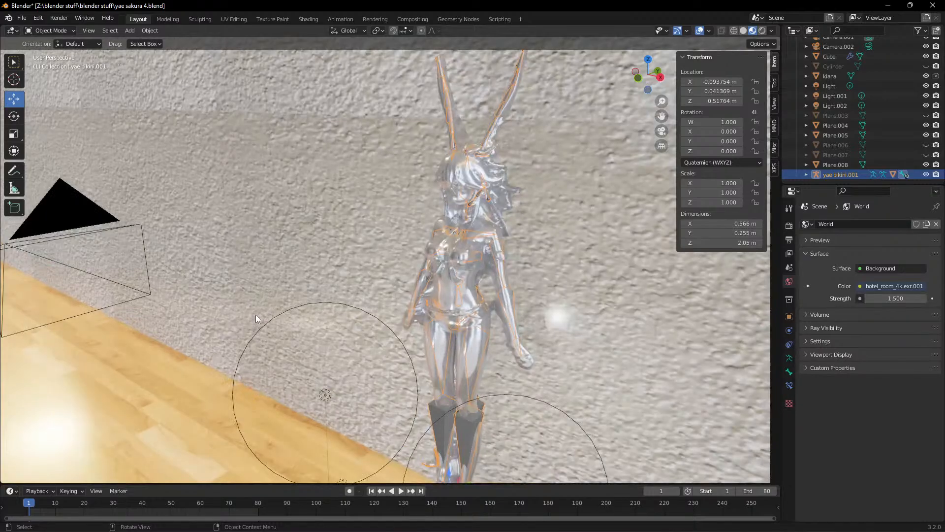
scroll(250, 308, "down", 3)
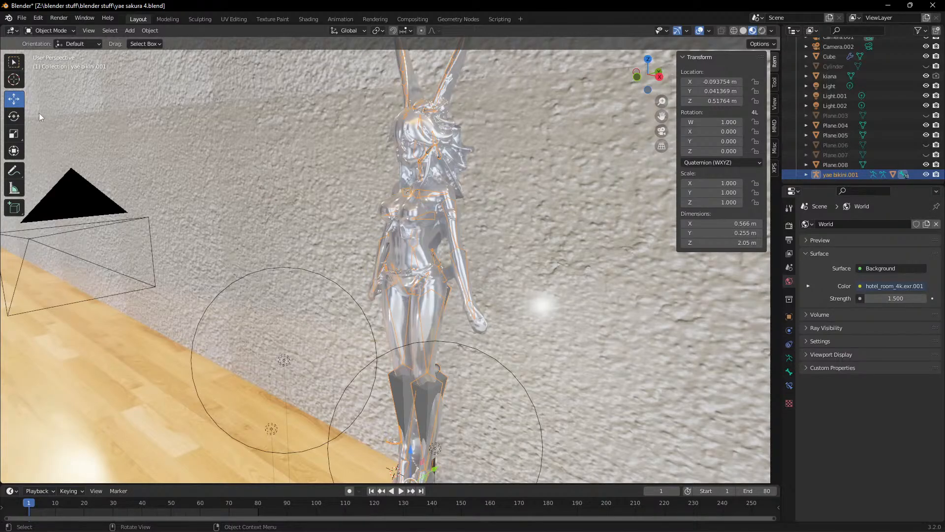
scroll(343, 230, "down", 4)
scroll(344, 231, "up", 2)
middle_click_drag(342, 231, 332, 229)
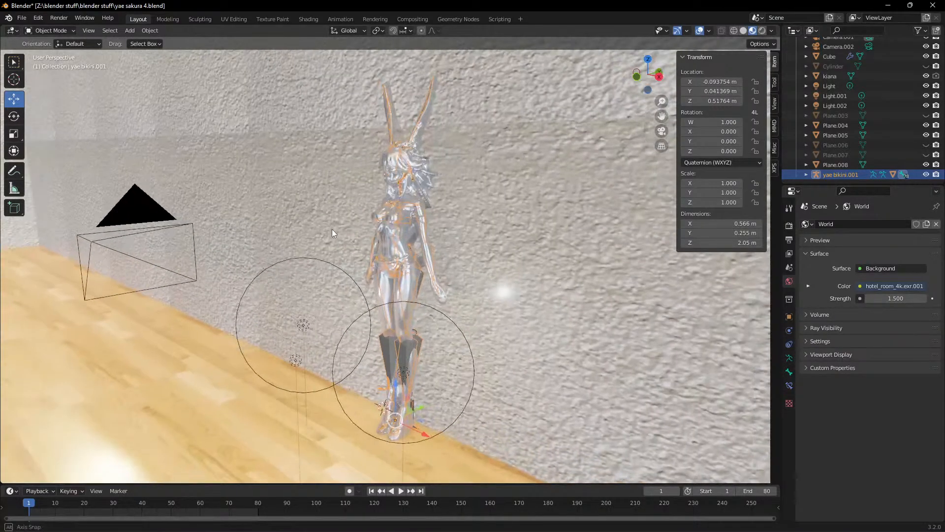
left_click_drag(662, 116, 691, 111)
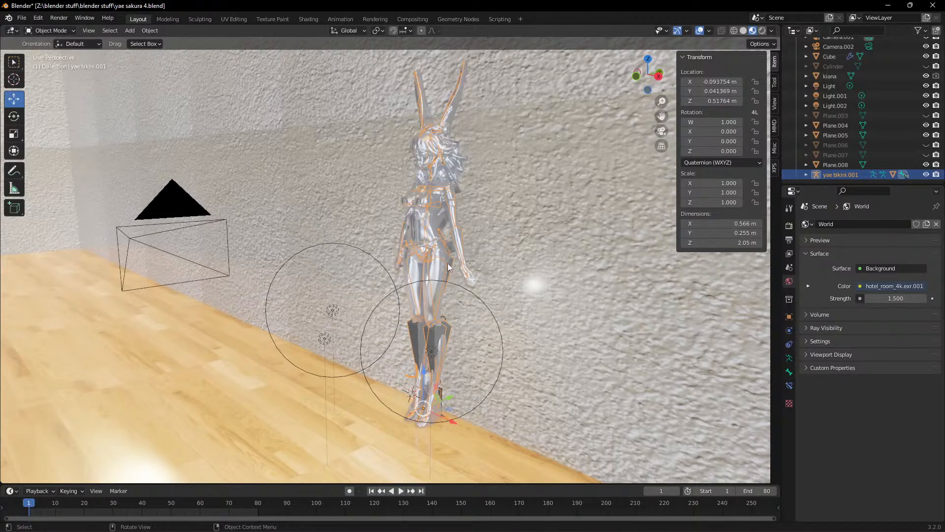
left_click(47, 29)
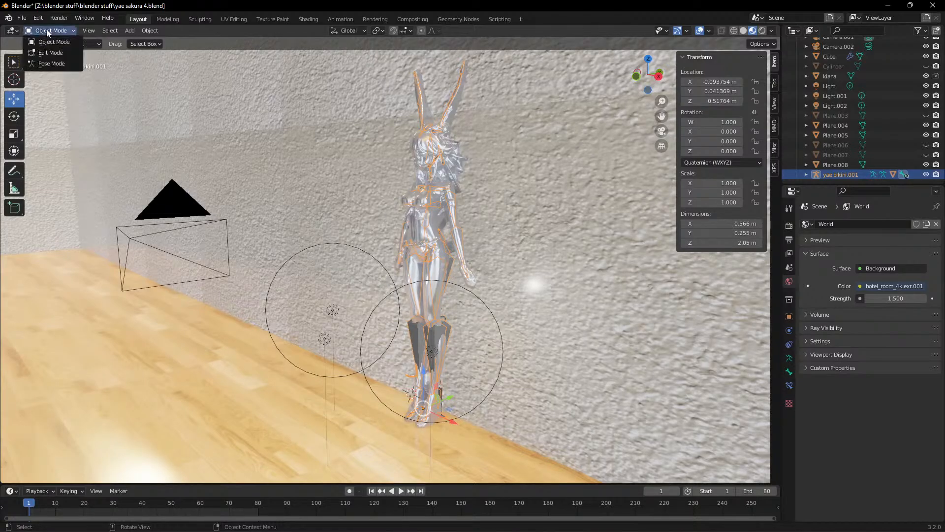
left_click(52, 64)
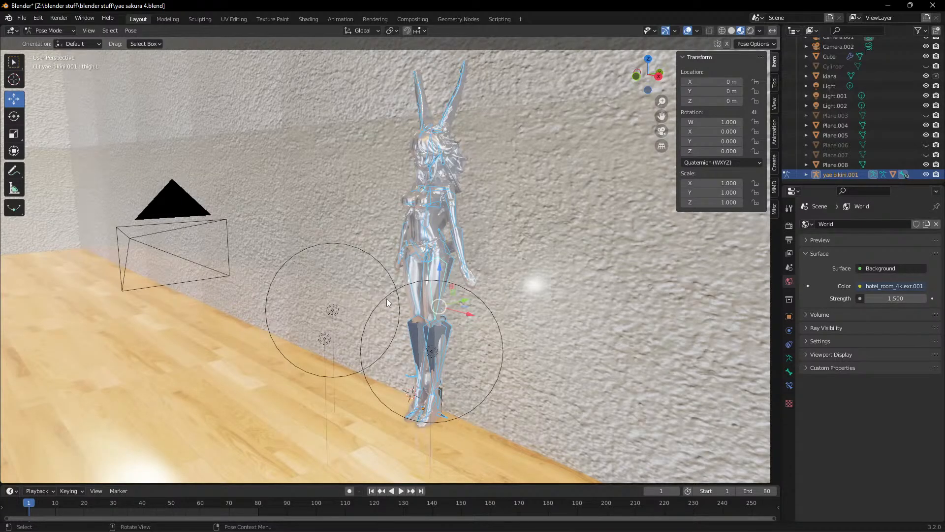
scroll(345, 313, "up", 2)
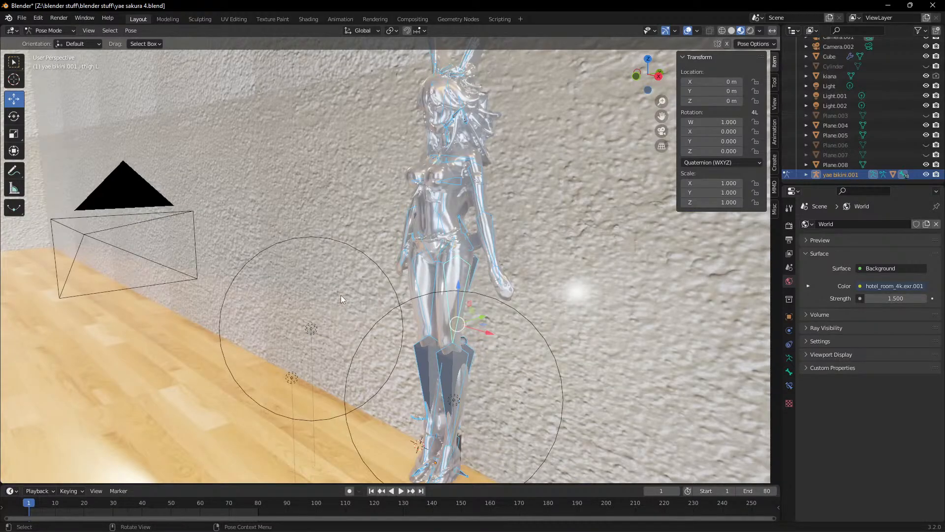
middle_click_drag(347, 285, 341, 283)
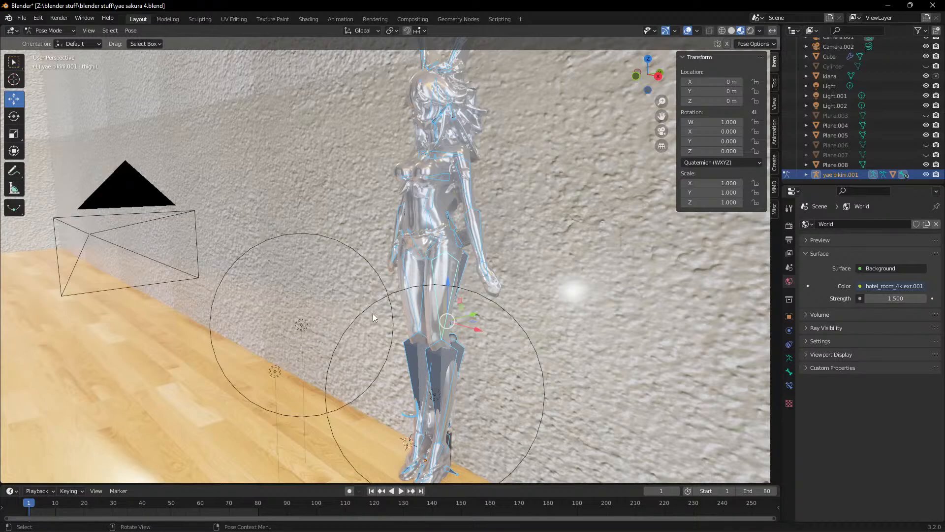
scroll(373, 314, "down", 2)
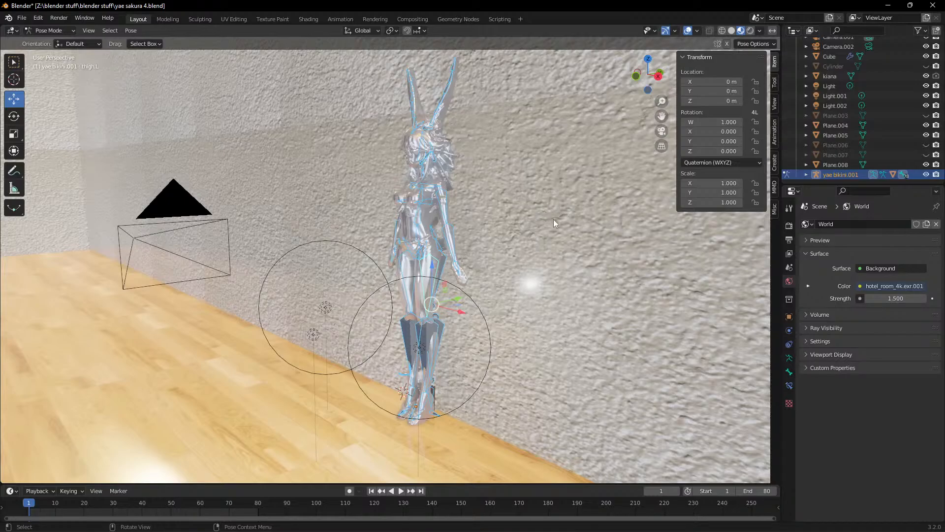
scroll(513, 256, "up", 5)
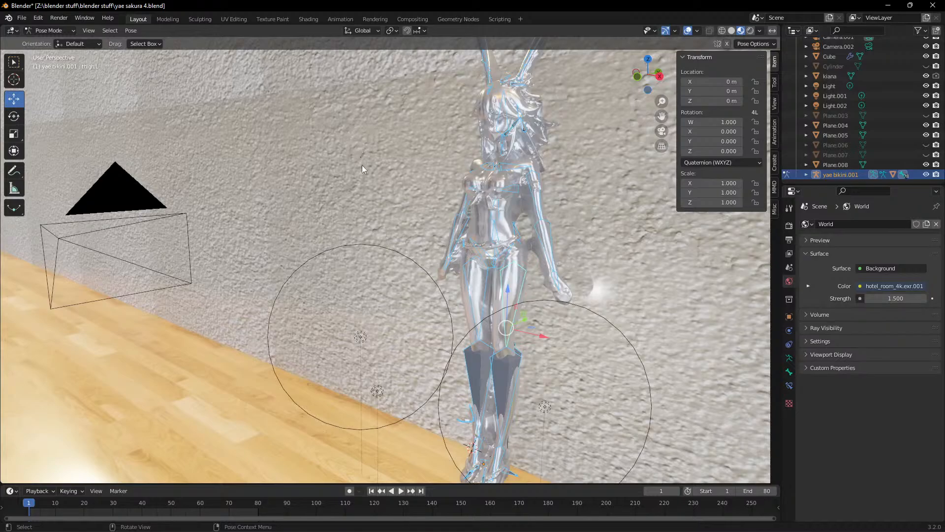
scroll(362, 169, "down", 2)
Save the file yae sakura 4.blend and close Blender.
left_click(22, 17)
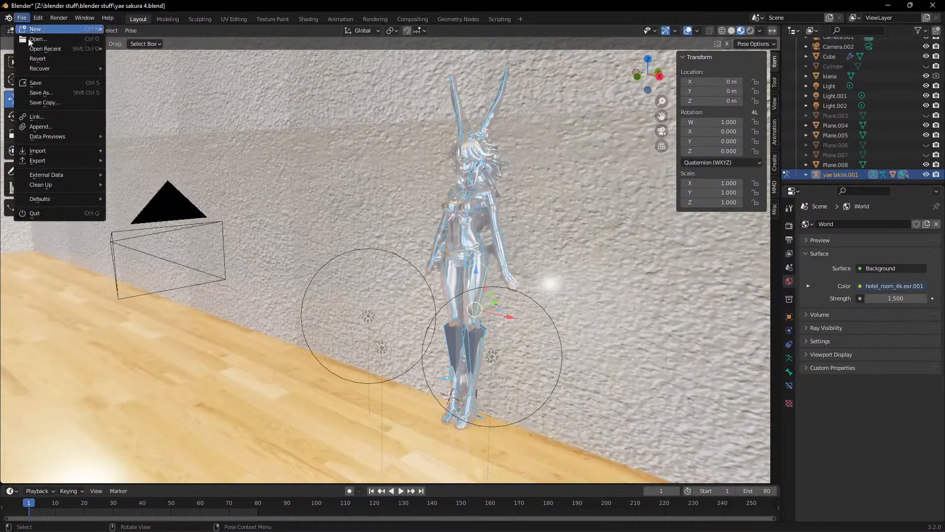
left_click(42, 84)
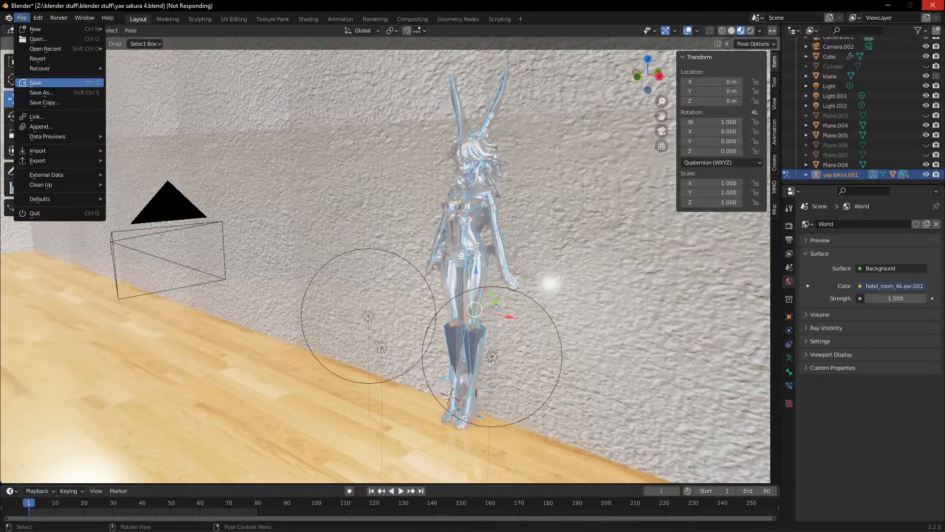
mouse_move(726, 526)
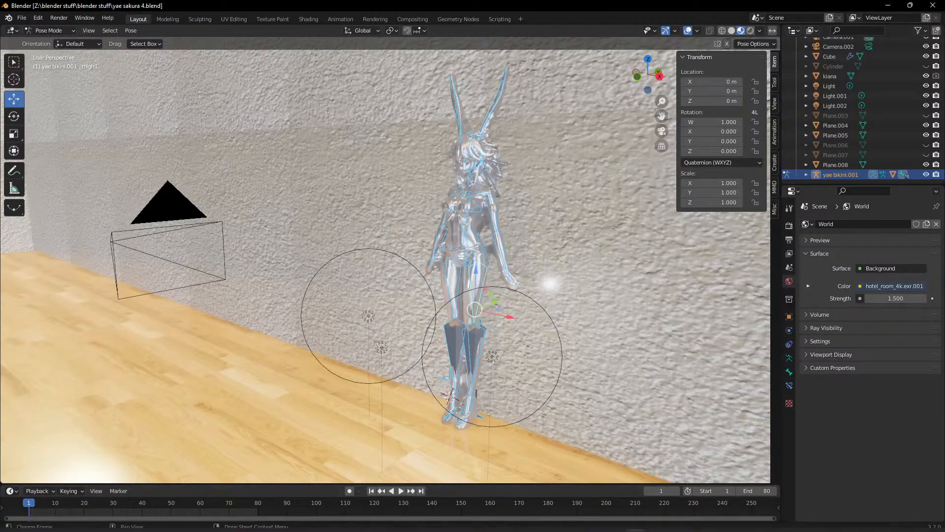
left_click(934, 5)
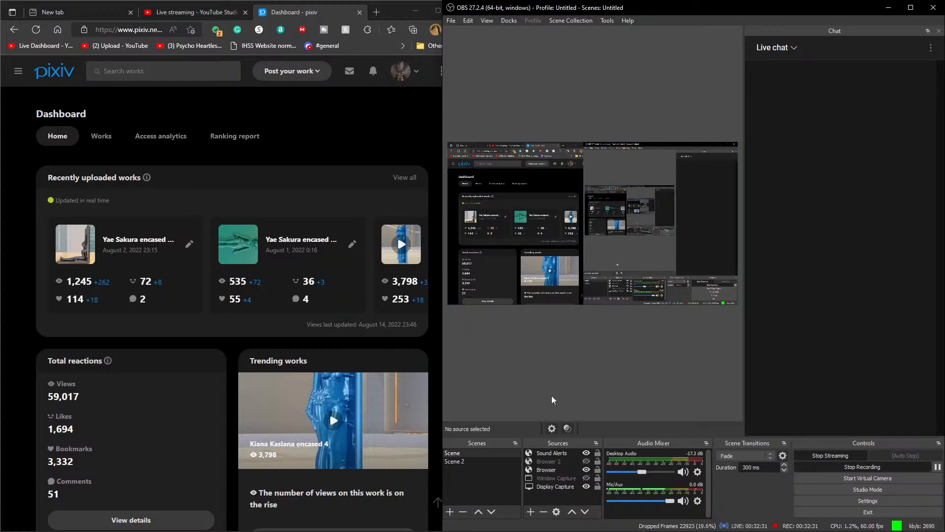
Open yae sakura 2.1.blend in Blender from the inner blender stuff folder in File Explorer.
mouse_move(412, 528)
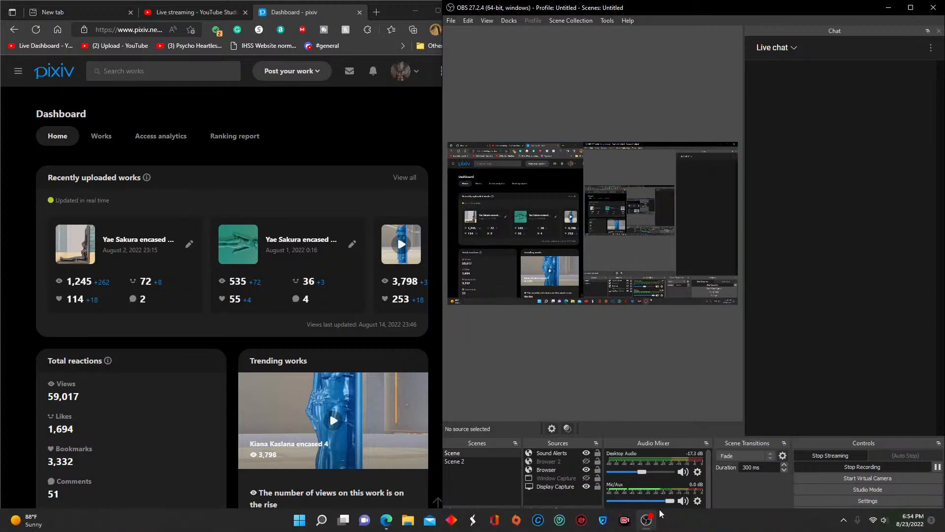
left_click(408, 521)
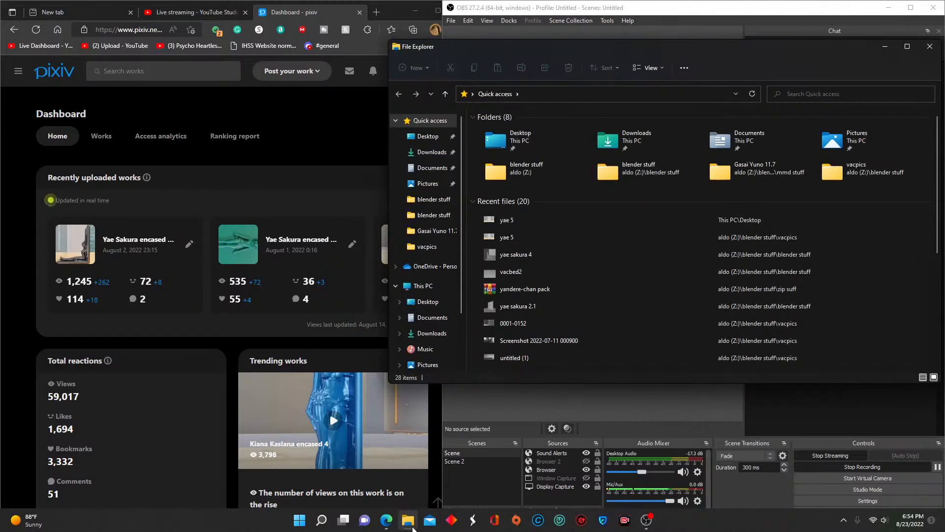
left_click(447, 215)
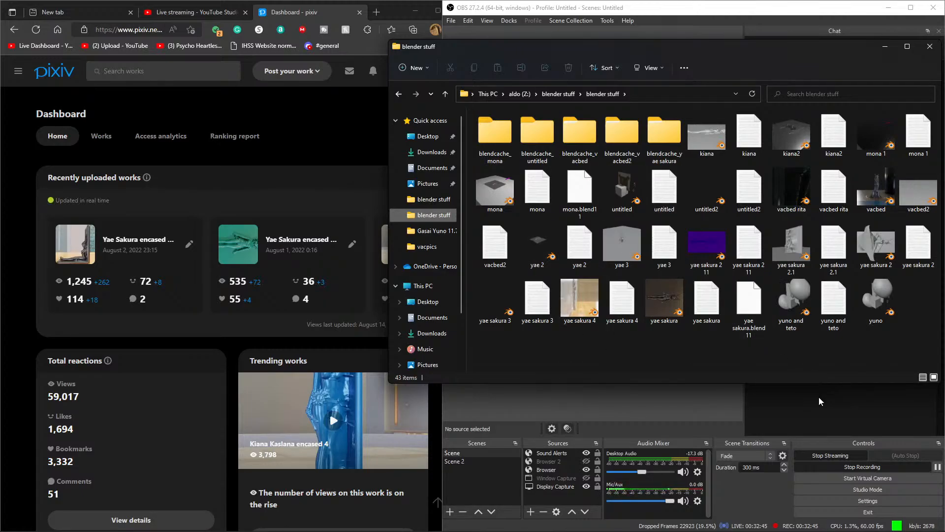
double_click(791, 246)
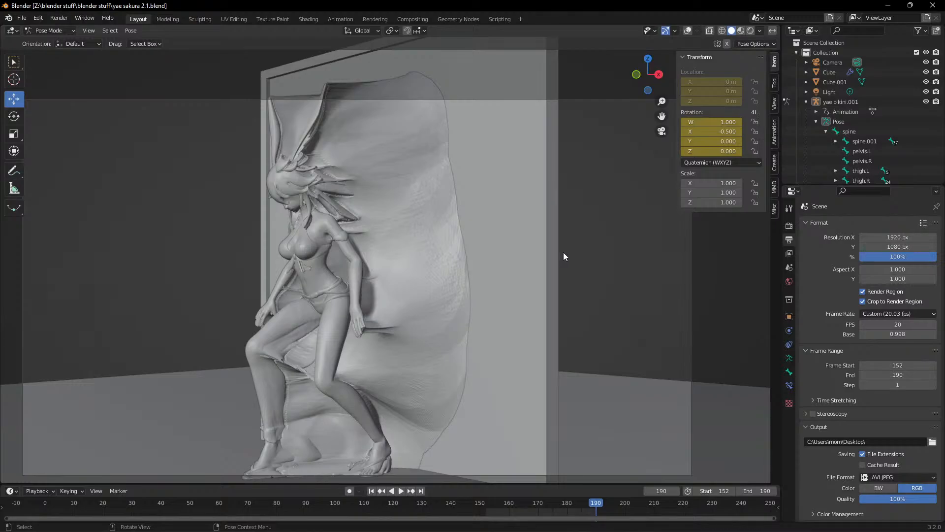
Examine the posed figure, the draped sheet behind it and the surrounding frame from the side and the front.
middle_click_drag(425, 238, 521, 221)
scroll(463, 248, "up", 3)
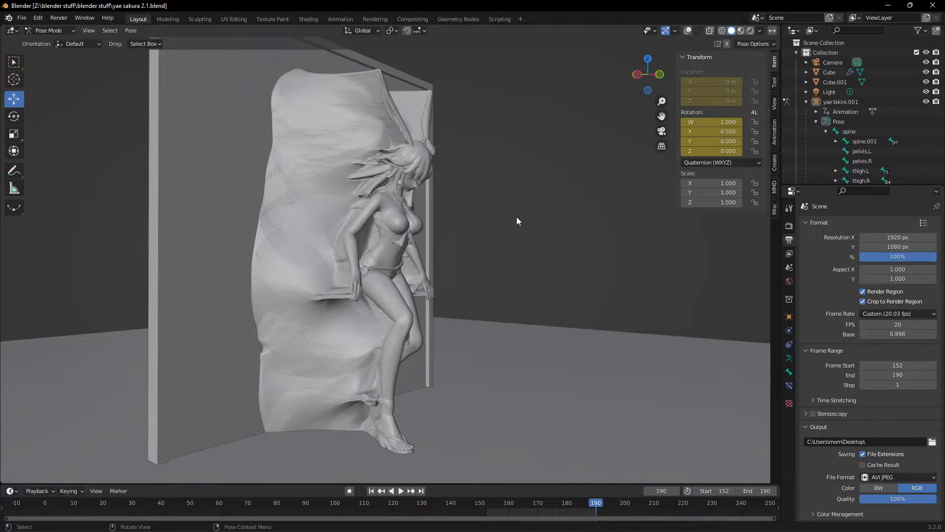
middle_click_drag(502, 175, 509, 139)
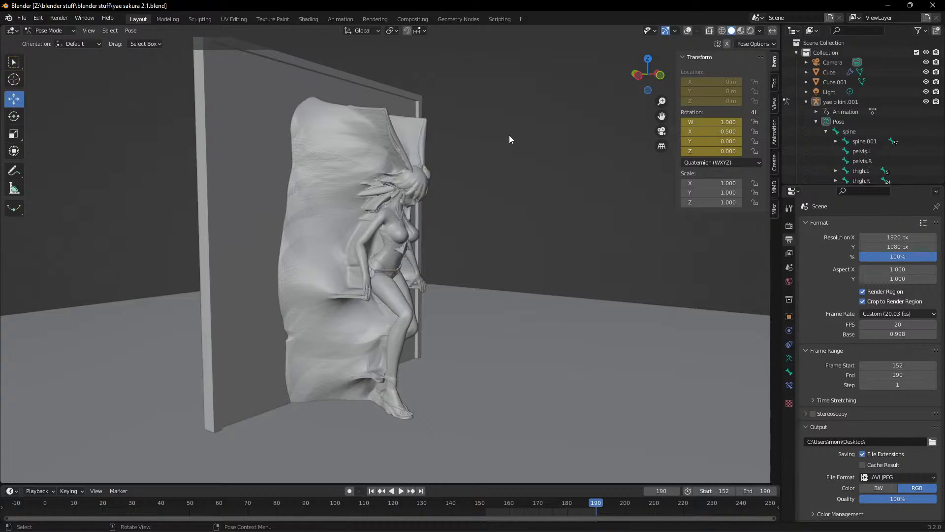
scroll(429, 218, "up", 2)
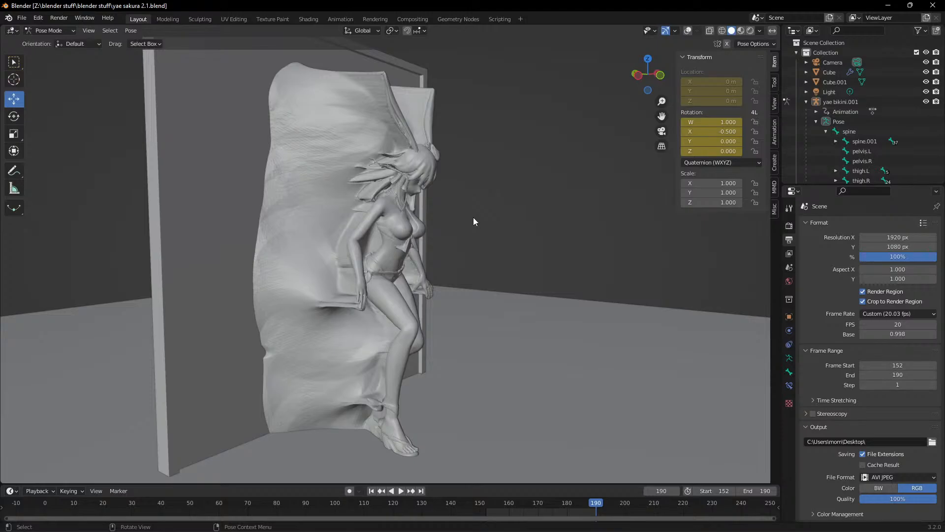
middle_click_drag(525, 225, 448, 240)
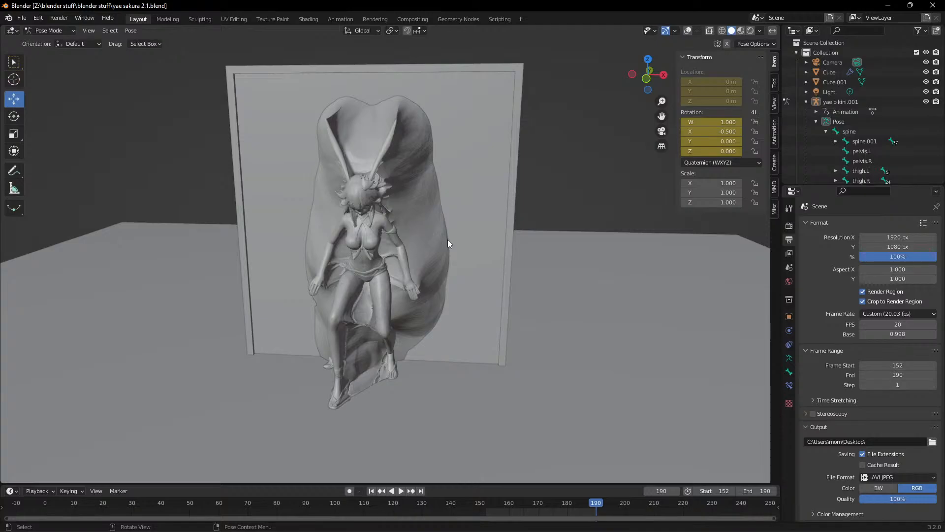
scroll(363, 260, "up", 5)
middle_click_drag(364, 260, 438, 248)
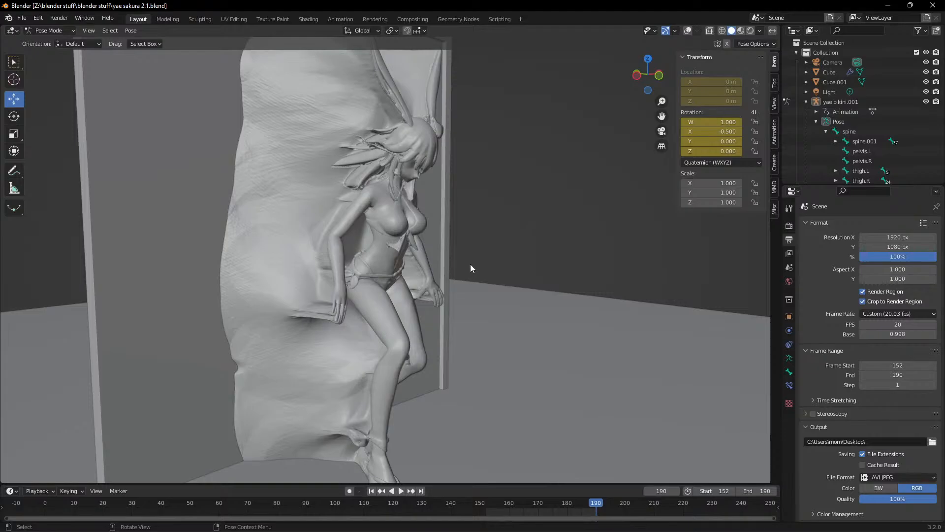
scroll(471, 268, "down", 2)
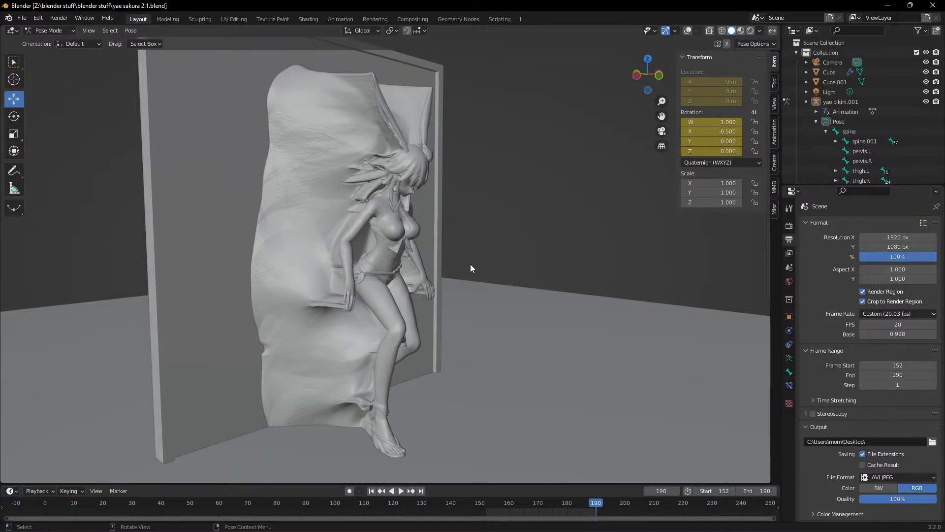
Open the vacpics folder in File Explorer, play the video 0001-0152 and close the player.
mouse_move(408, 520)
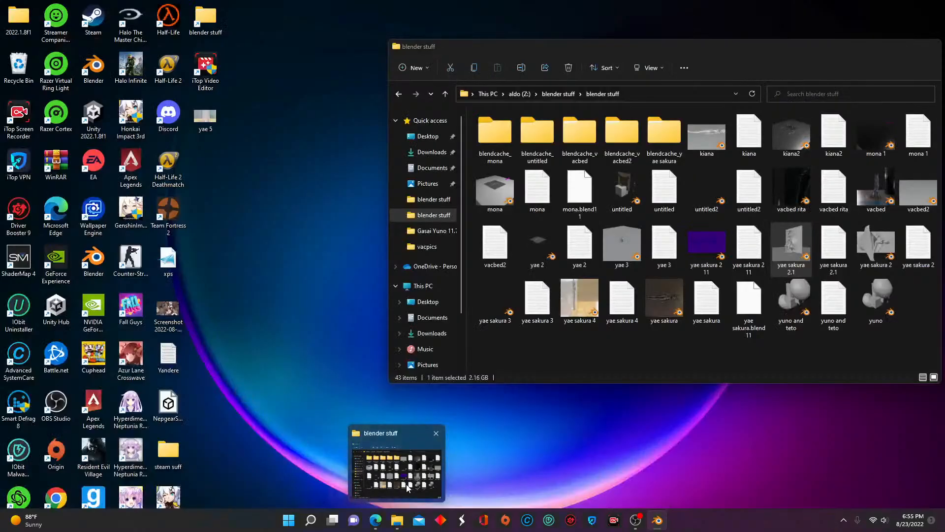
left_click(423, 458)
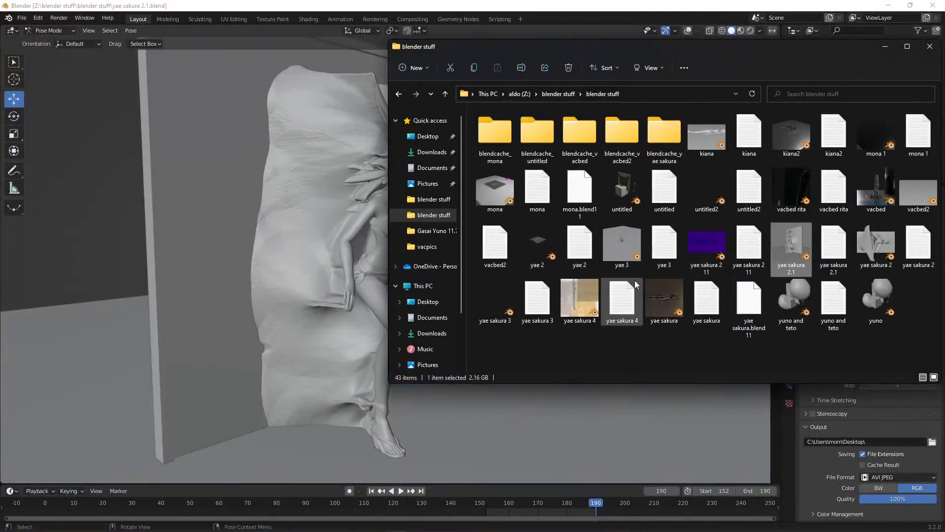
left_click(445, 98)
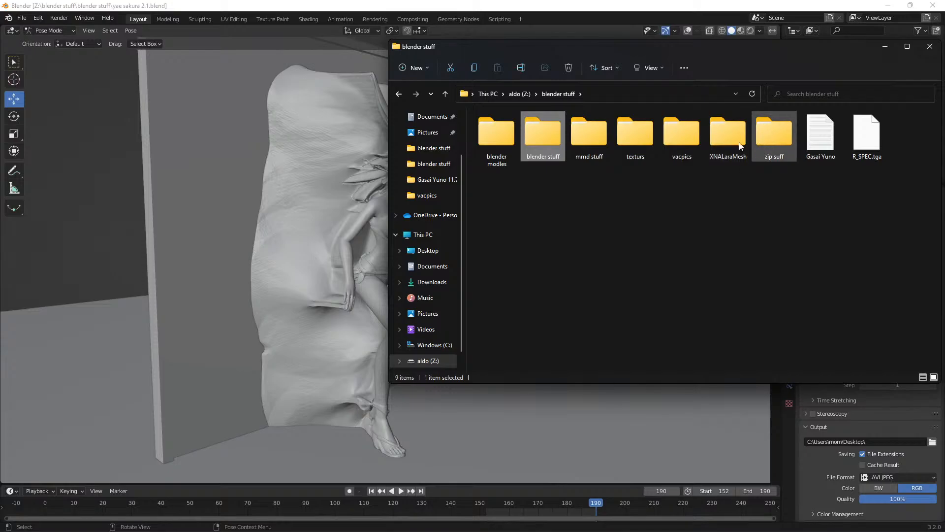
double_click(681, 138)
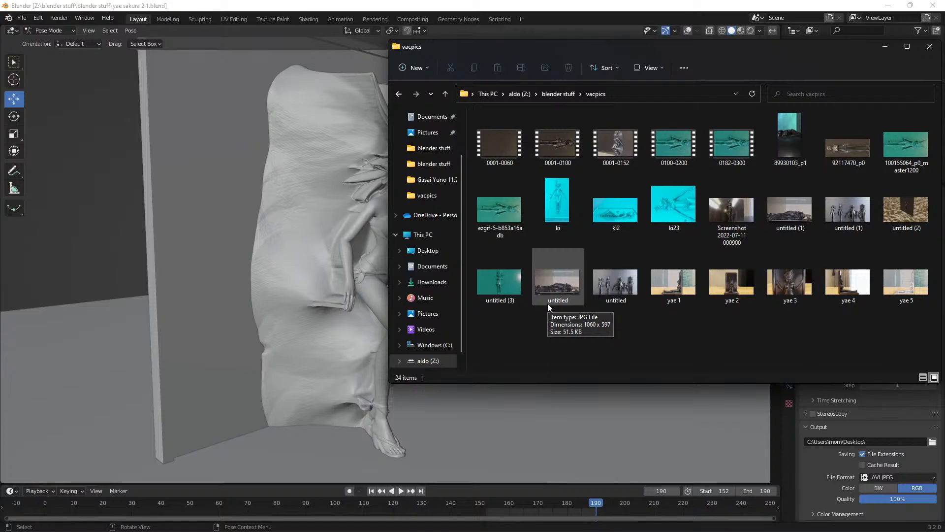
double_click(622, 143)
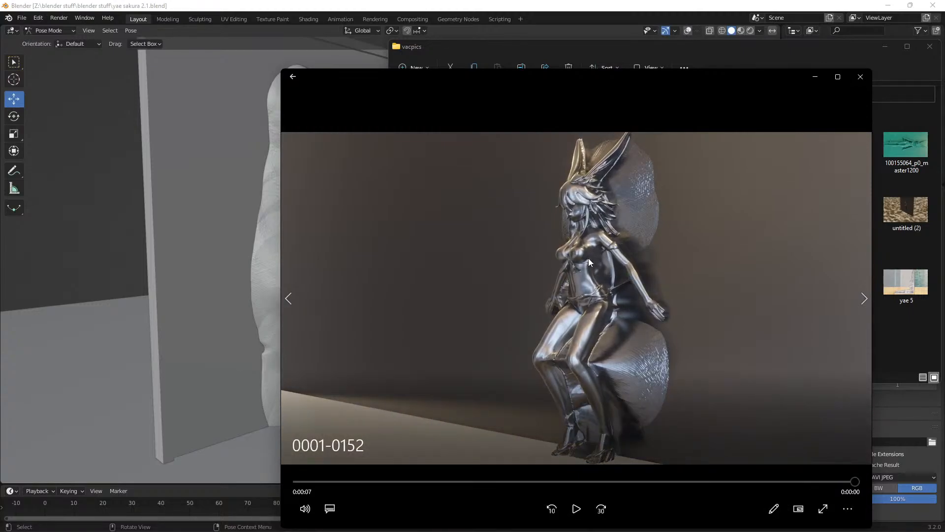
left_click(860, 78)
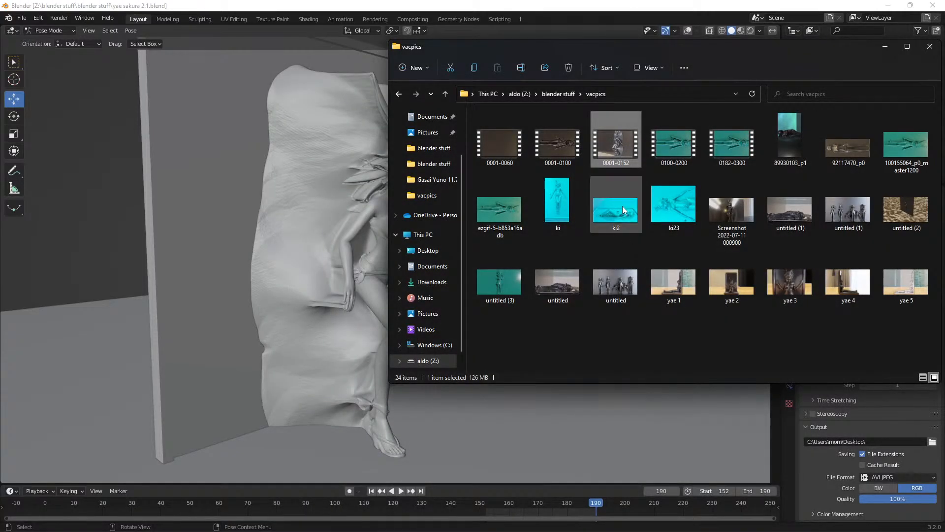
Play the videos 0001-0100, 0182-0300 and 0100-0200 from the vacpics folder, dismissing the player after each.
double_click(552, 145)
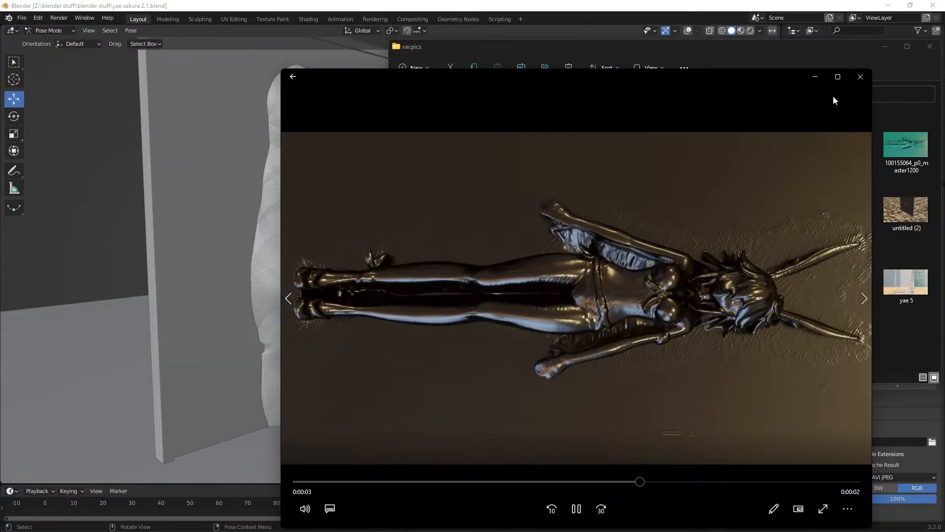
left_click(860, 77)
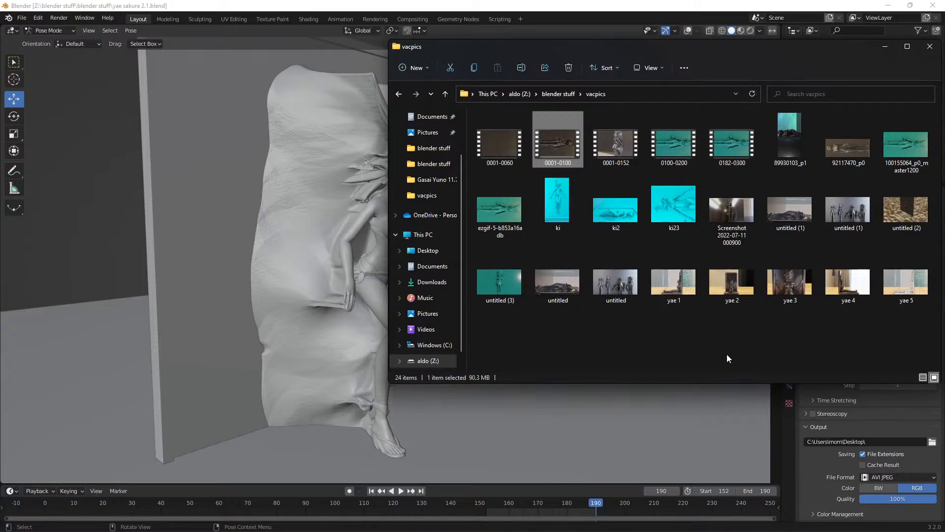
double_click(723, 153)
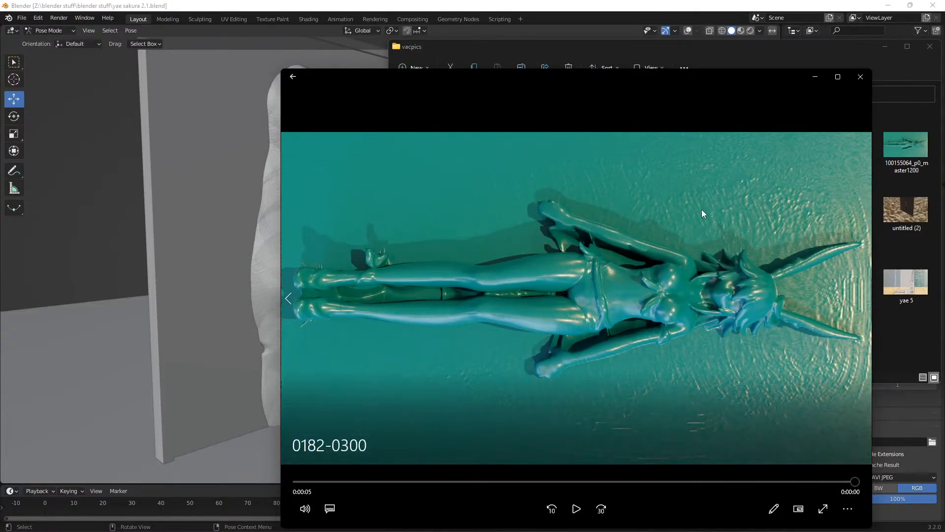
left_click(865, 81)
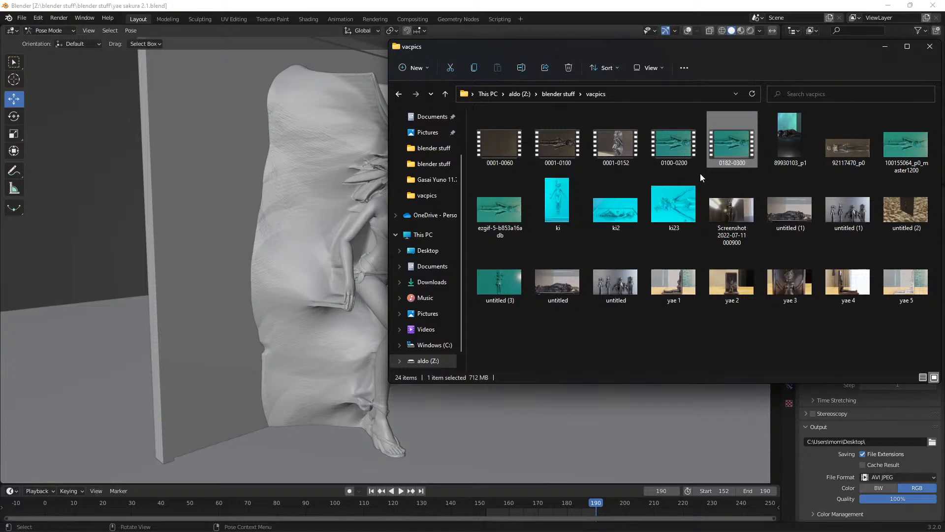
double_click(677, 144)
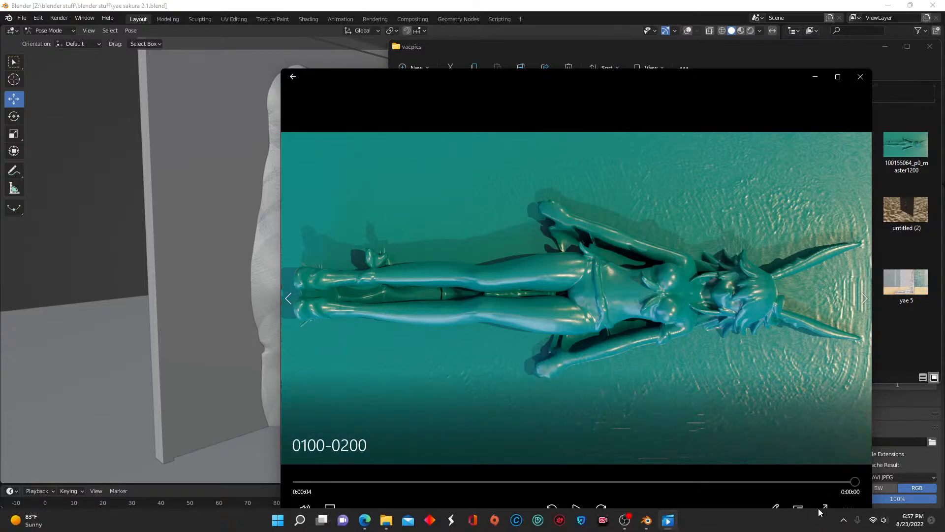
left_click(816, 77)
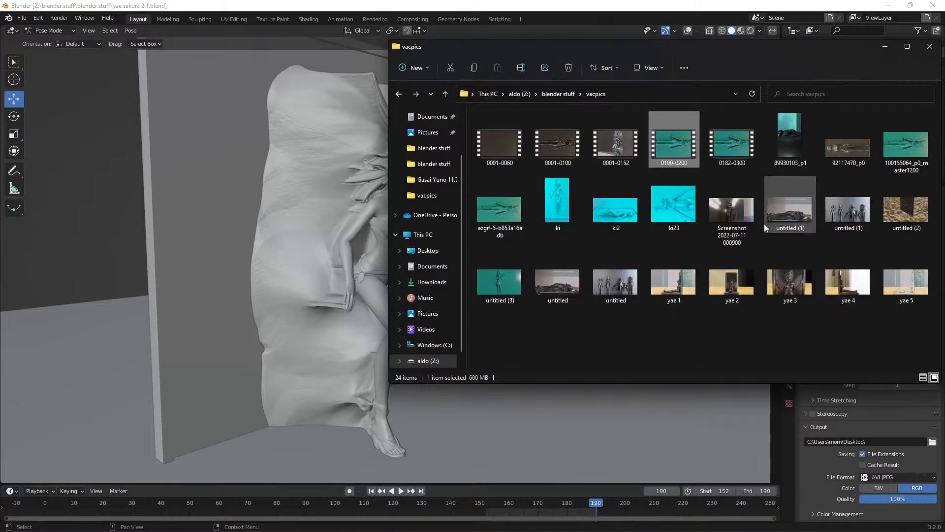
View the rendered images untitled (2).png and yae 5.jpg from the vacpics folder, closing each one.
double_click(902, 206)
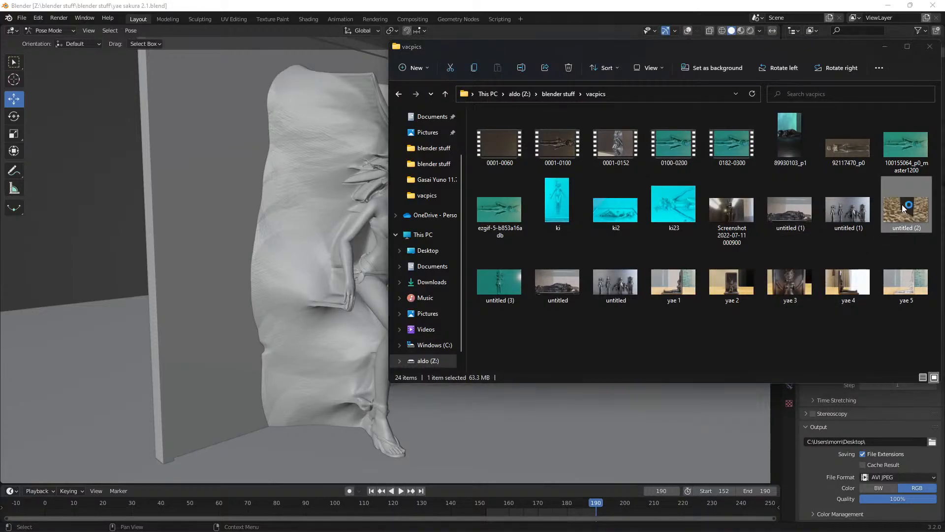
scroll(581, 177, "up", 5)
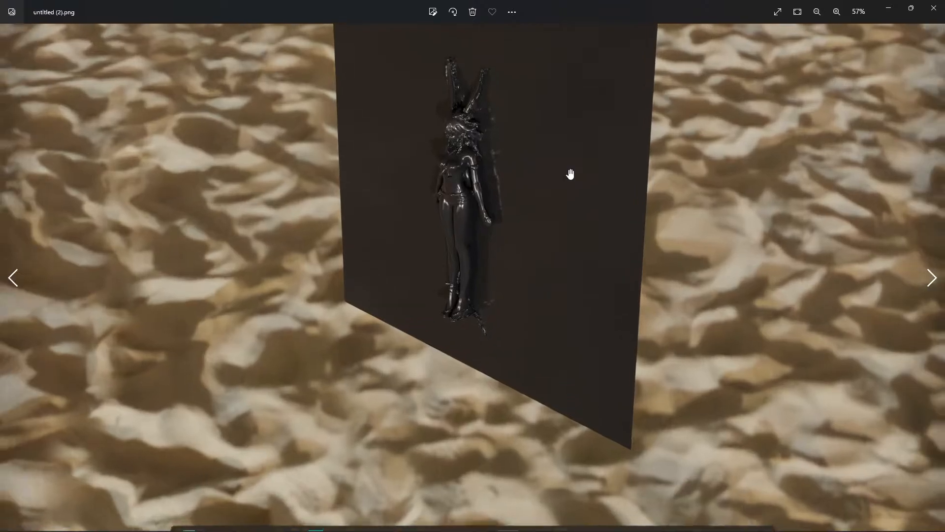
scroll(571, 174, "down", 4)
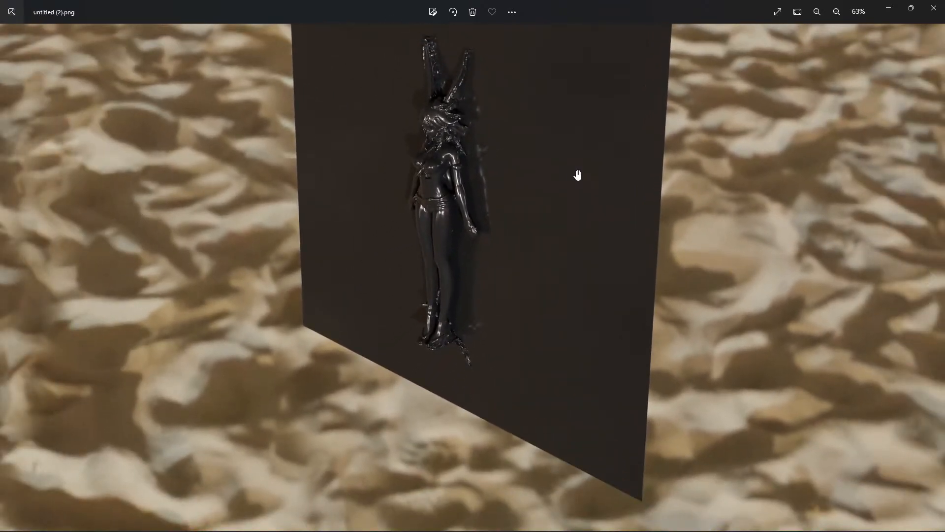
left_click(933, 7)
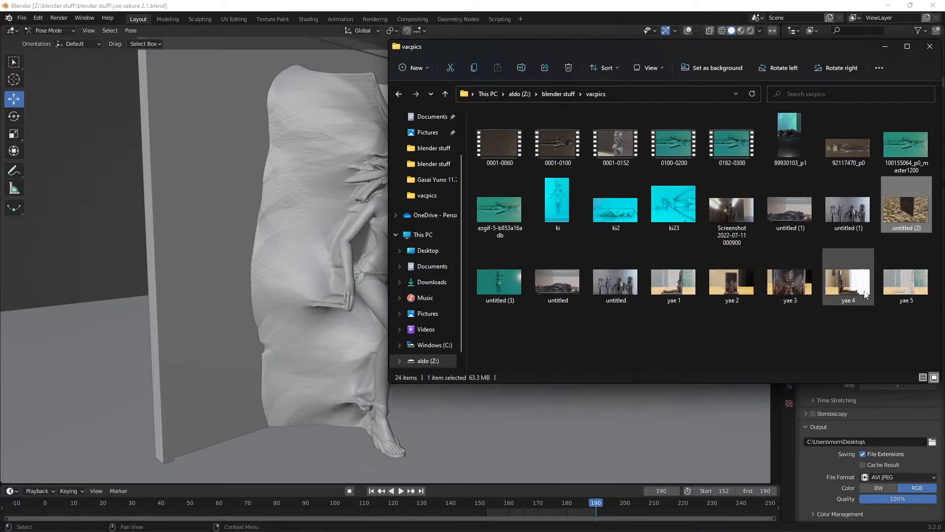
double_click(908, 287)
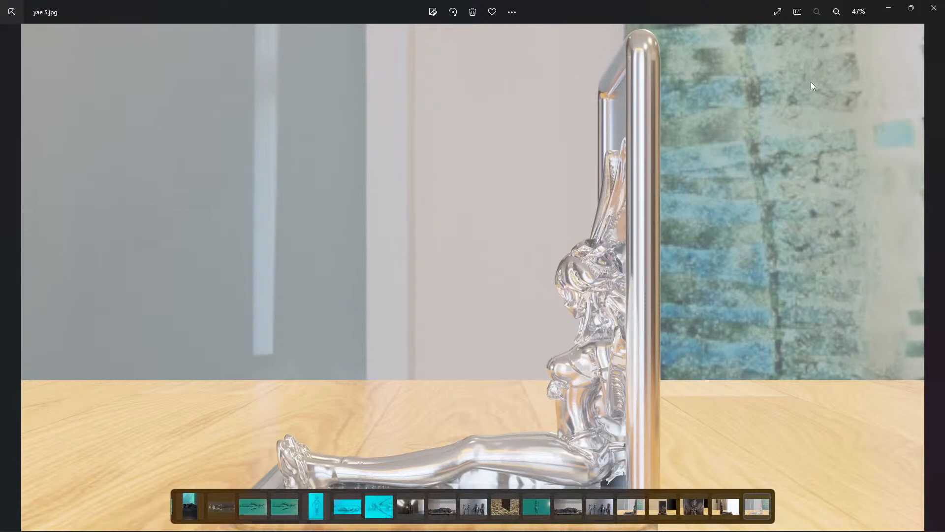
left_click(934, 8)
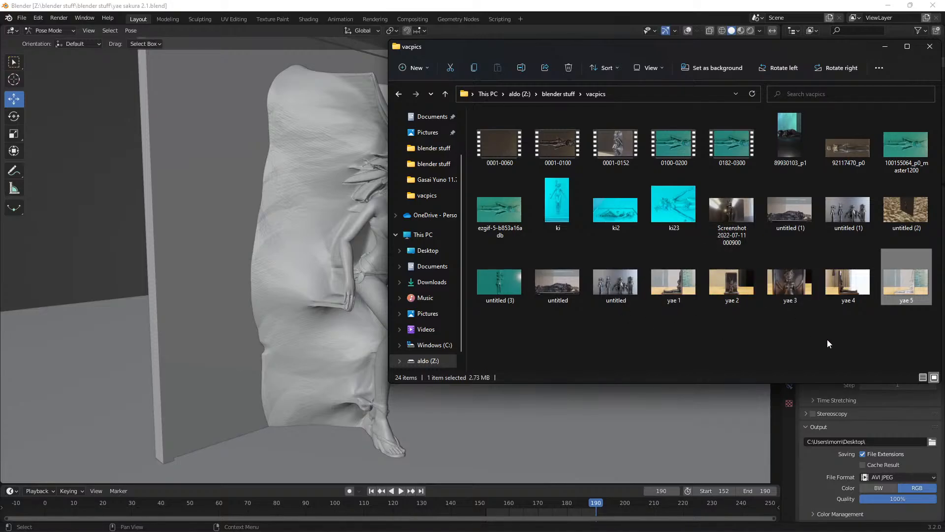
Close yae sakura 2.1.blend and open vacbed.blend from the inner blender stuff folder in Blender.
left_click(431, 165)
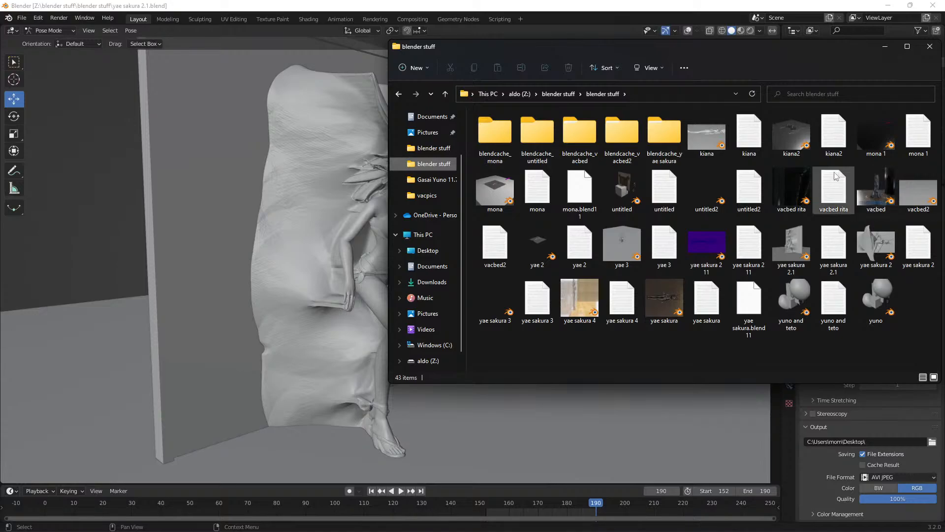
left_click(935, 4)
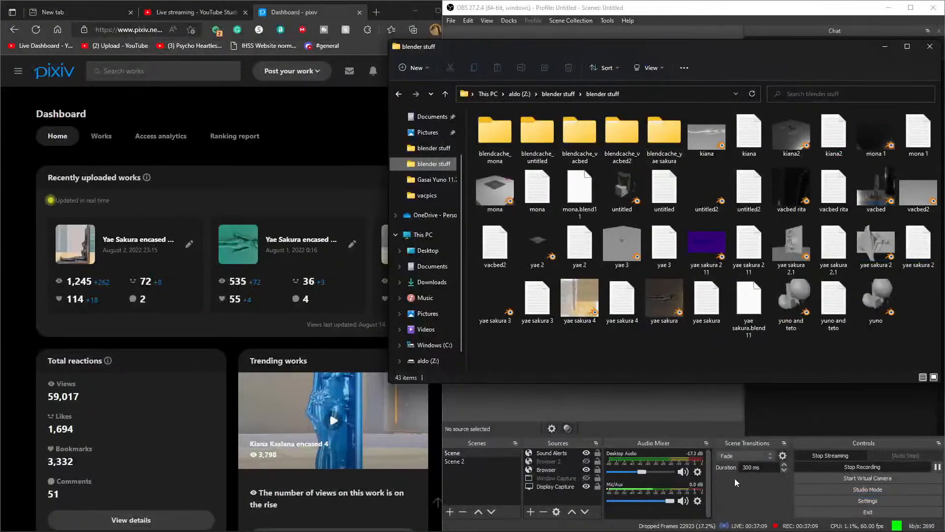
double_click(874, 187)
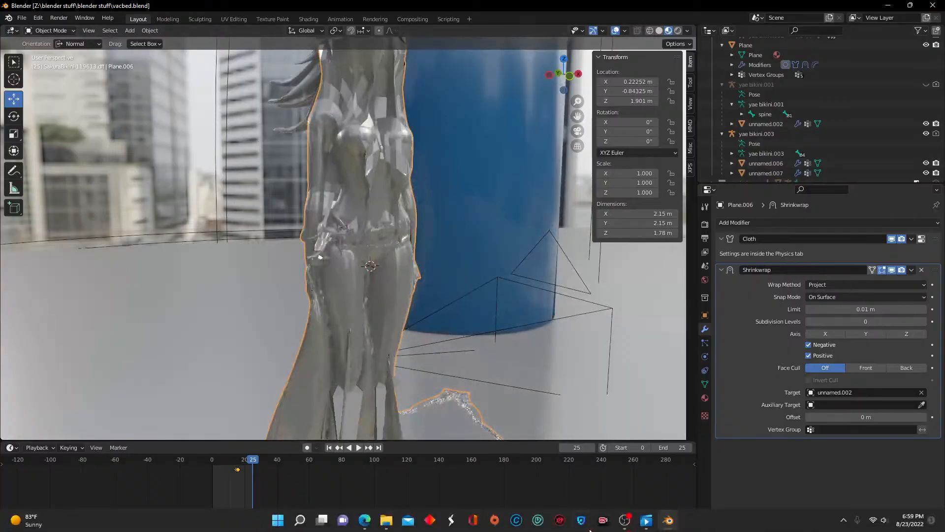
Examine how the cloth sheet drapes over the standing figure in front of the blue cylinder, up close and from a distance.
mouse_move(666, 519)
scroll(415, 169, "up", 1)
middle_click_drag(414, 179, 397, 174)
left_click_drag(578, 116, 602, 209)
scroll(515, 149, "down", 2)
middle_click_drag(472, 175, 488, 185)
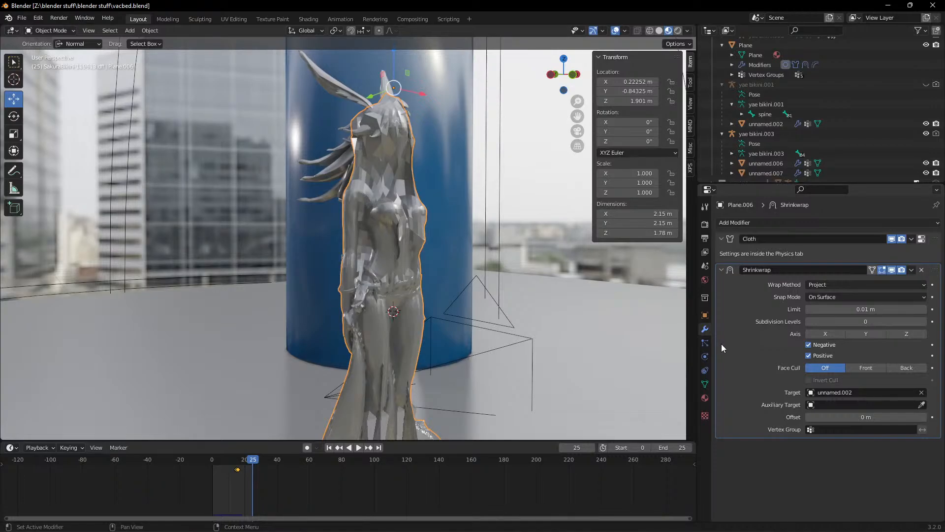
scroll(545, 285, "down", 4)
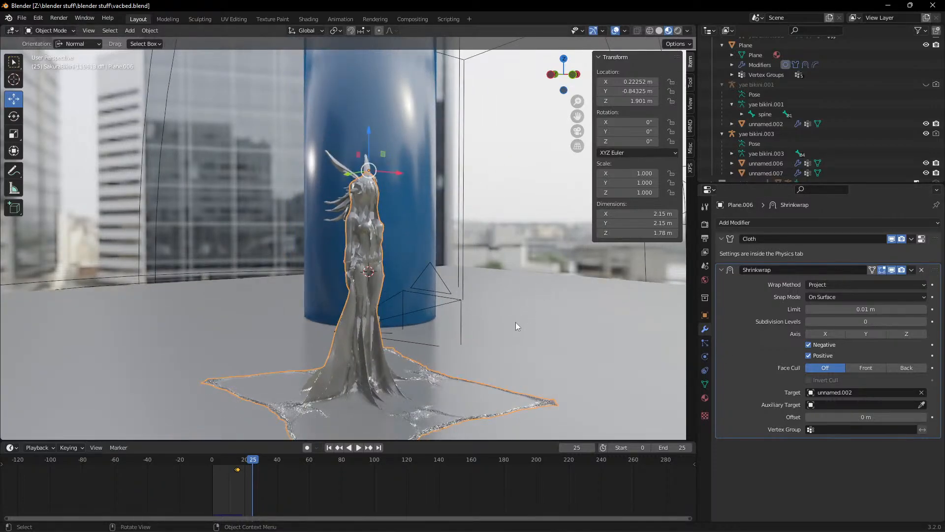
scroll(515, 324, "up", 4)
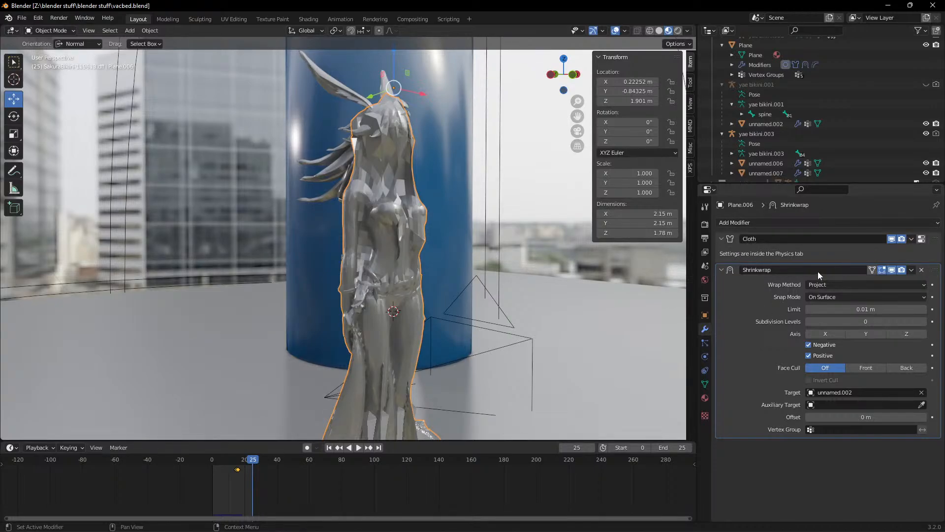
Apply the Cloth modifier on the draped sheet Plane.006.
left_click(911, 240)
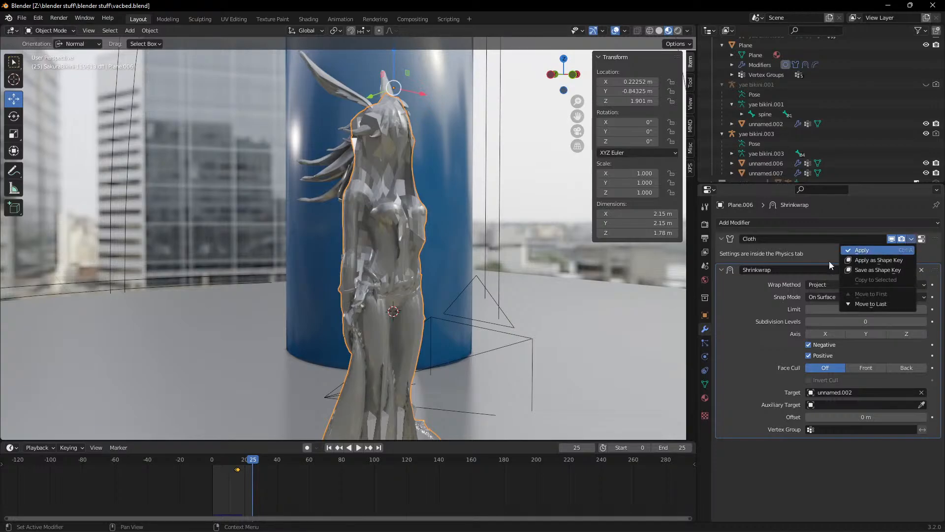
left_click(911, 240)
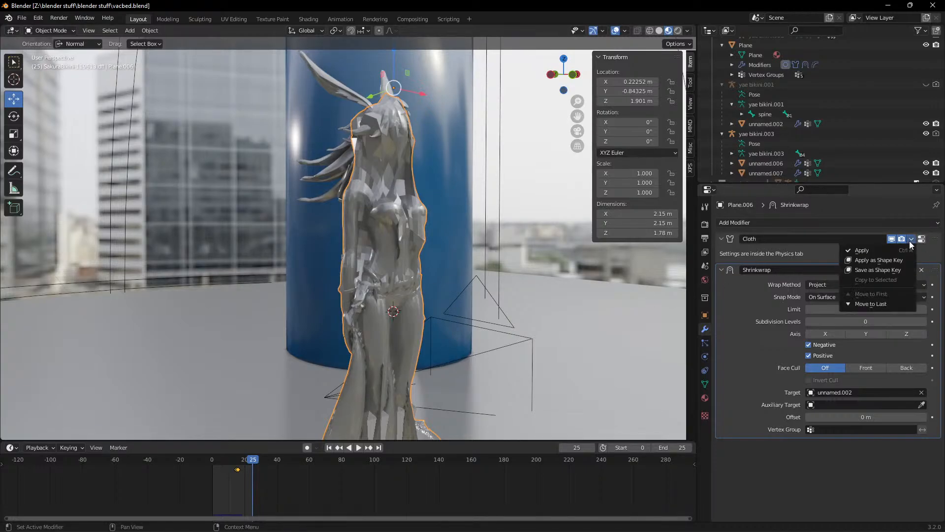
left_click(880, 251)
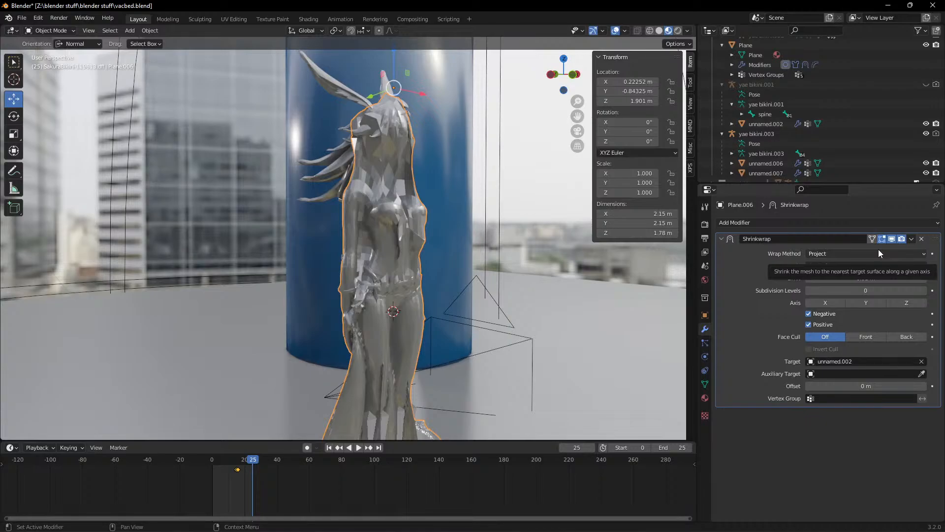
Add a Subdivision Surface modifier to Plane.006 and place it above the Shrinkwrap modifier in the stack.
left_click(802, 224)
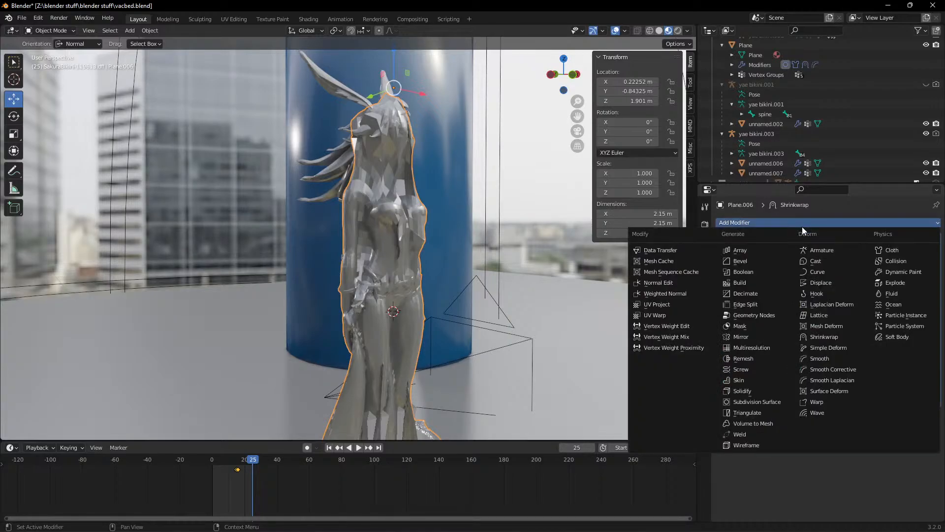
left_click(758, 402)
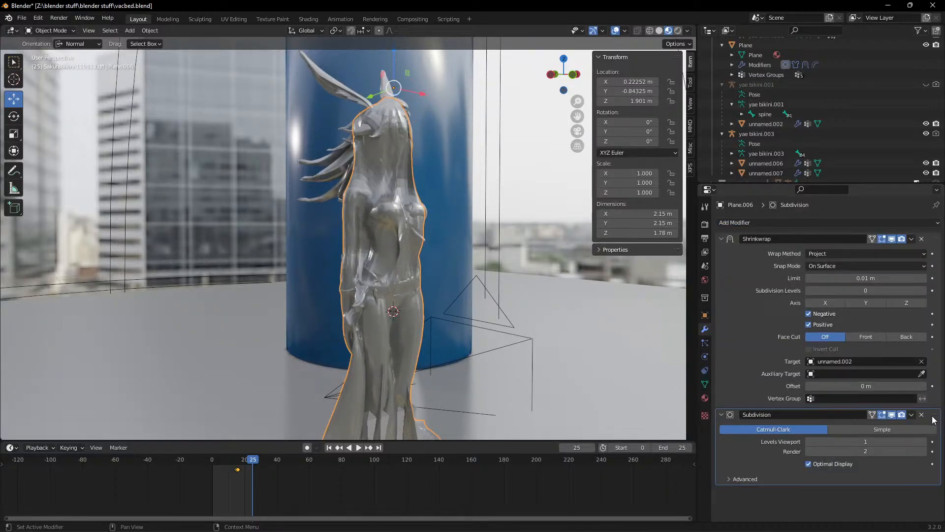
left_click_drag(936, 415, 922, 239)
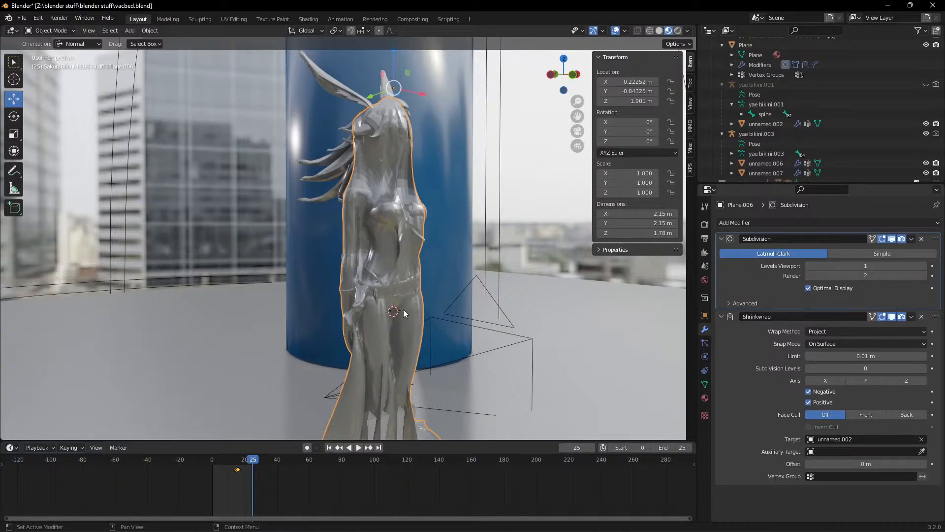
Shade the draped sheet Plane.006 smooth and set its Subdivision viewport level to 2.
scroll(338, 305, "up", 3)
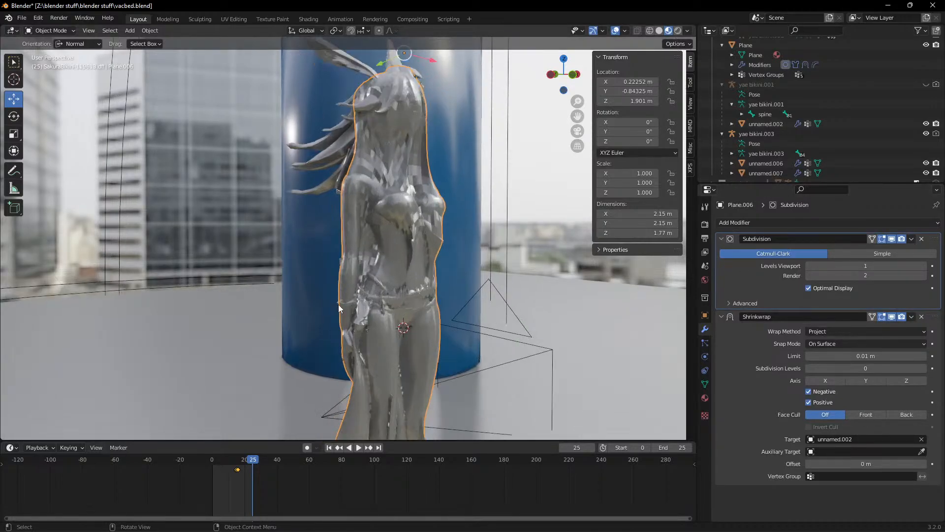
middle_click_drag(338, 309, 316, 305)
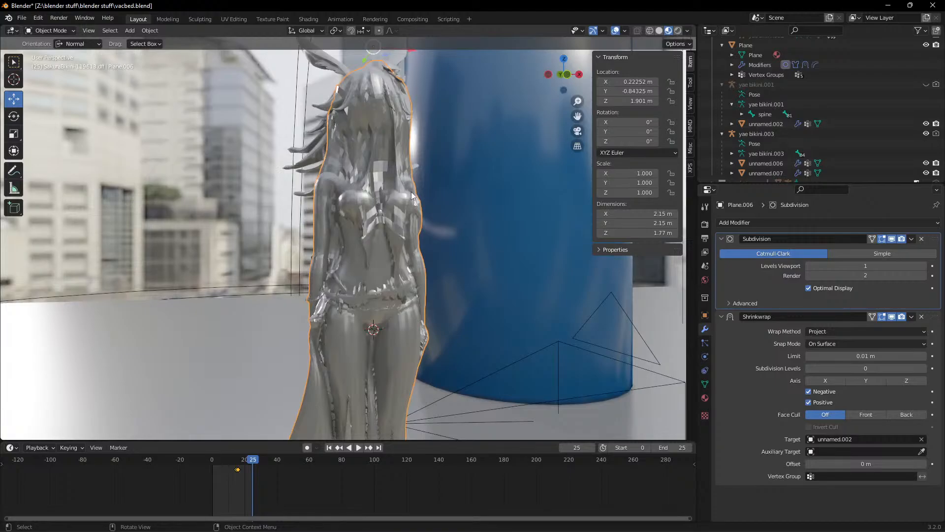
left_click(150, 31)
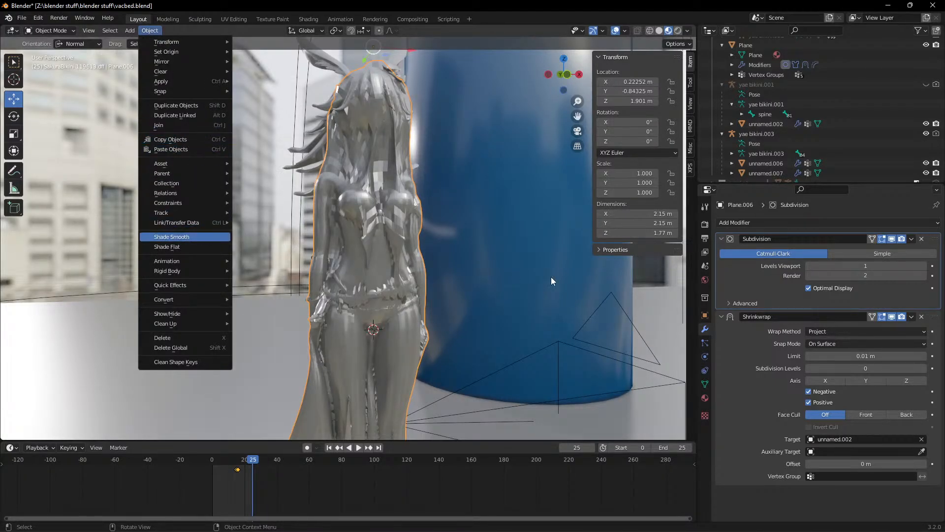
key("Return")
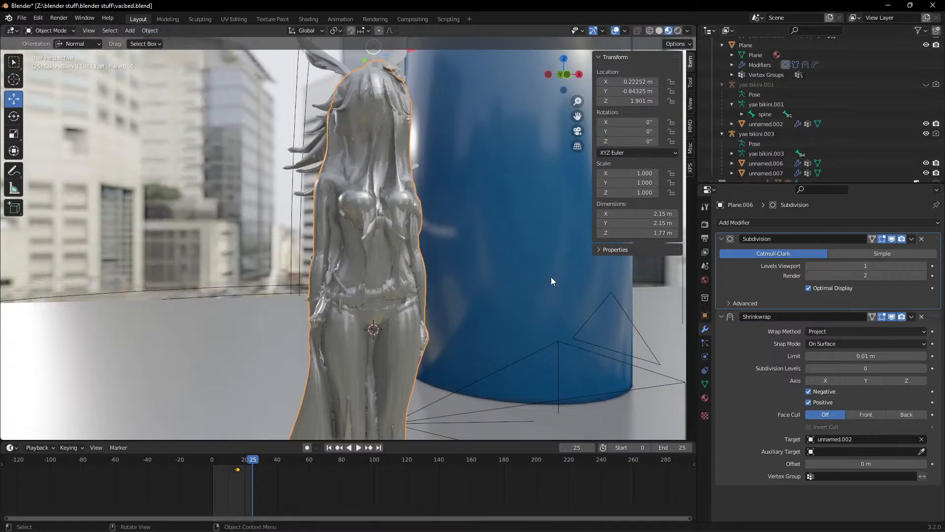
scroll(551, 278, "up", 2)
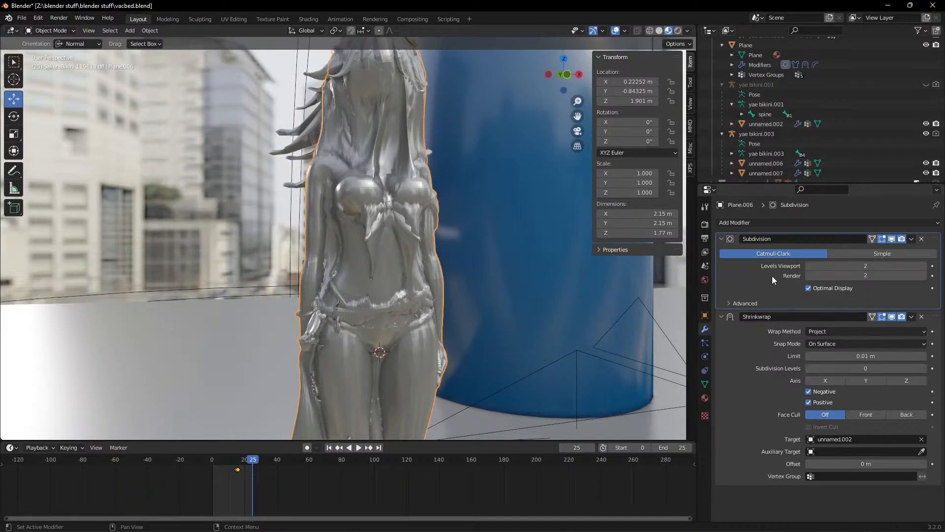
Add a Subdivision Surface modifier to the figure mesh unnamed.002 and place it first in the modifier stack.
scroll(496, 229, "down", 1)
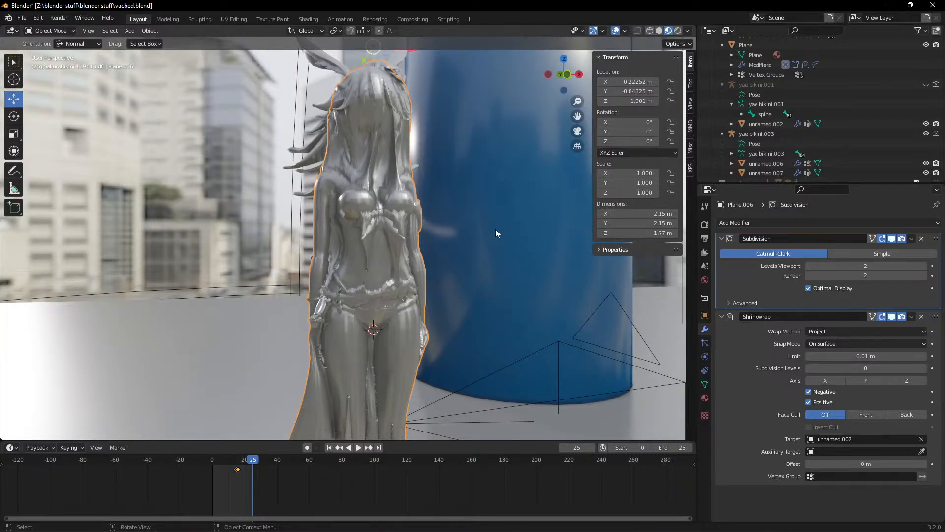
middle_click_drag(504, 244, 527, 237)
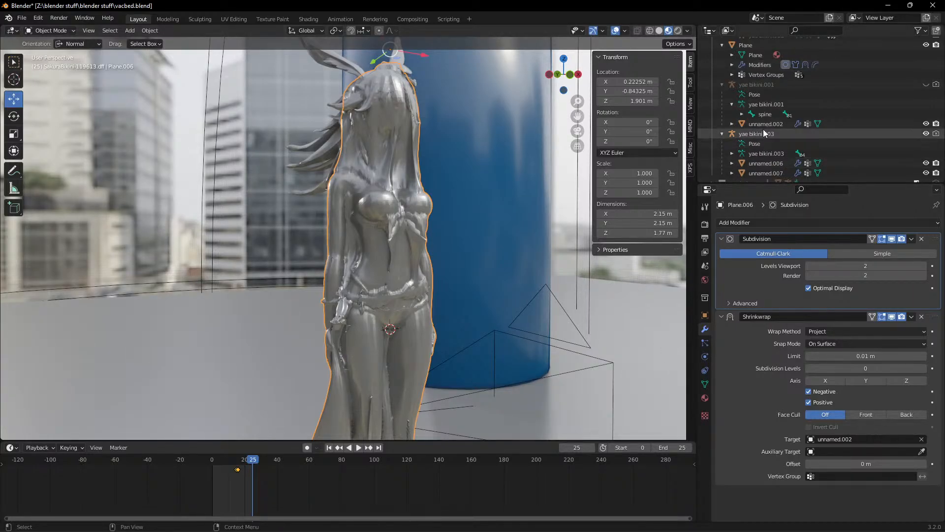
left_click(768, 161)
left_click(761, 172)
scroll(770, 147, "down", 2)
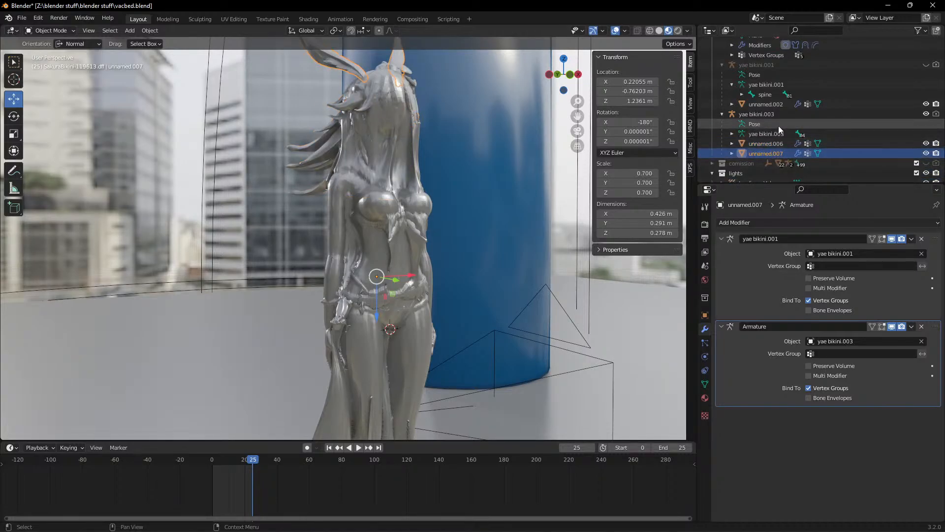
left_click(770, 103)
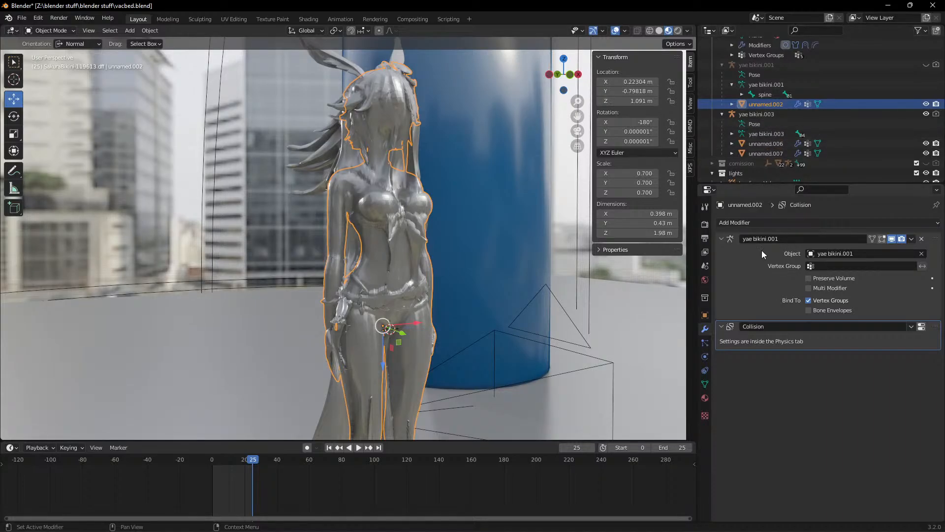
left_click(764, 220)
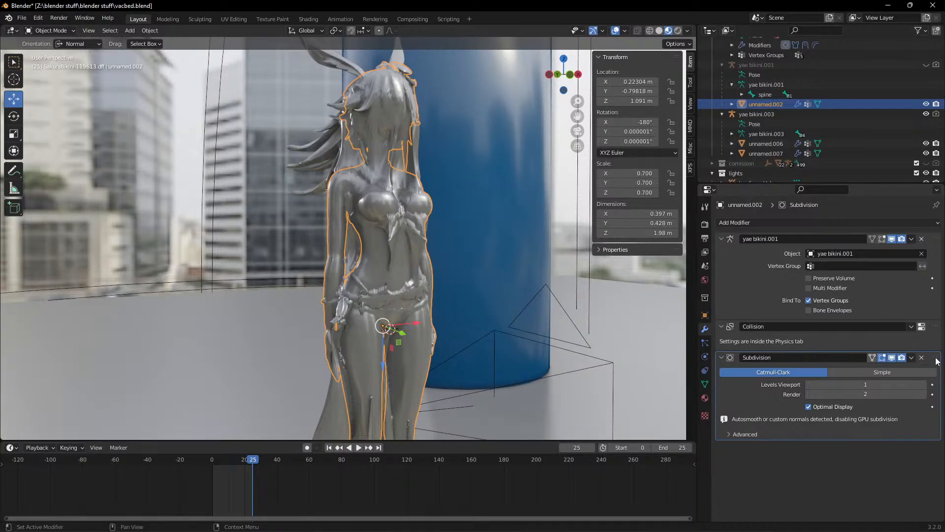
left_click_drag(937, 361, 932, 231)
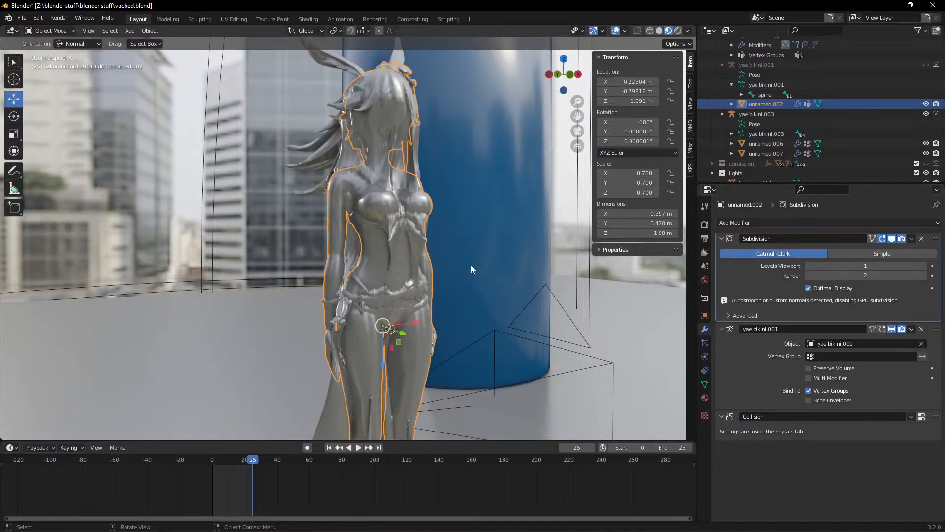
Disable viewport display of the Subdivision and Shrinkwrap modifiers on Plane.006 and of the Subdivision modifier on unnamed.002.
scroll(471, 269, "down", 4)
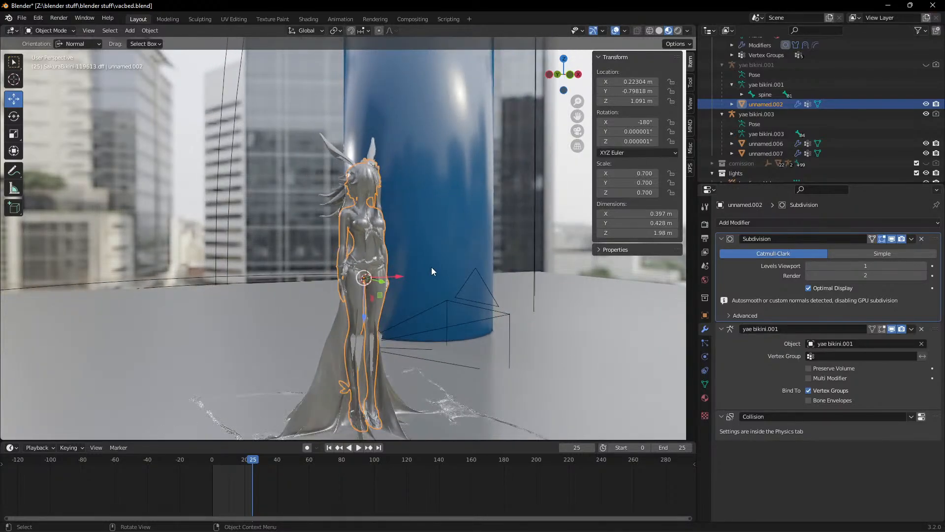
scroll(432, 268, "down", 1)
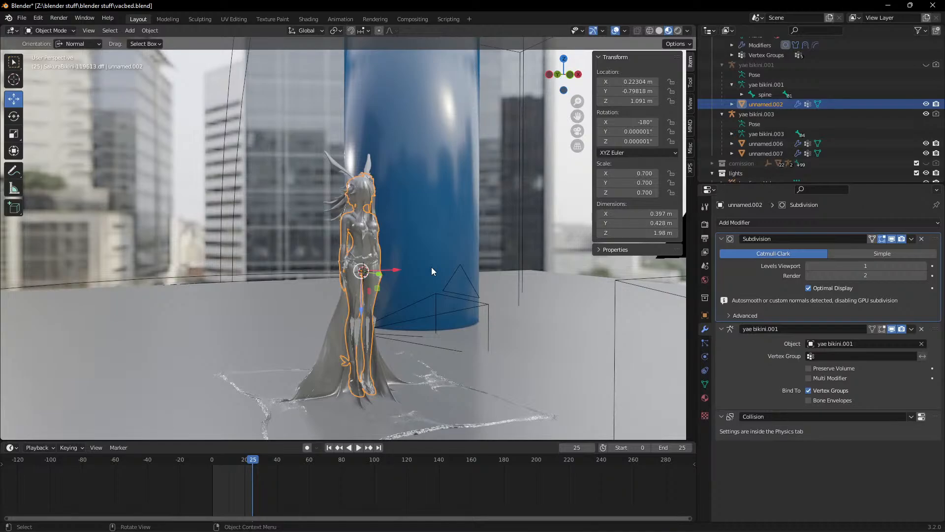
scroll(378, 335, "up", 3)
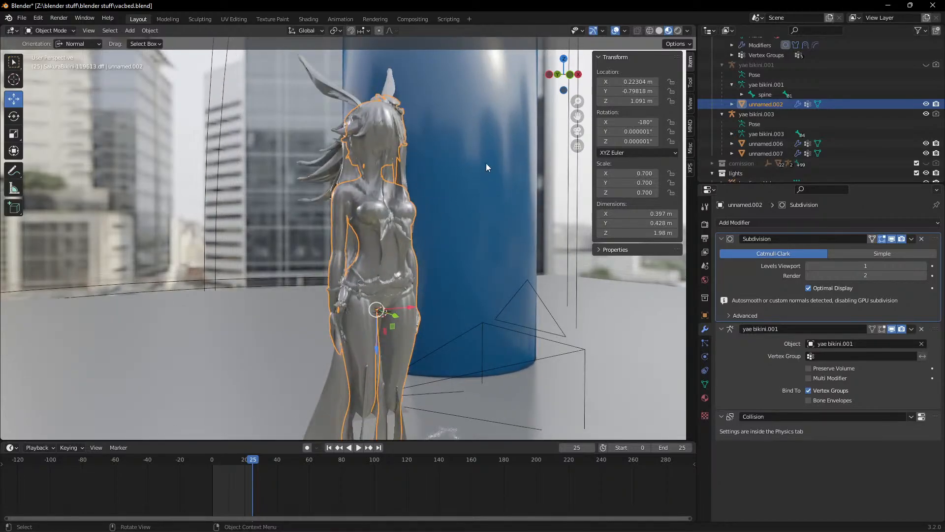
scroll(496, 169, "down", 2)
scroll(494, 171, "down", 1)
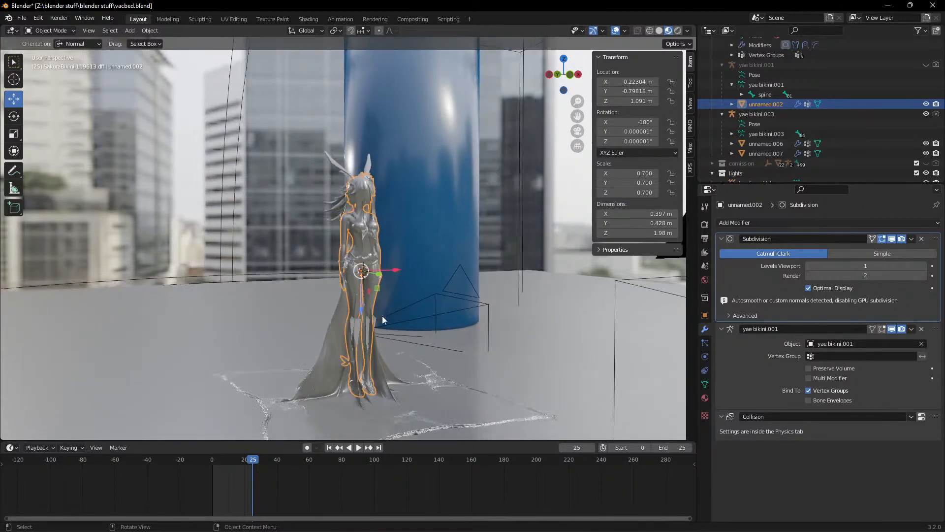
left_click(339, 330)
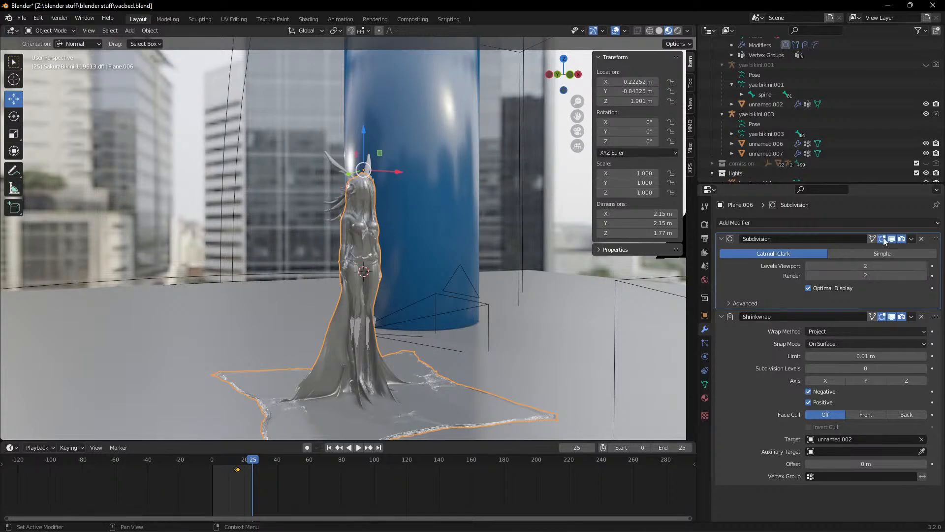
left_click(912, 239)
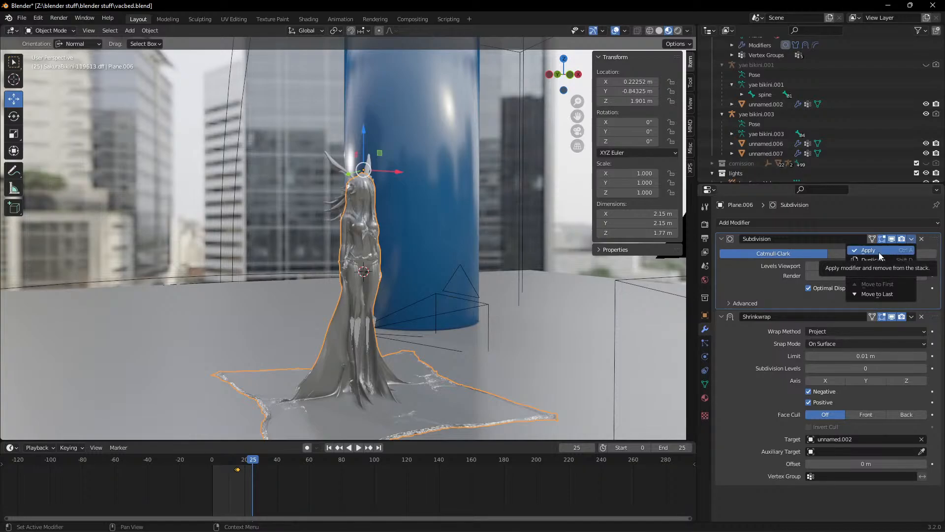
left_click(892, 239)
left_click(893, 316)
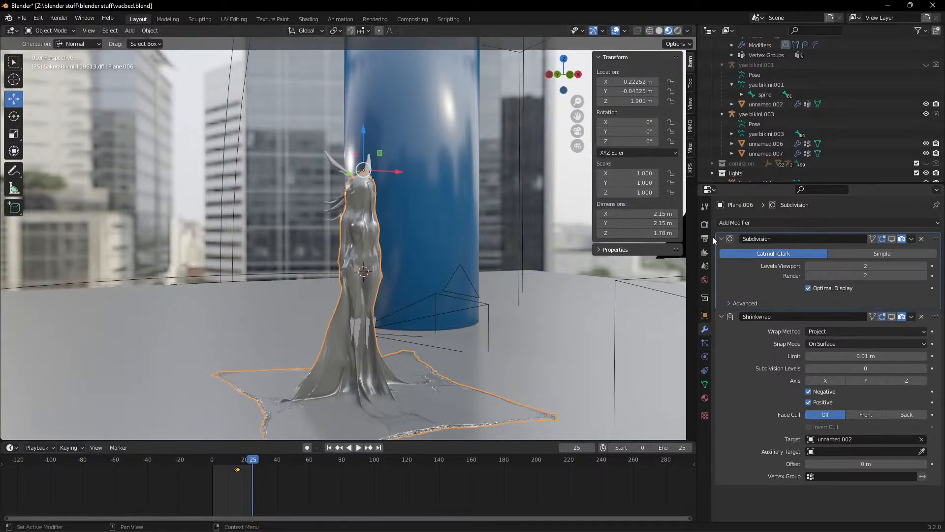
left_click(758, 105)
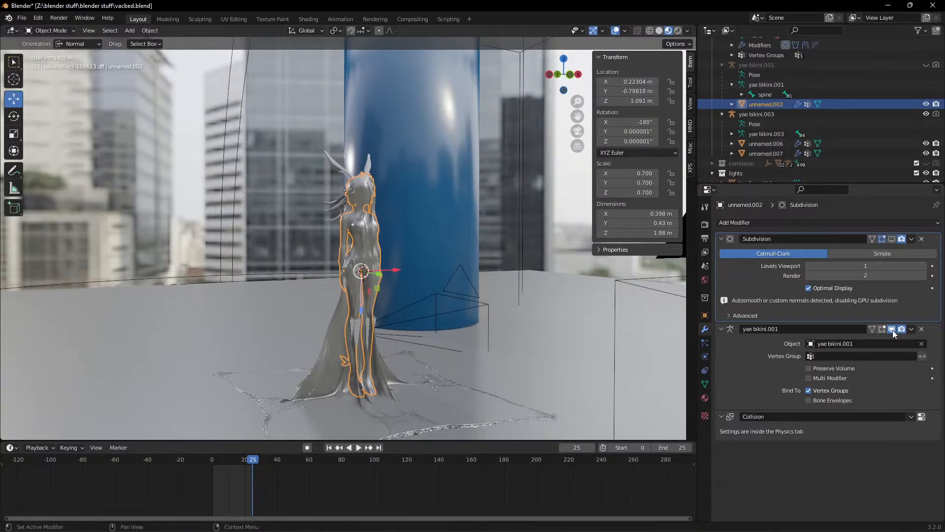
Hide the draped sheet Plane.006 in the viewport and inspect the uncovered figure mesh unnamed.002.
left_click(397, 389)
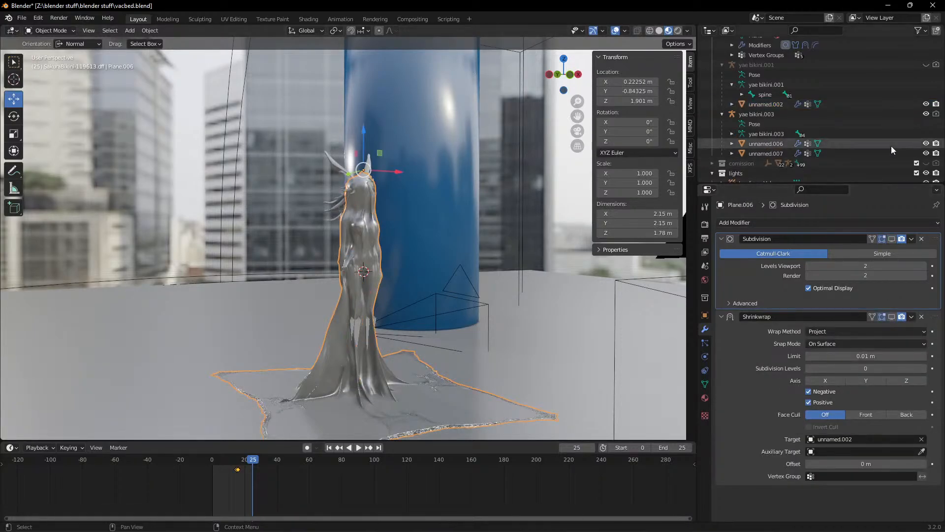
scroll(886, 143, "down", 5)
scroll(894, 154, "up", 10)
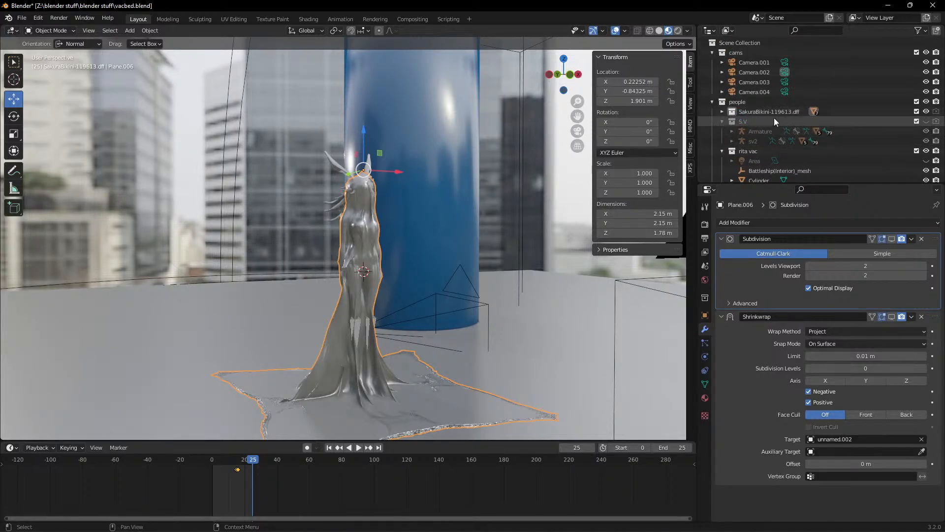
key("KP_Decimal")
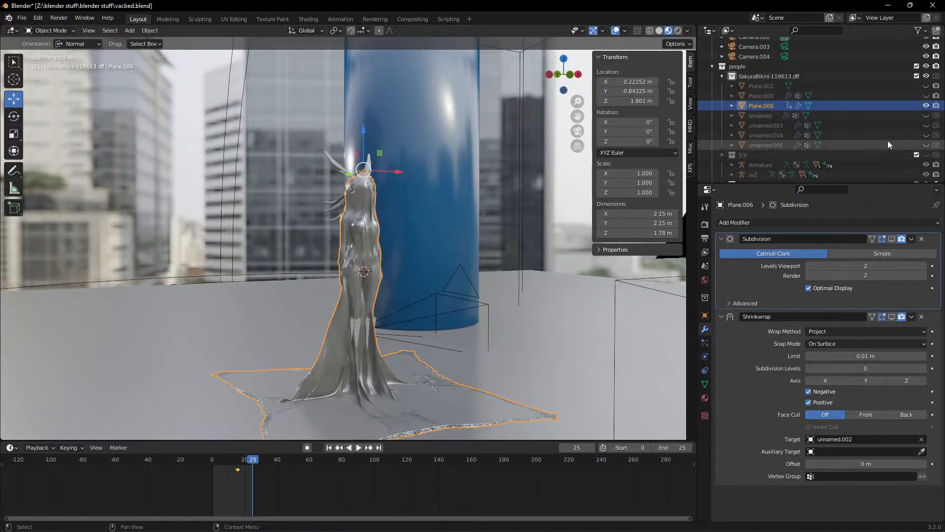
left_click(926, 86)
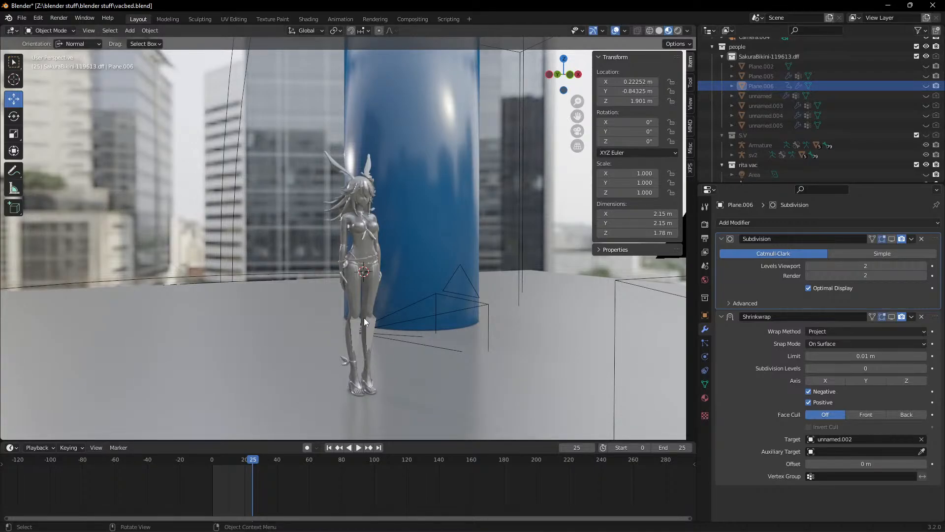
left_click(368, 243)
scroll(368, 242, "up", 1)
scroll(369, 243, "up", 1)
scroll(340, 232, "up", 2)
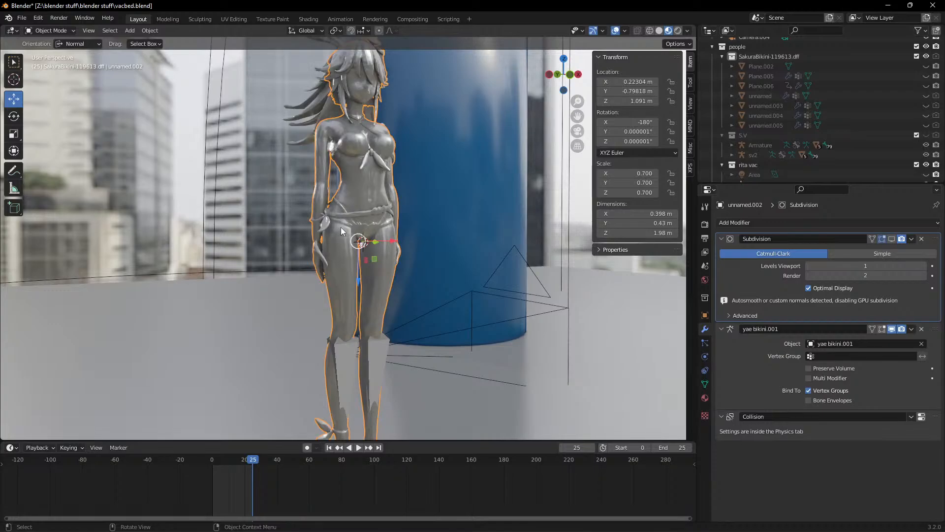
middle_click_drag(339, 231, 350, 240)
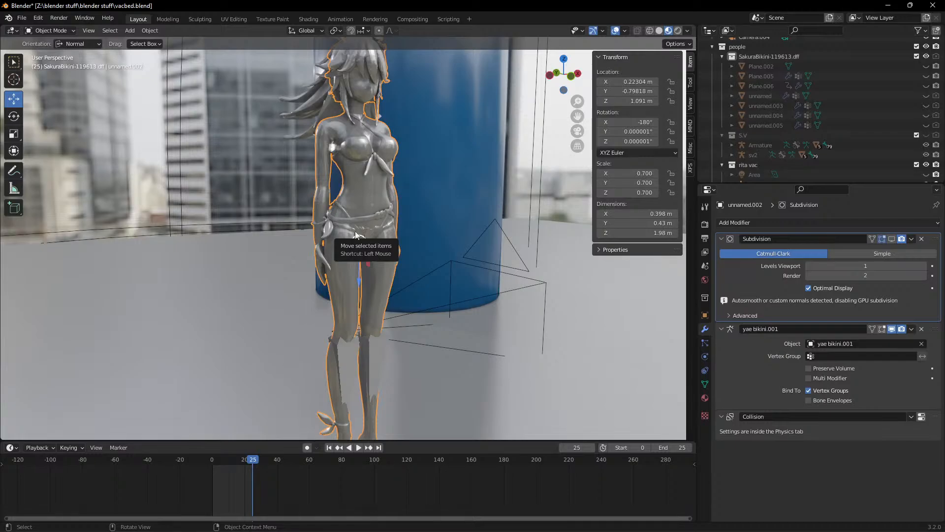
scroll(473, 171, "down", 4)
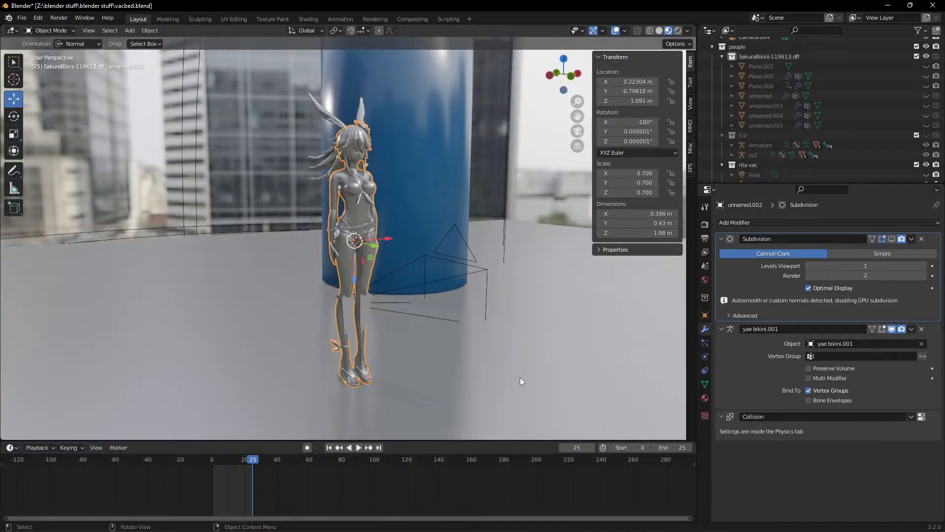
Add a 2 m mesh plane at the 3D cursor and raise it about 0.77 m along Z to the figure's head.
left_click(145, 30)
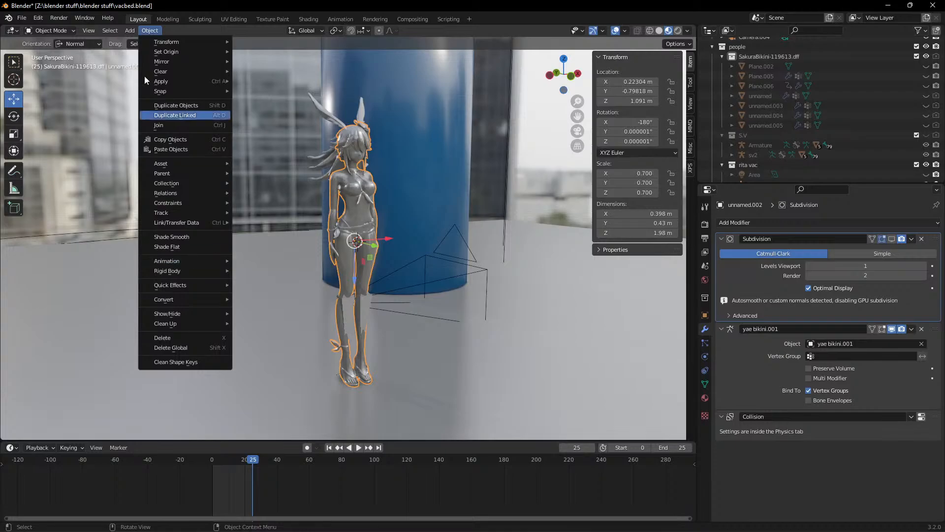
left_click(129, 30)
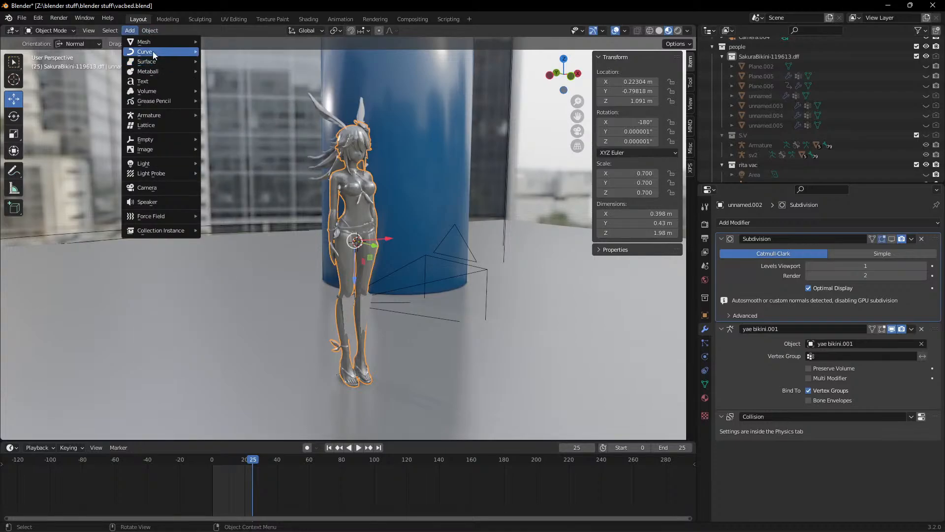
mouse_move(152, 43)
left_click(235, 46)
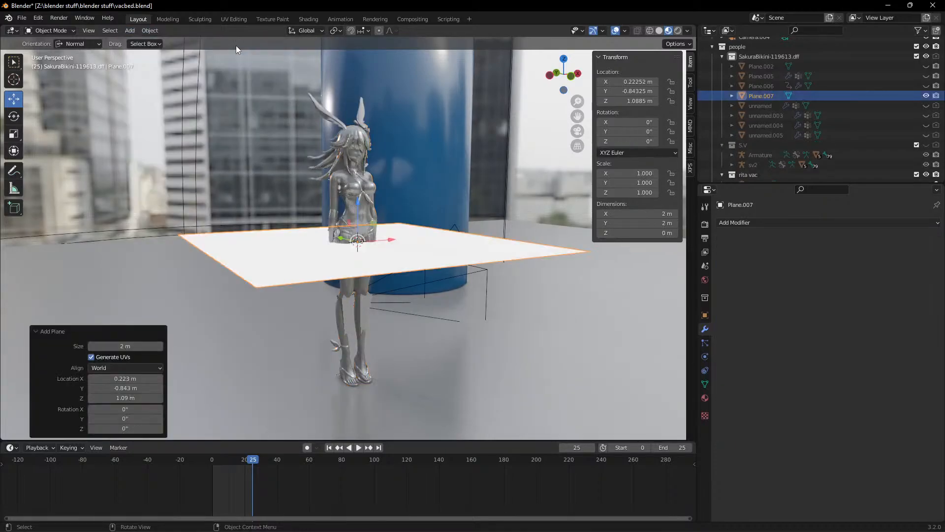
key("g")
key("z")
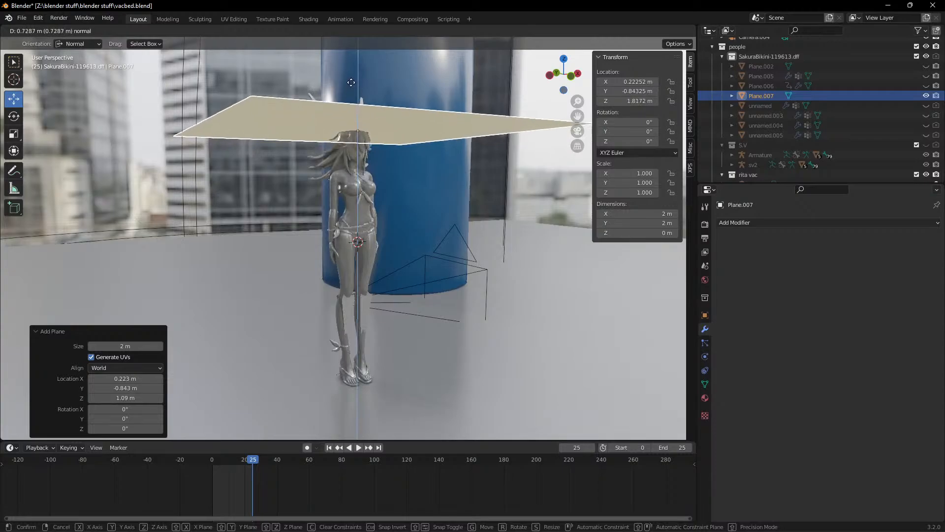
left_click(432, 120)
Scale the new plane up by about 1.72 and raise it about 0.02 m along Z above the figure's head.
middle_click_drag(432, 120, 408, 146)
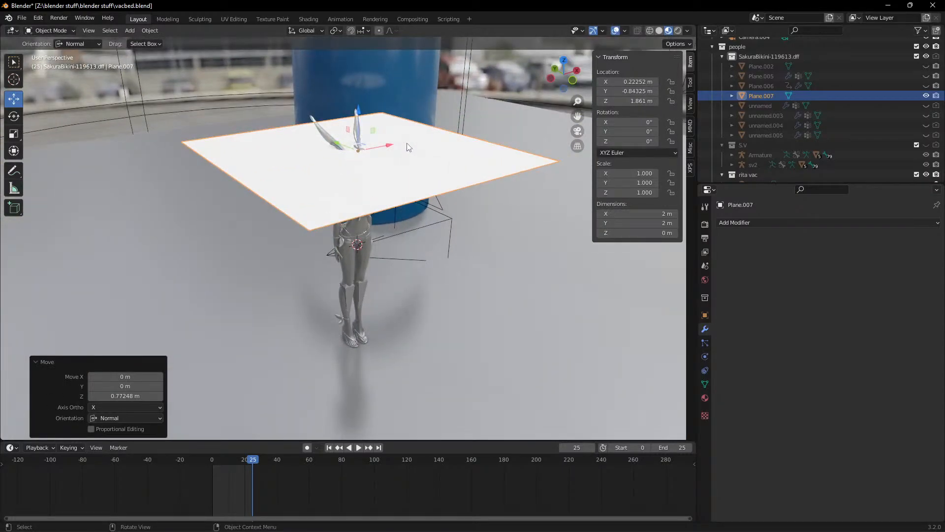
key("s")
left_click(419, 173)
middle_click_drag(396, 165, 317, 136)
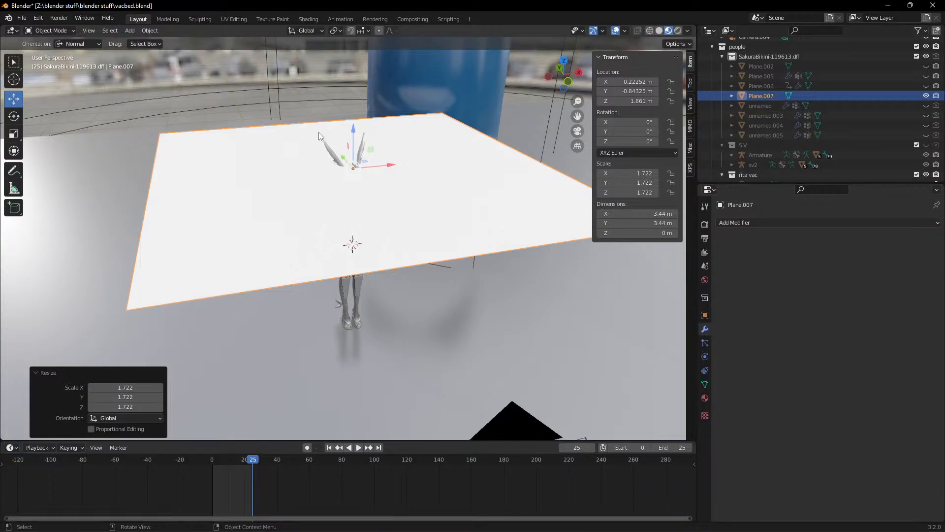
left_click_drag(353, 129, 353, 123)
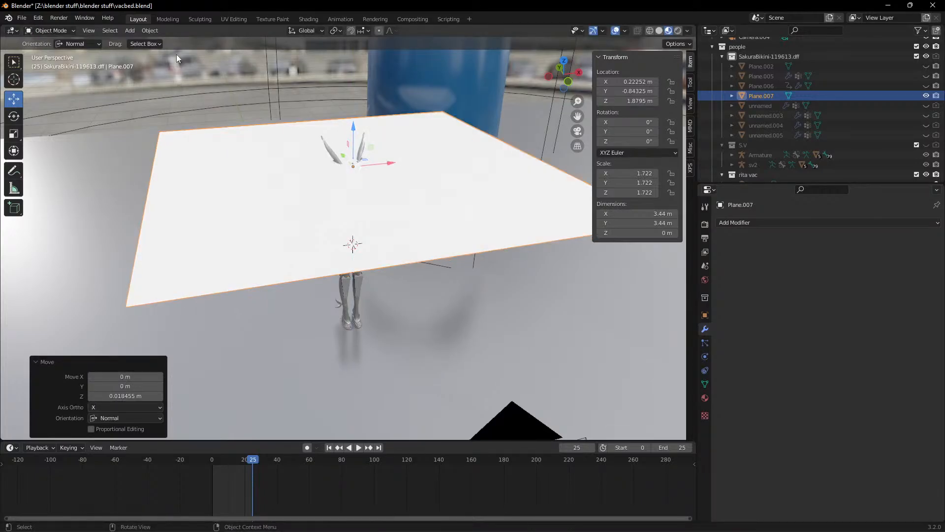
Enter Edit Mode on the new plane Plane.007 and subdivide it with 100 cuts.
left_click(48, 31)
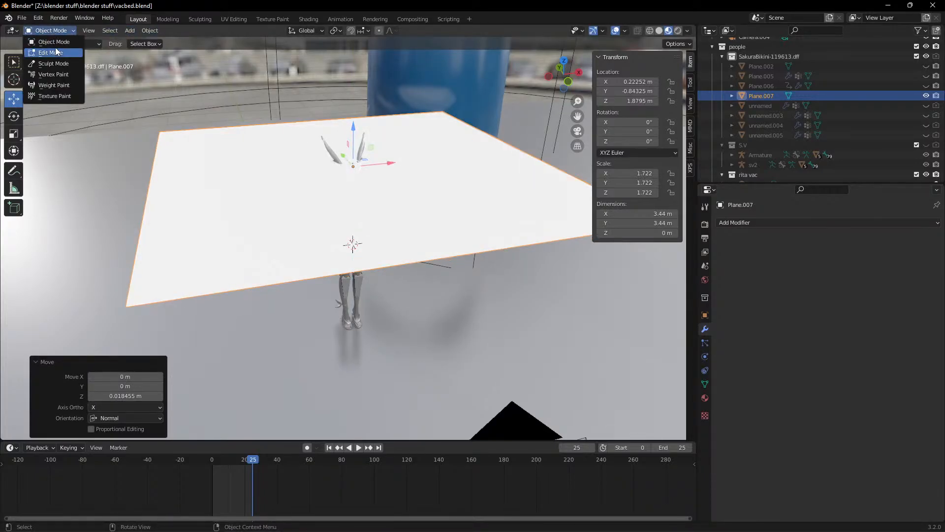
left_click(55, 51)
left_click(232, 31)
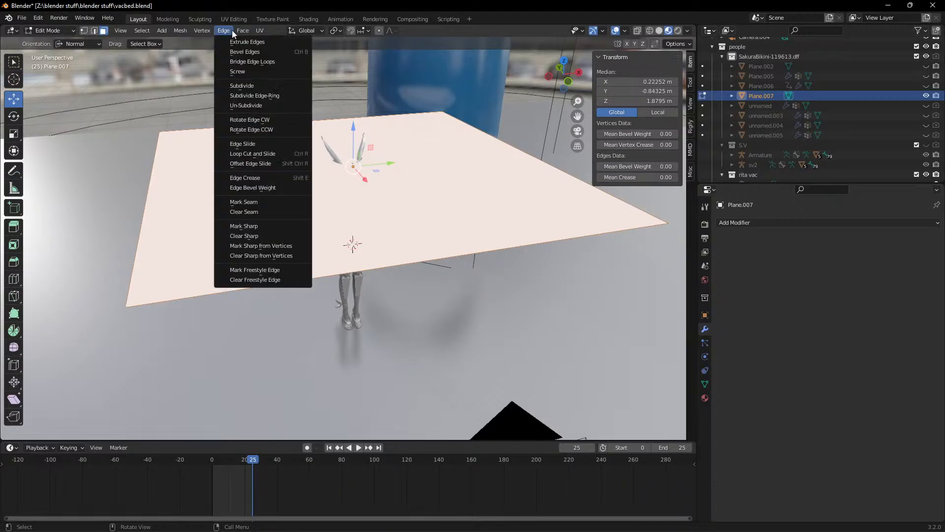
left_click(256, 82)
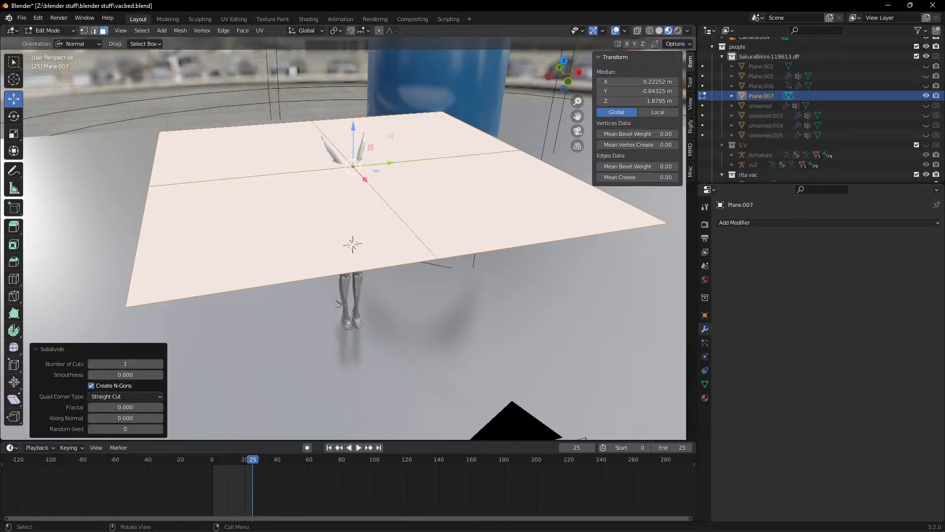
left_click(154, 362)
type("00")
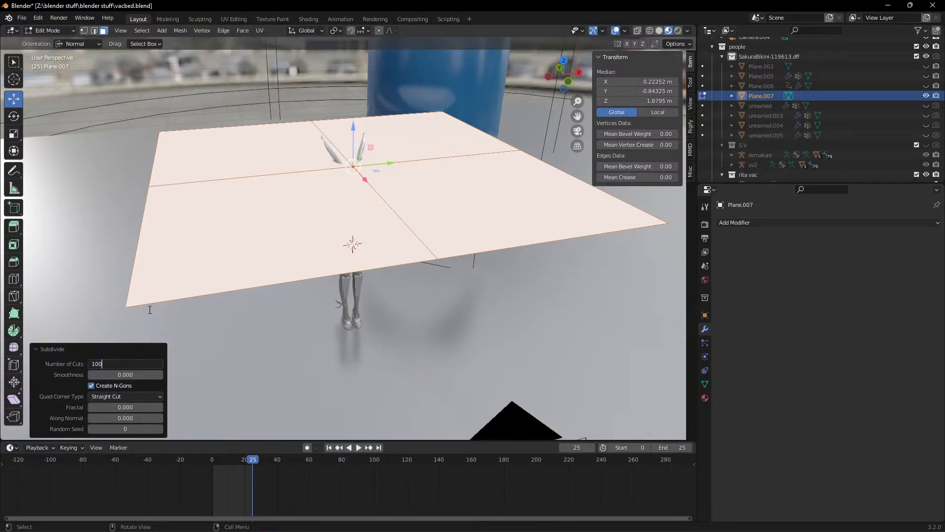
key("Return")
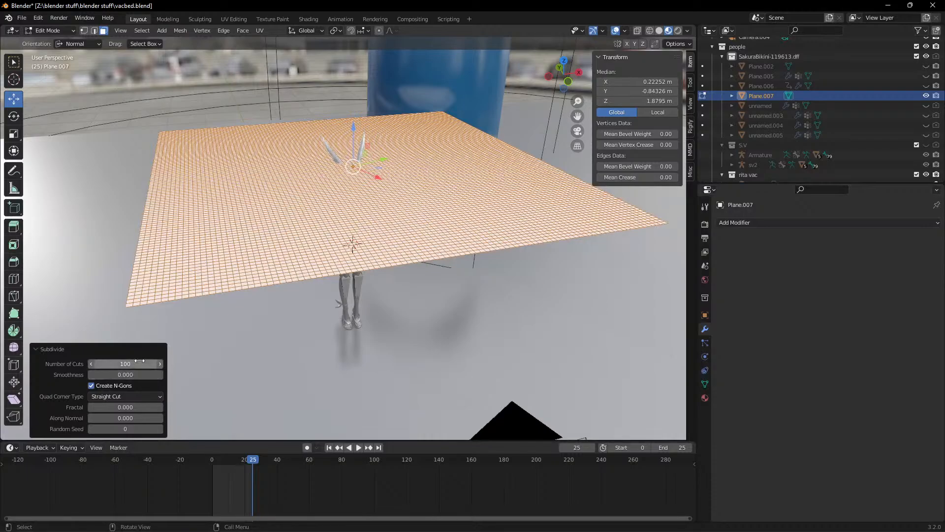
Subdivide the whole plane Plane.007 again with 2 cuts and return to Object Mode.
left_click(223, 31)
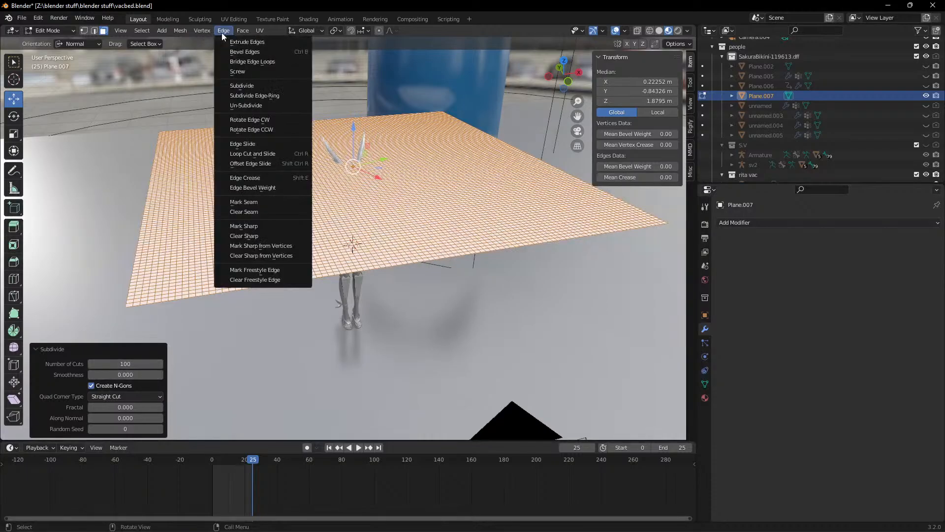
left_click(248, 86)
double_click(153, 363)
type("2")
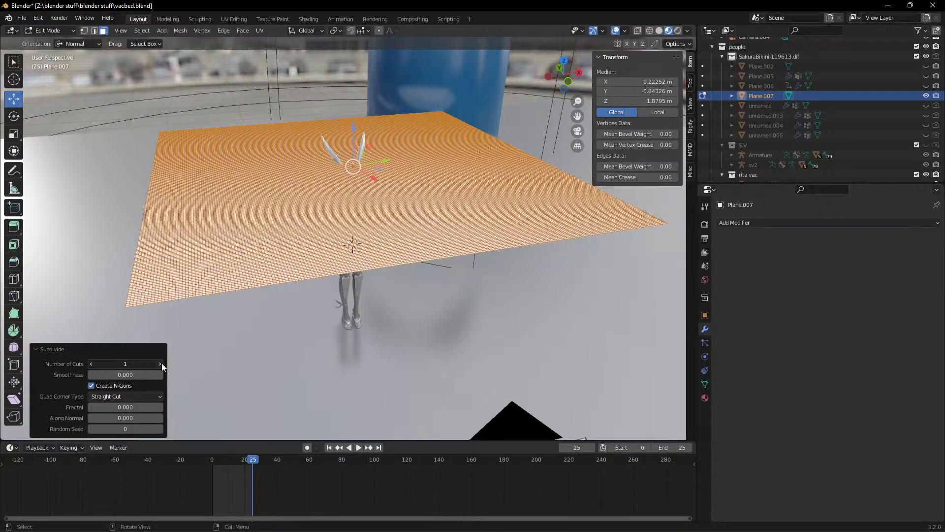
key("Return")
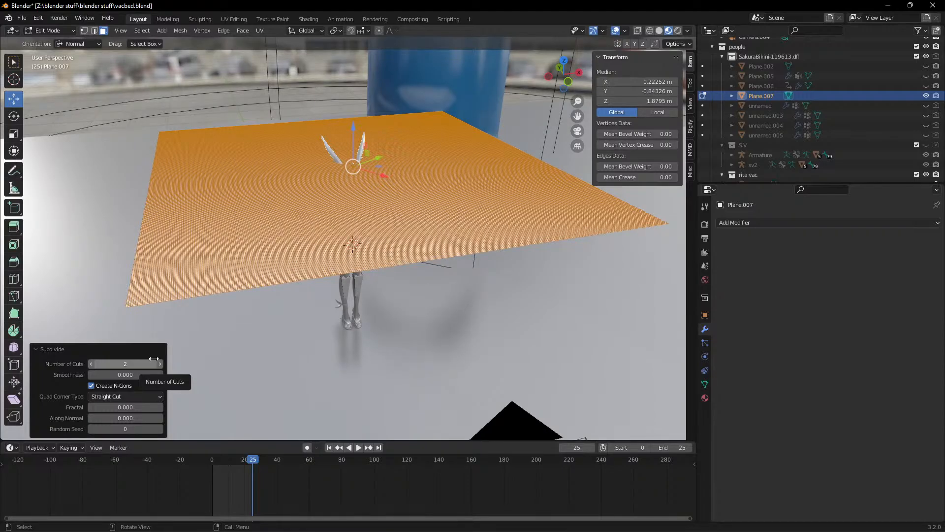
scroll(356, 268, "up", 3)
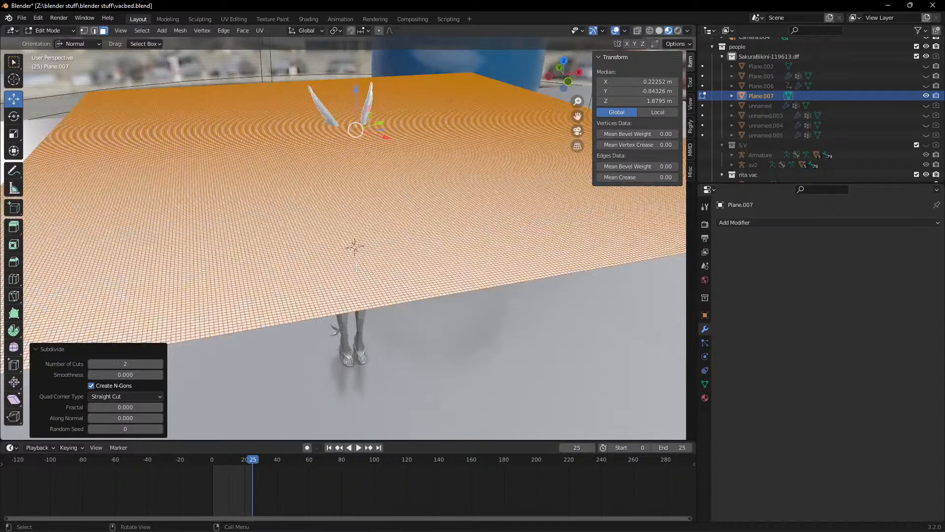
left_click(55, 31)
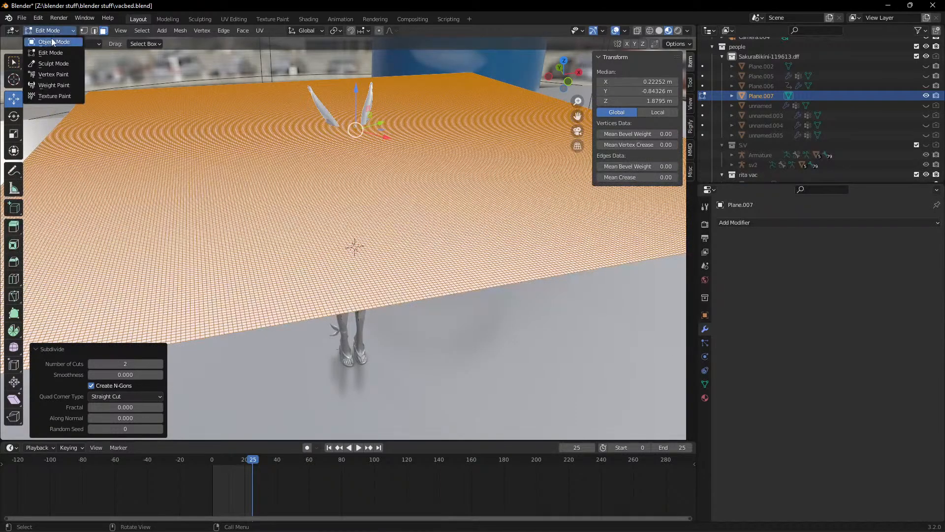
left_click(51, 39)
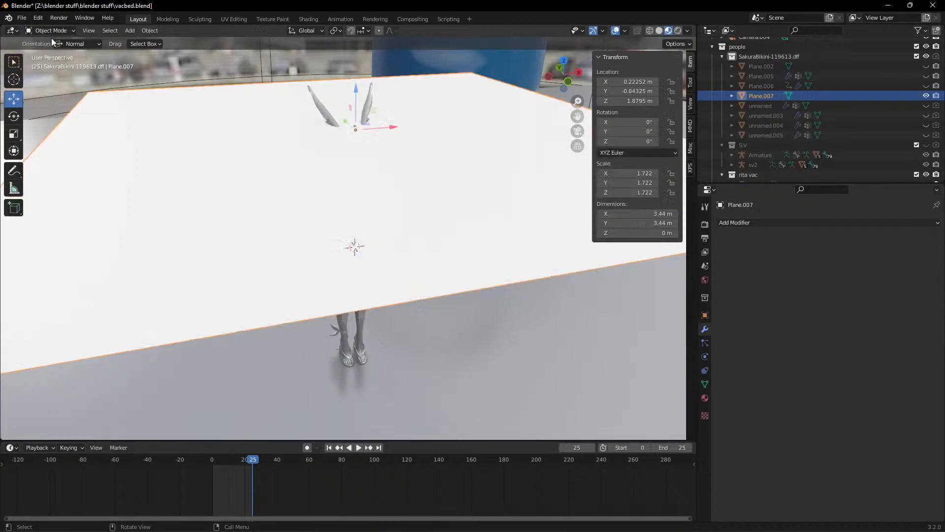
Go to frame 0 and add Cloth physics to Plane.007 with 35 quality steps.
key("shift+Left")
left_click(705, 356)
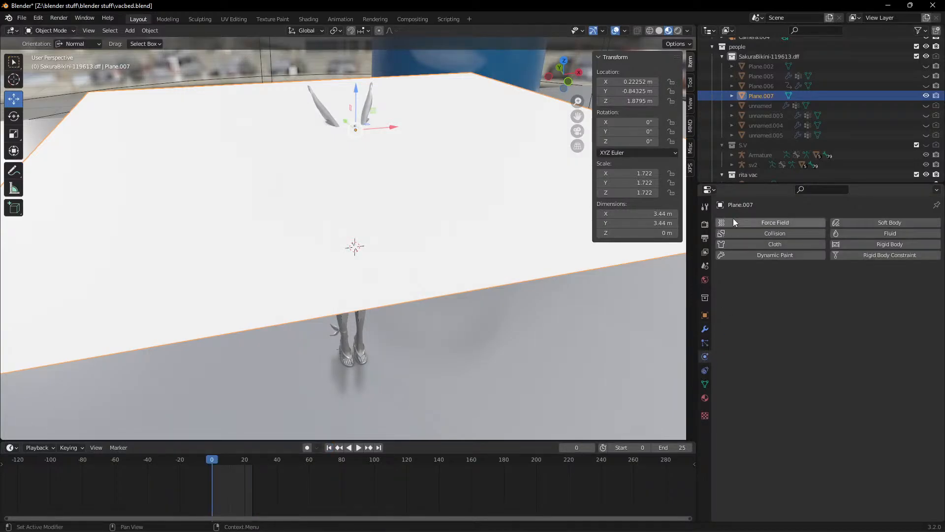
left_click(756, 244)
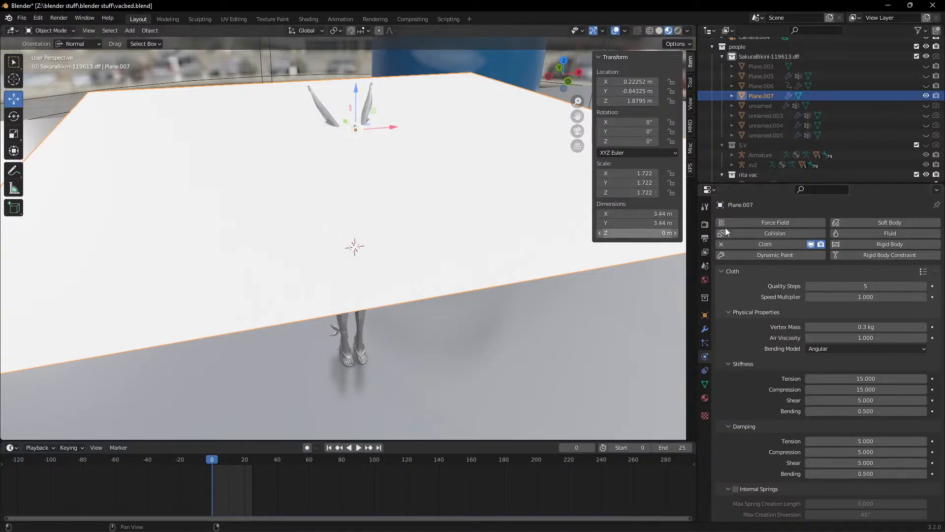
left_click(894, 287)
type("35")
key("Return")
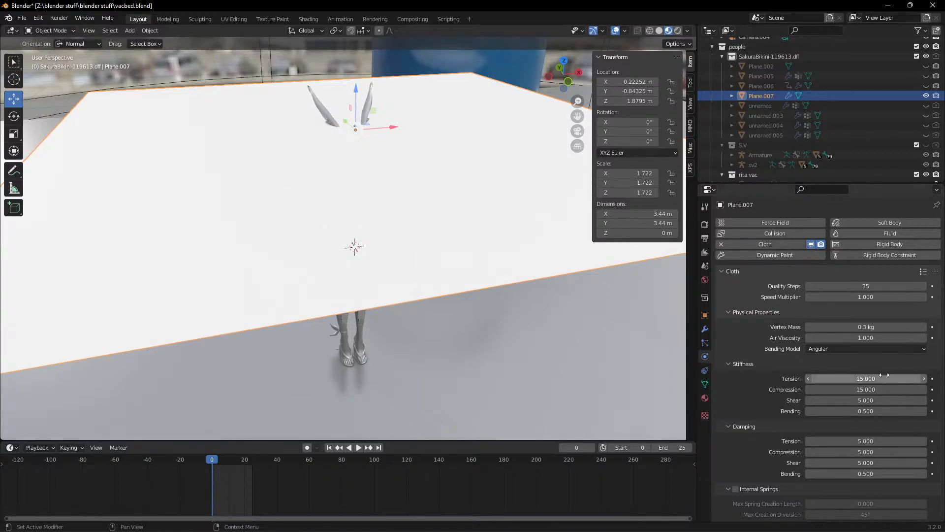
Set the cloth's tension and compression stiffness to 10 each.
scroll(867, 378, "down", 2)
left_click(867, 339)
type("10")
key("Tab")
type("10")
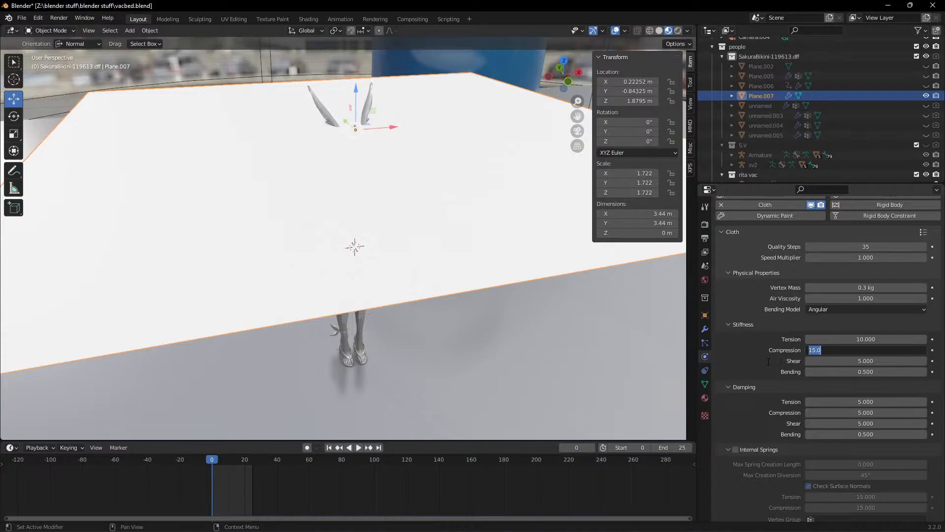
key("Return")
left_click(821, 362)
key("Return")
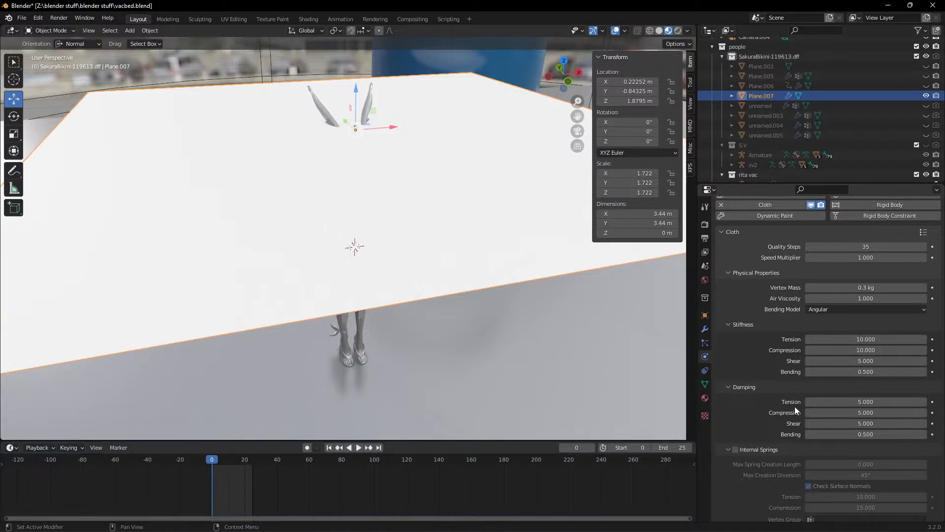
Enable pressure on the cloth with a pressure of -200 and a pressure scale of 200.
scroll(749, 356, "down", 2)
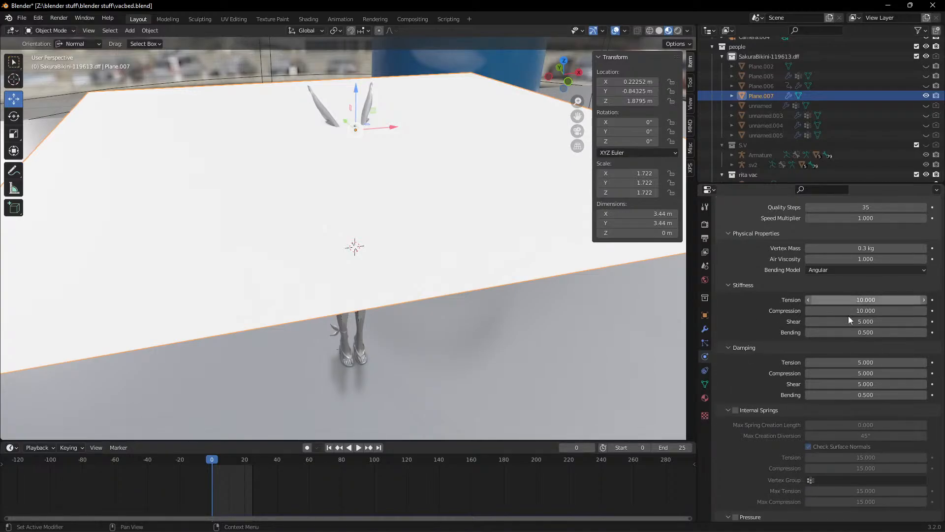
scroll(770, 386, "down", 2)
scroll(770, 385, "down", 4)
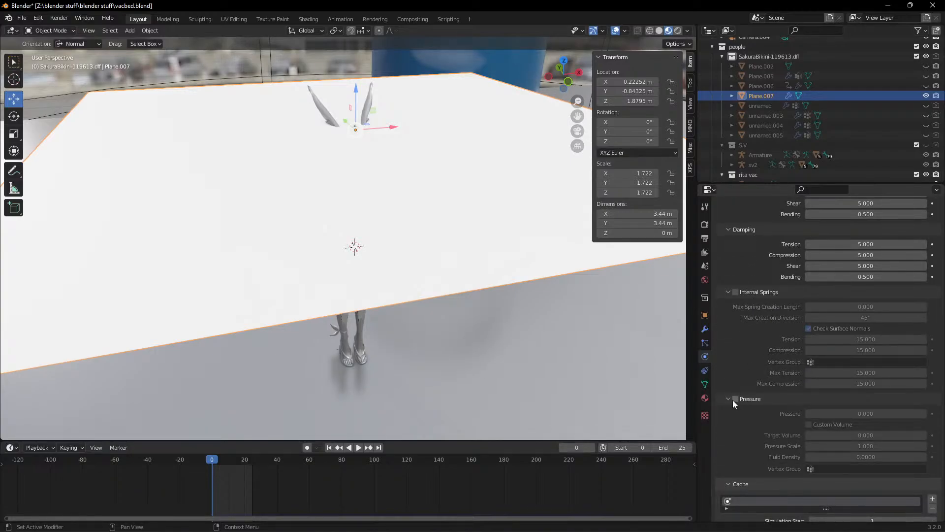
left_click(736, 398)
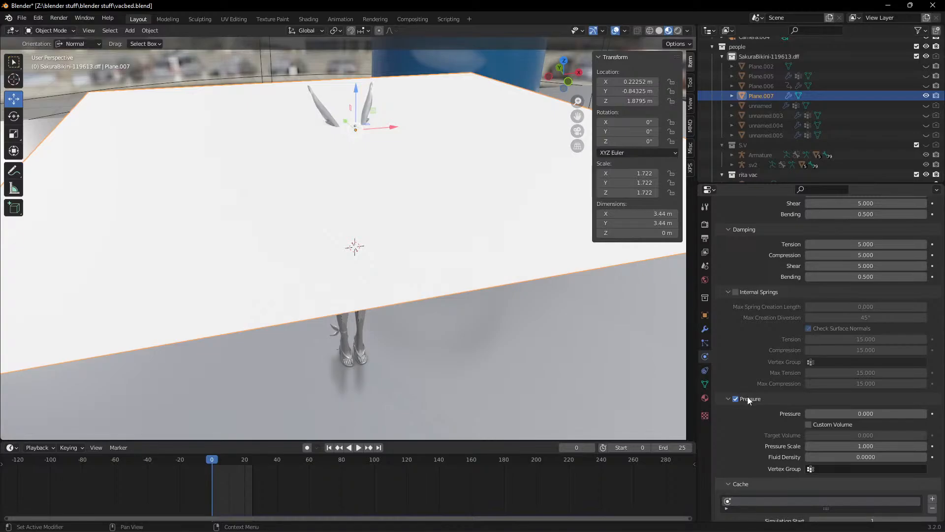
scroll(753, 403, "down", 3)
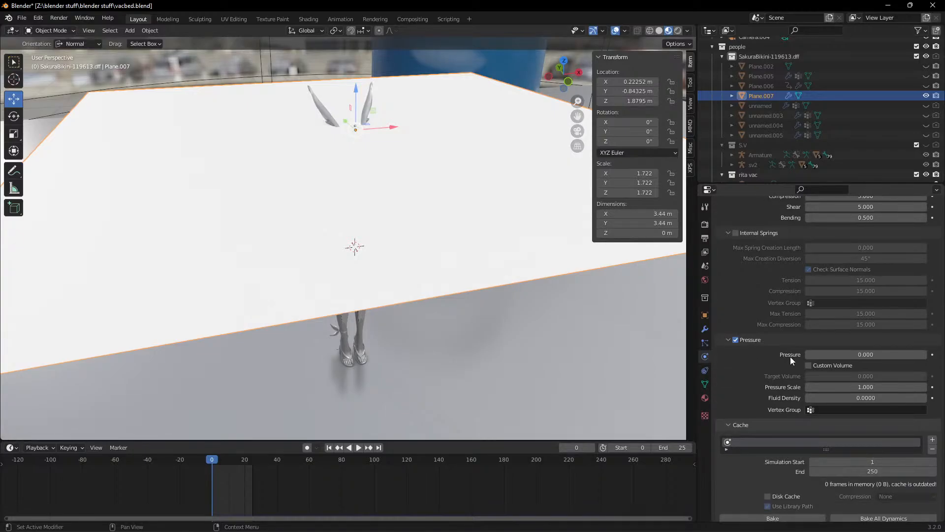
left_click(870, 355)
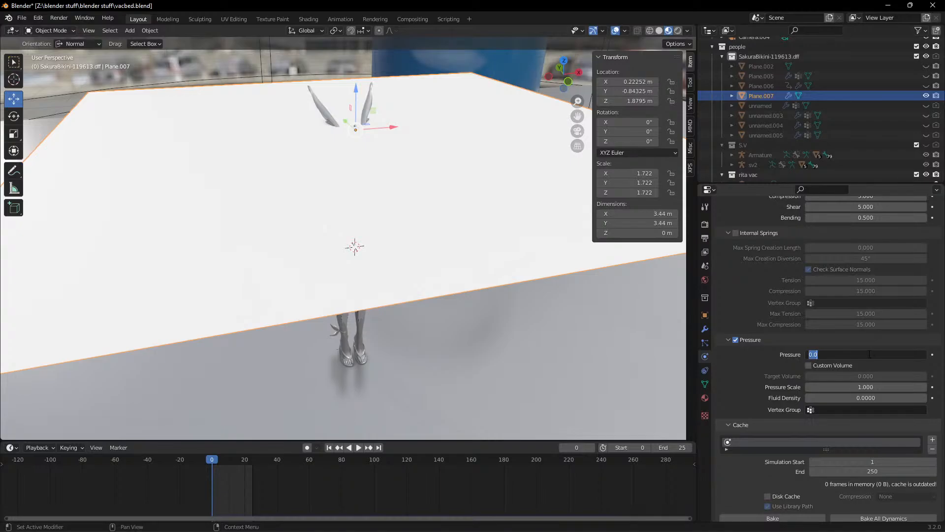
type("-22")
key("BackSpace")
type("00")
key("Return")
left_click(860, 387)
type("200")
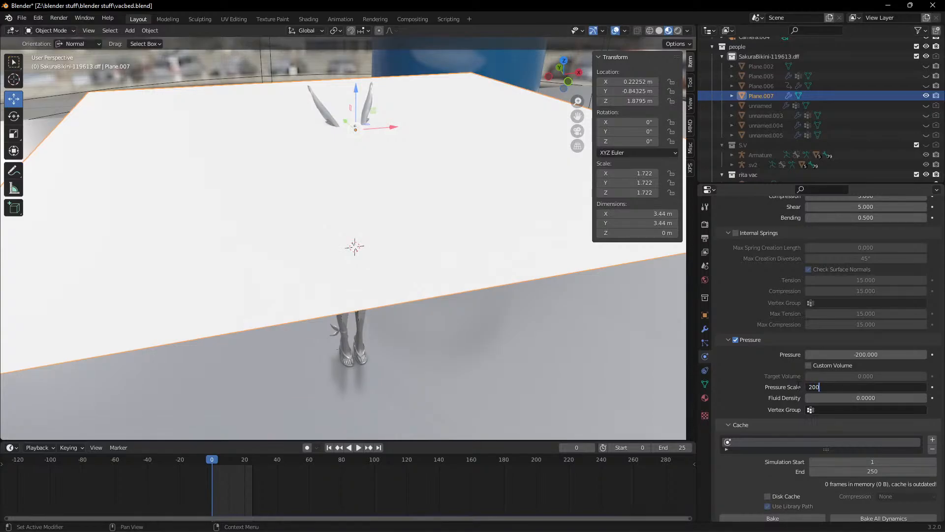
key("Return")
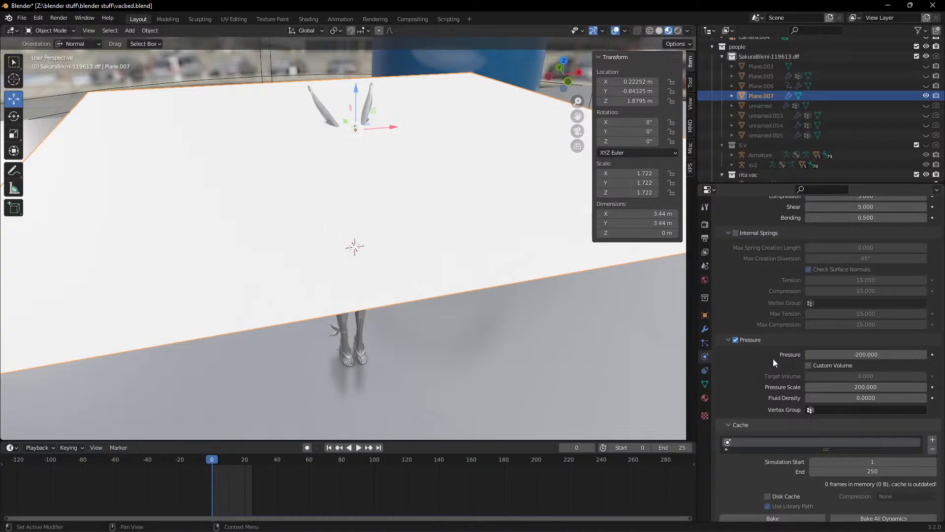
Set the cloth simulation's speed multiplier to 0.1.
scroll(773, 359, "down", 2)
scroll(788, 345, "up", 12)
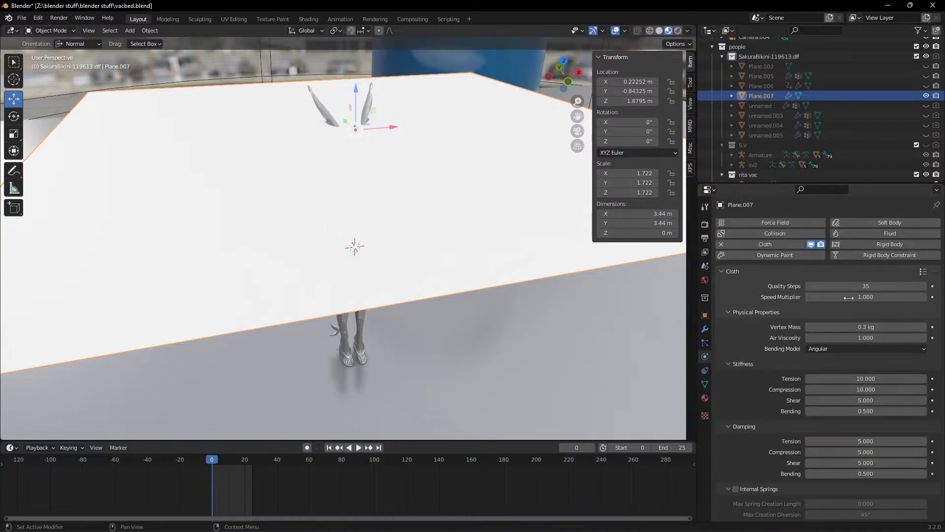
left_click(867, 297)
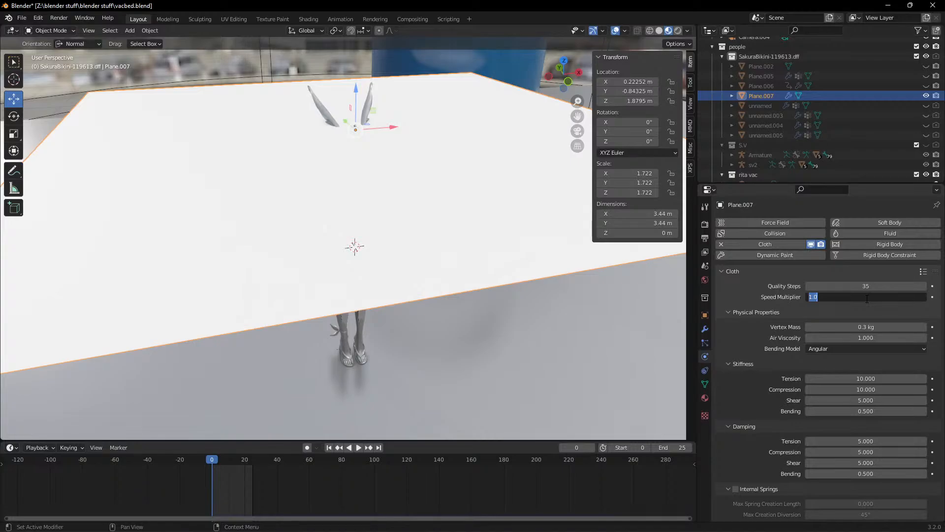
type("0.1")
key("Return")
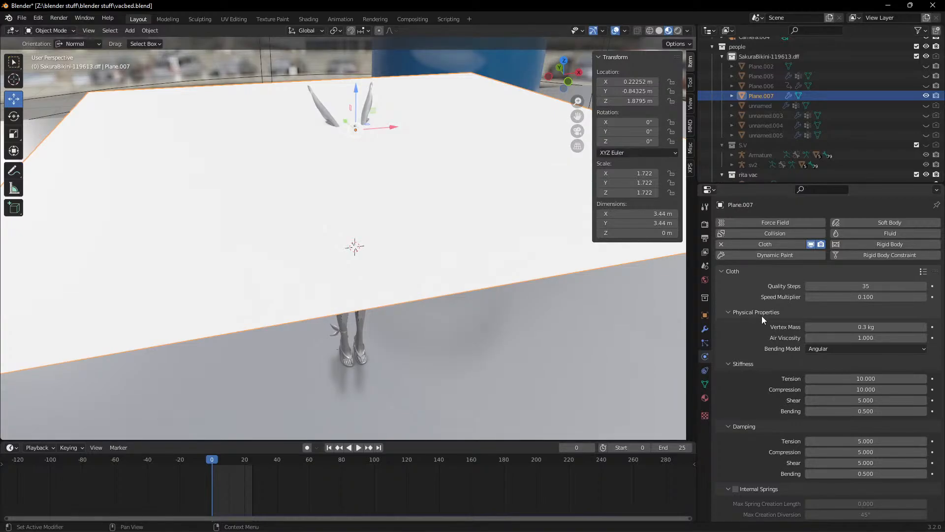
Turn on the disk cache for the cloth and set its object collision distance to 0.001 m.
scroll(761, 315, "down", 6)
scroll(761, 325, "down", 15)
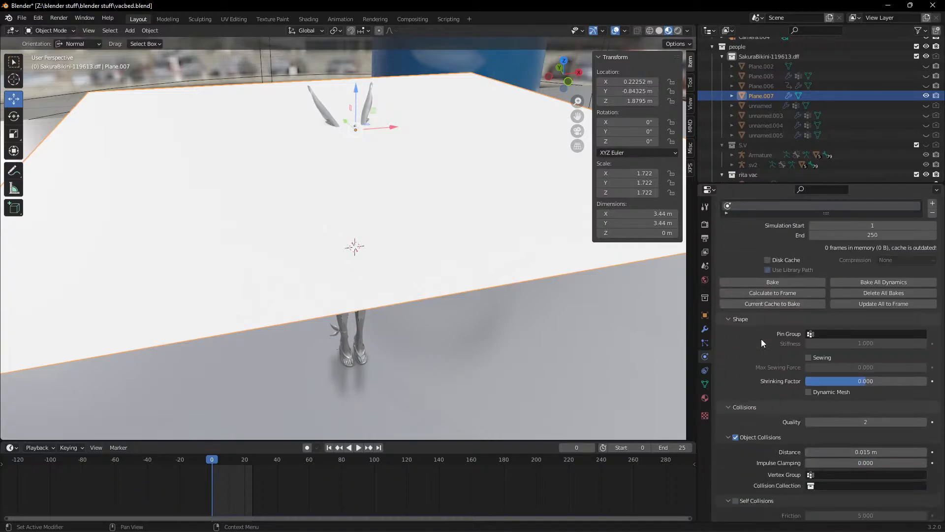
left_click(767, 260)
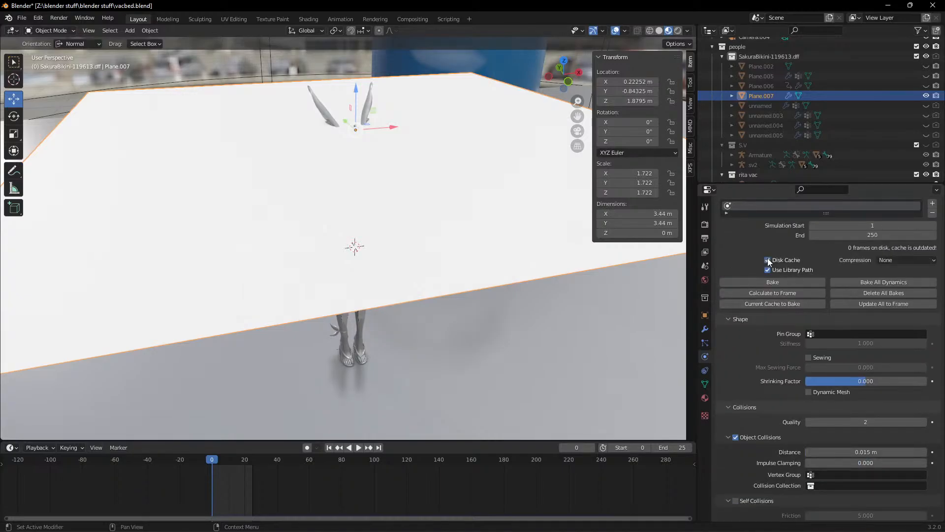
scroll(768, 370, "down", 5)
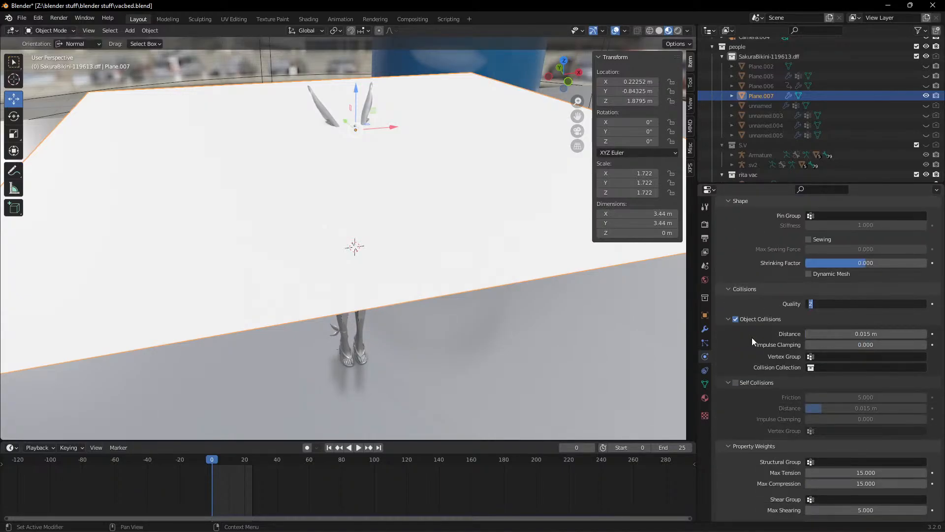
left_click(856, 331)
type("0.001")
key("Return")
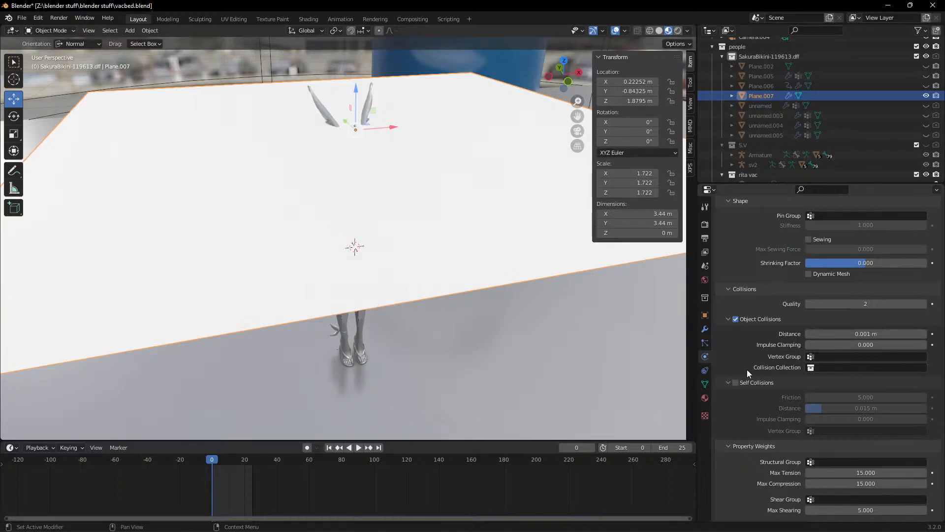
Enable the cloth's self collisions with a distance of 0.001 m and set its gravity field weight to 0.
left_click(736, 382)
scroll(762, 368, "down", 3)
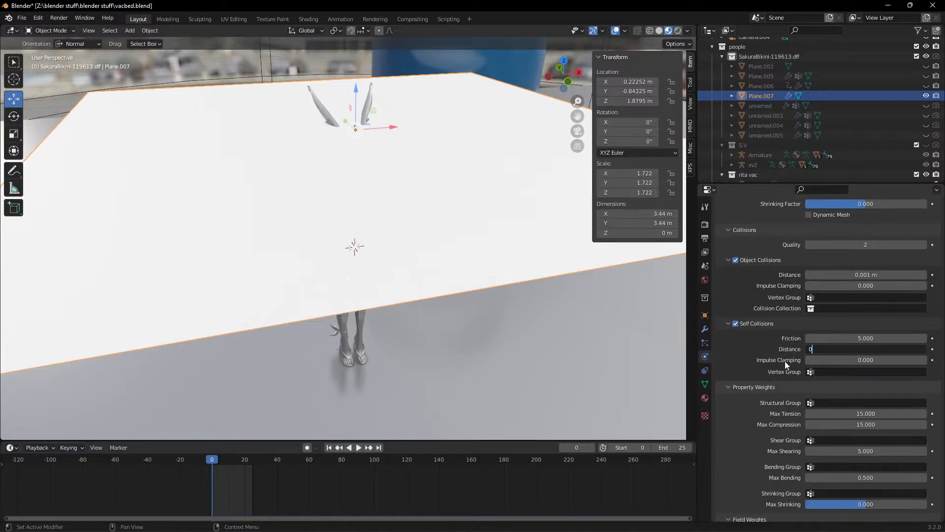
scroll(787, 357, "down", 9)
left_click(818, 360)
type("0")
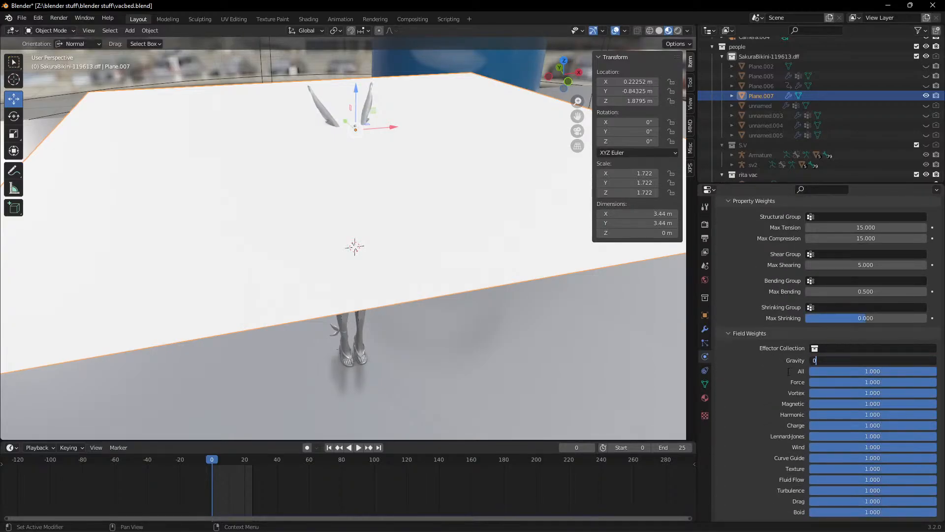
key("Return")
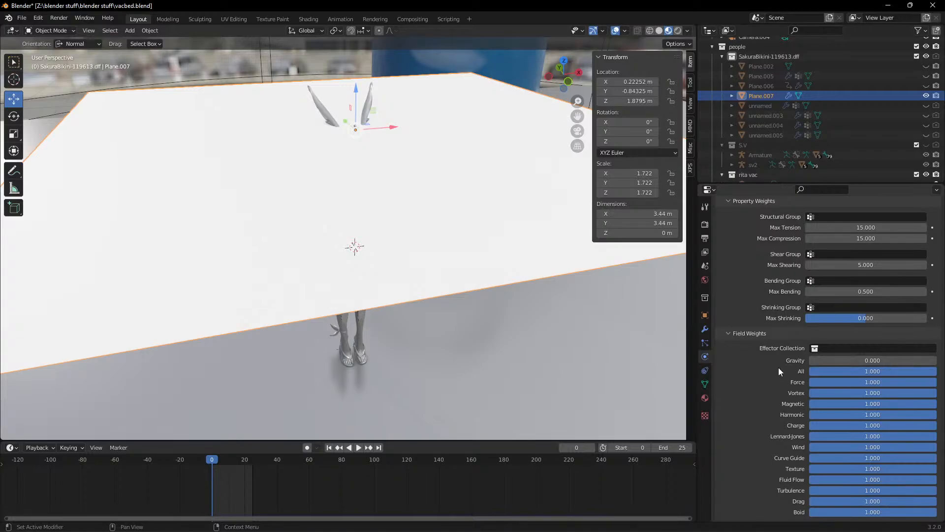
Review Plane.007's cloth settings for collisions, cache, stiffness and pressure, and check the plane's placement above the figure.
scroll(783, 391, "up", 15)
scroll(786, 392, "up", 1)
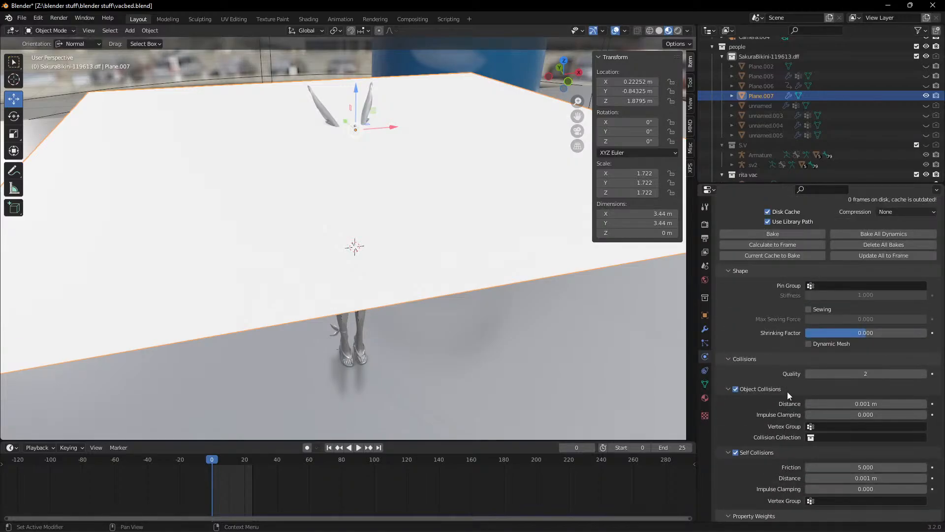
scroll(783, 394, "up", 20)
scroll(782, 397, "up", 5)
scroll(782, 397, "down", 5)
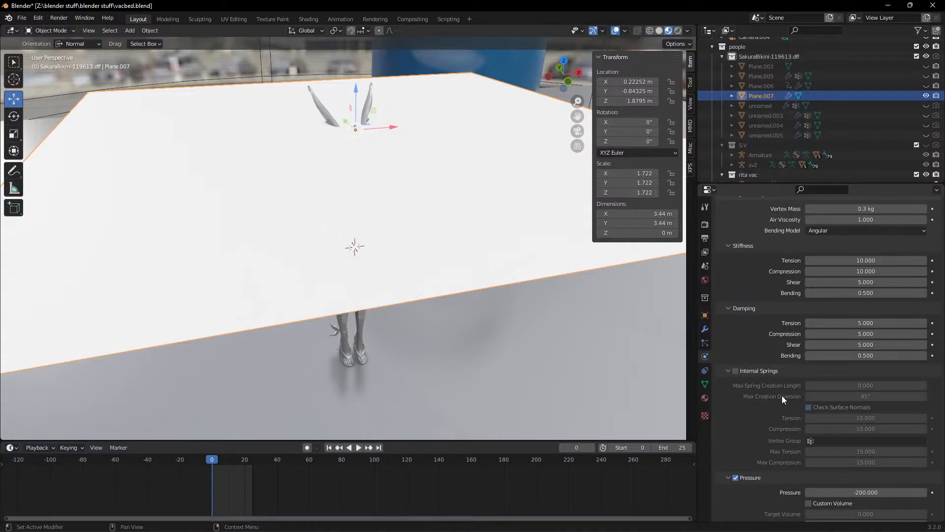
scroll(465, 213, "down", 4)
scroll(466, 208, "up", 3)
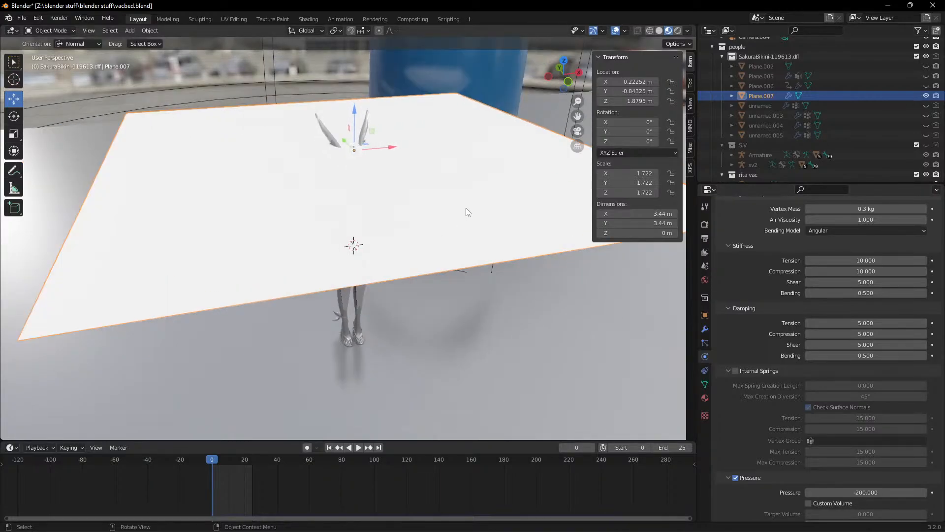
middle_click_drag(466, 208, 486, 202)
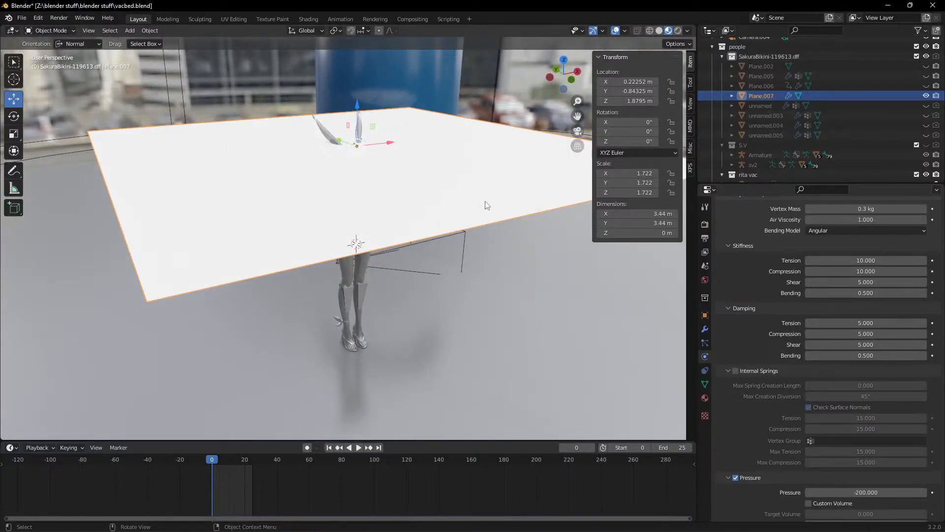
left_click(705, 329)
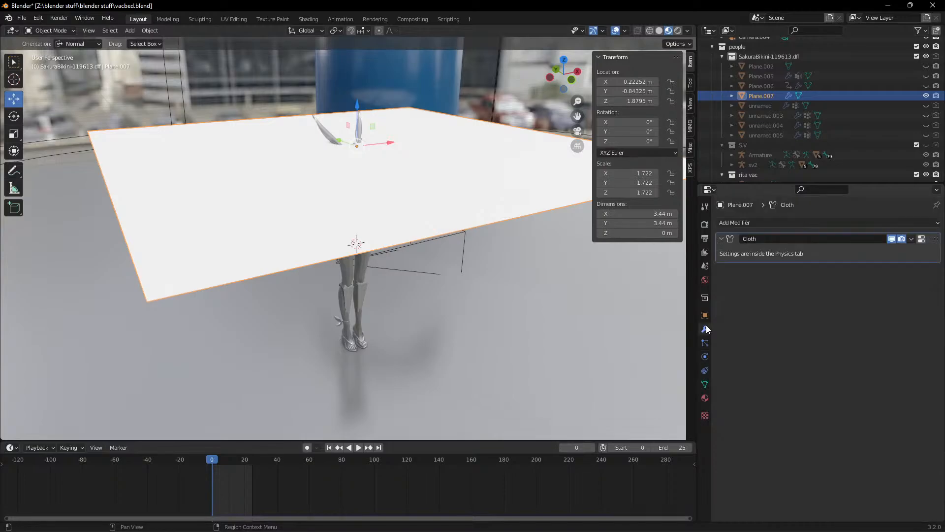
left_click(758, 221)
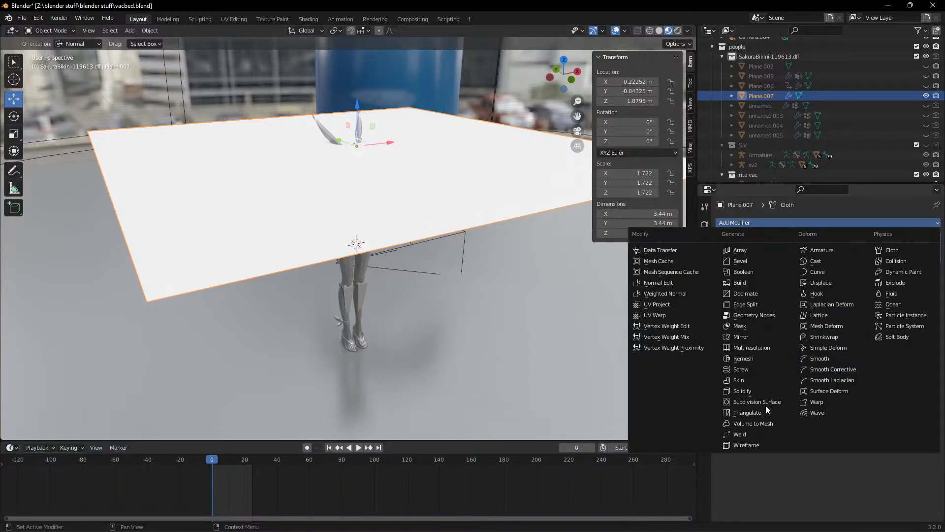
left_click(782, 491)
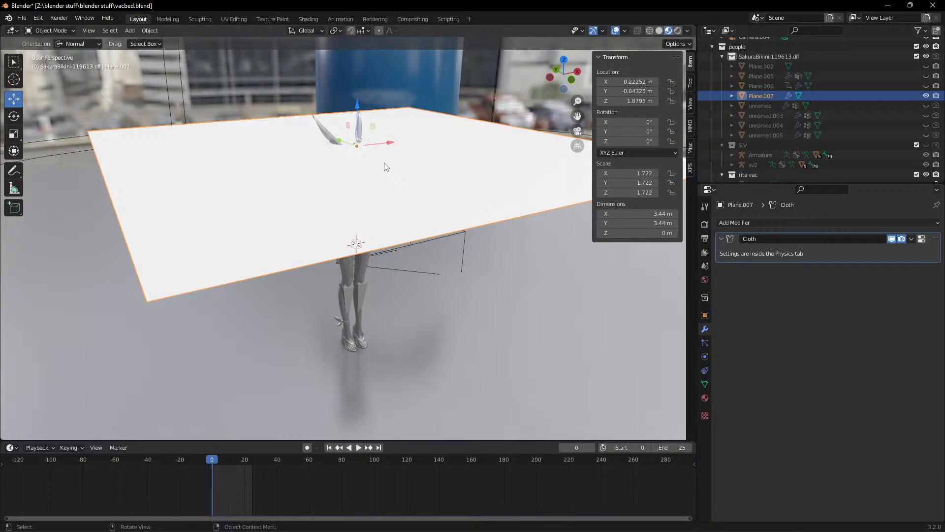
Advance Plane.007's cloth simulation to frame 4, then step back to frame 3.
middle_click_drag(363, 163, 340, 169)
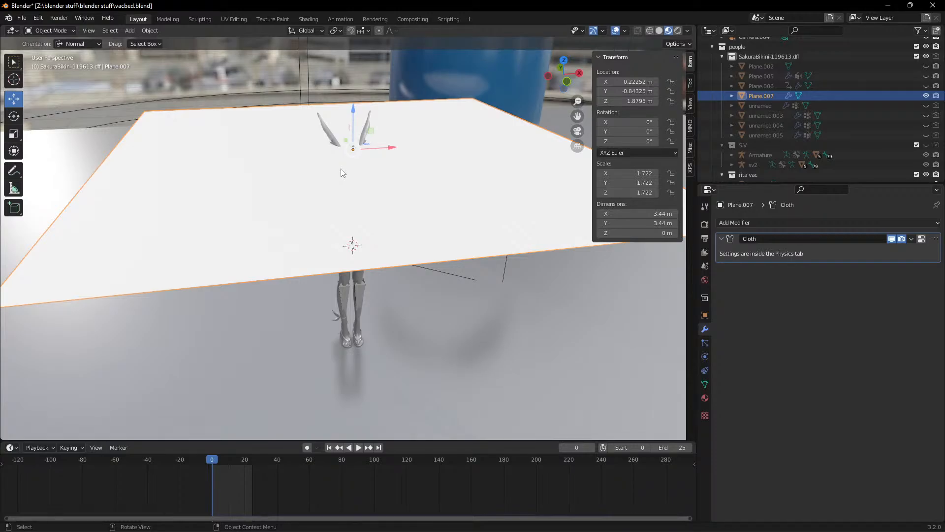
key("Right")
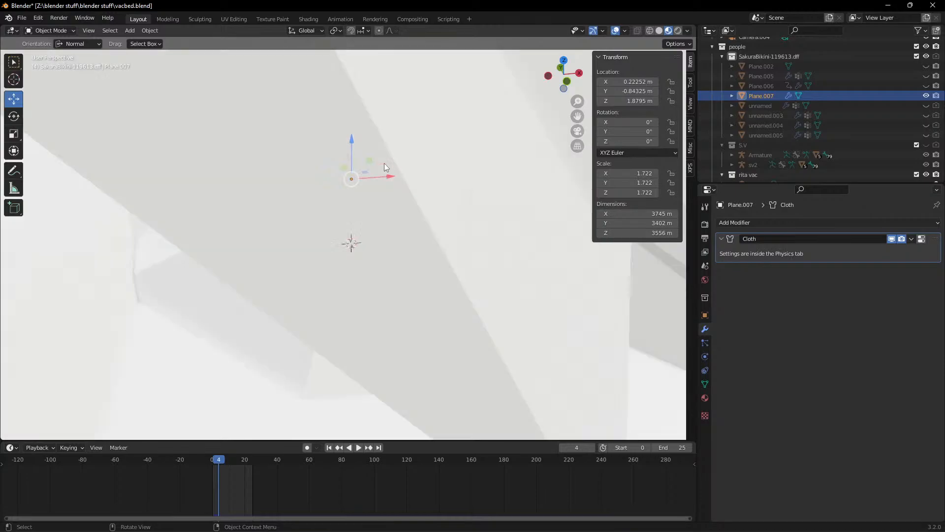
scroll(385, 167, "down", 3)
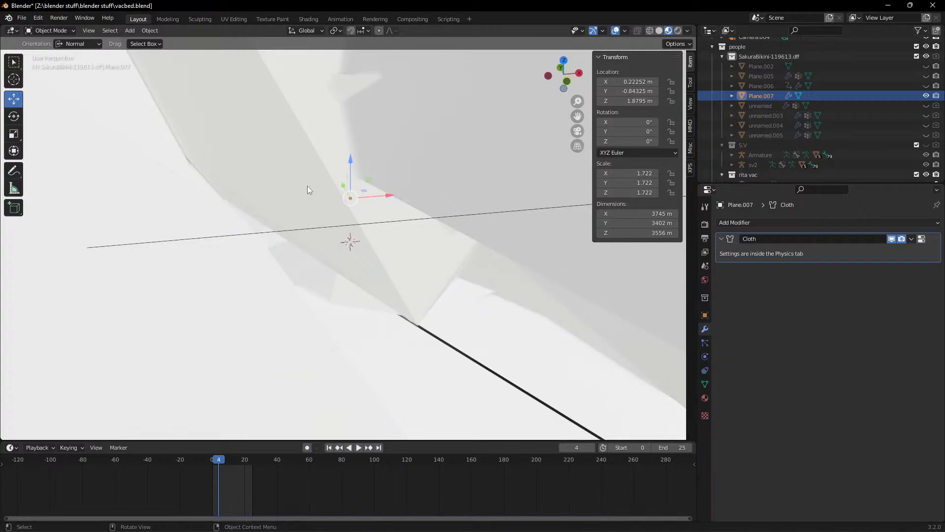
key("Left")
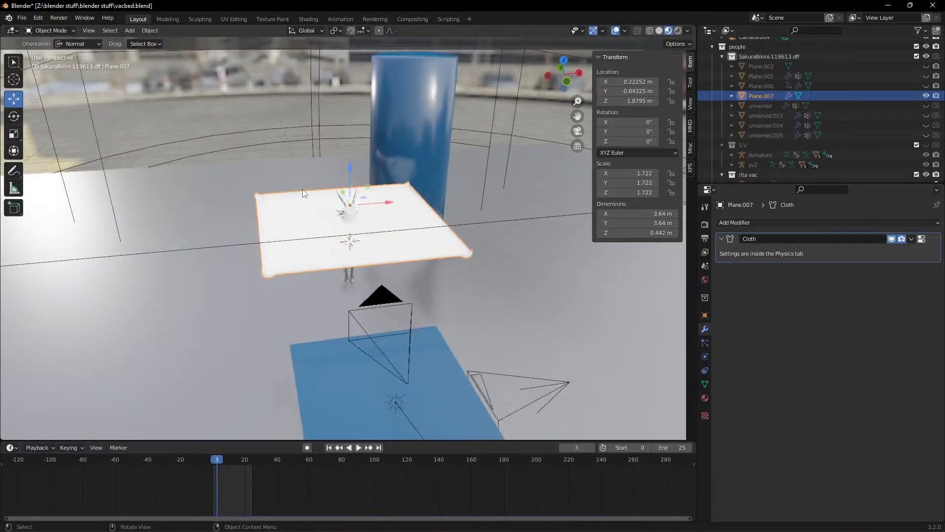
Examine the simulated sheet at frame 3 around the figure's head and along its corners from several angles.
scroll(292, 202, "up", 3)
middle_click_drag(293, 204, 345, 187)
scroll(347, 173, "up", 2)
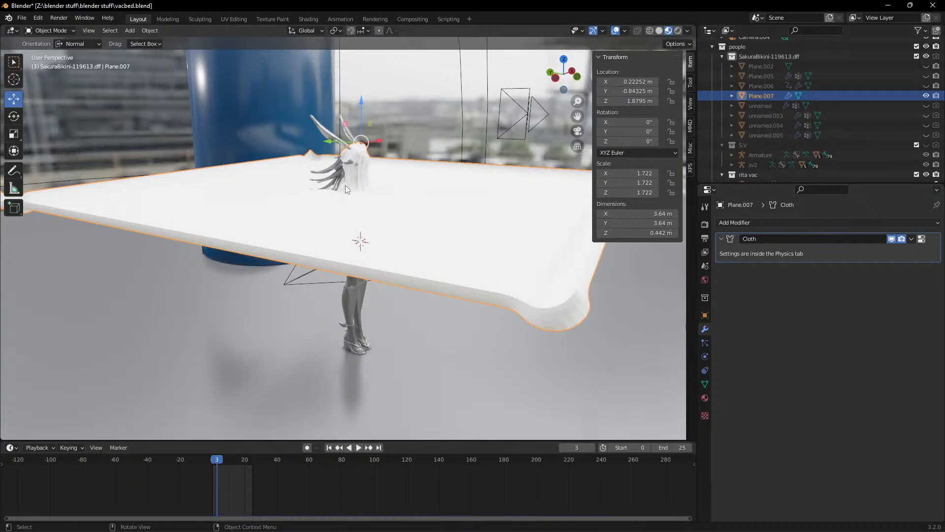
scroll(345, 186, "down", 3)
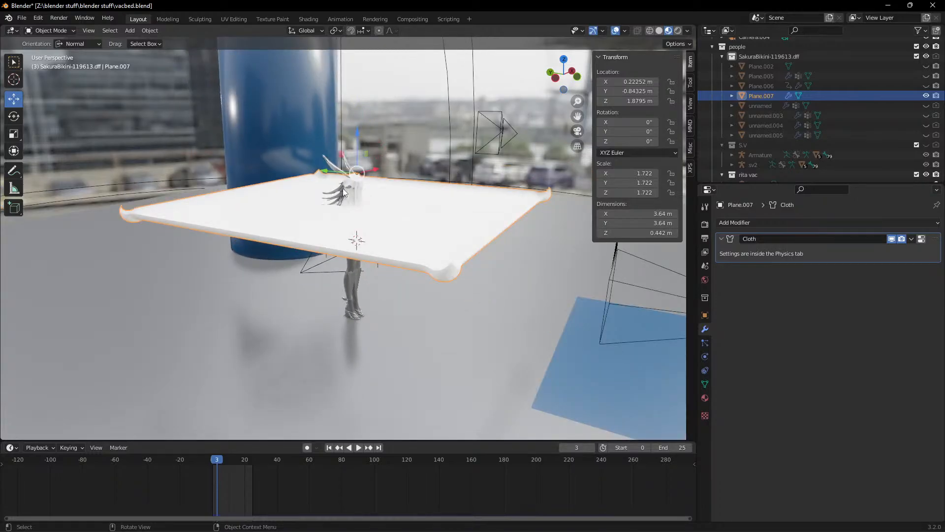
scroll(399, 164, "up", 3)
middle_click_drag(434, 173, 366, 185)
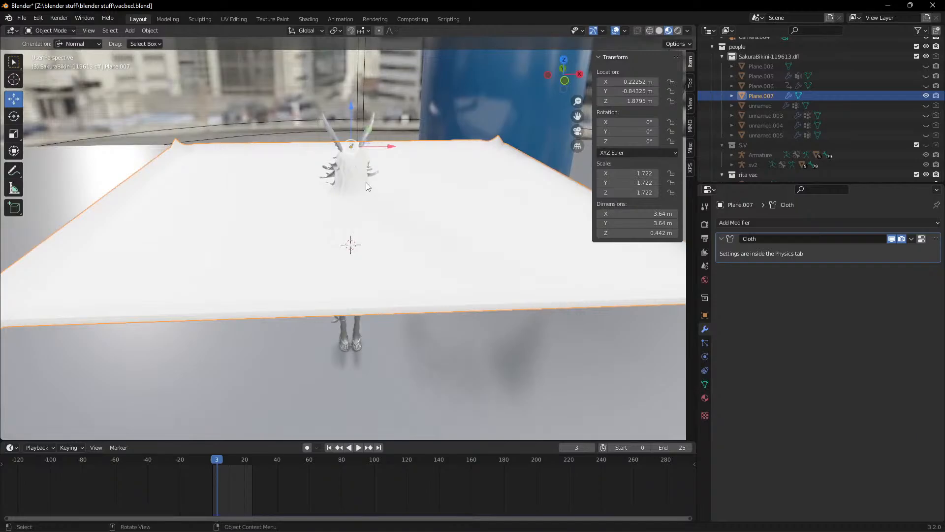
scroll(366, 183, "up", 2)
scroll(357, 197, "down", 2)
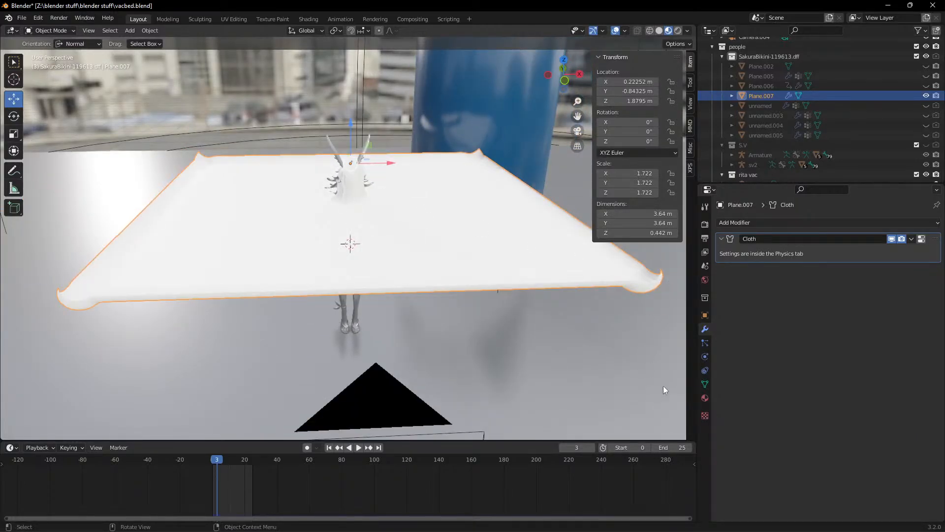
Review Plane.007's pressure, cache and modifier settings, and inspect the sheet's corner and its fit over the figure's head.
left_click(705, 356)
scroll(782, 334, "down", 4)
scroll(782, 332, "down", 10)
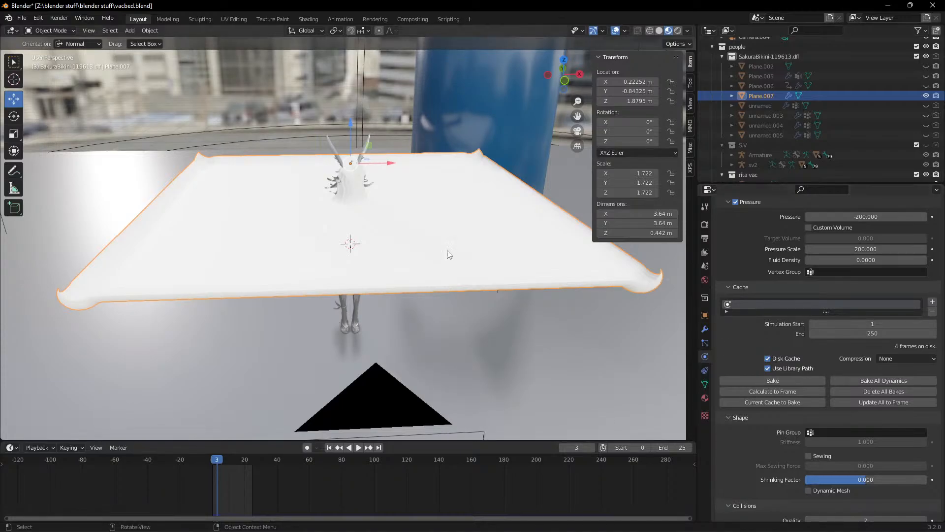
left_click(705, 329)
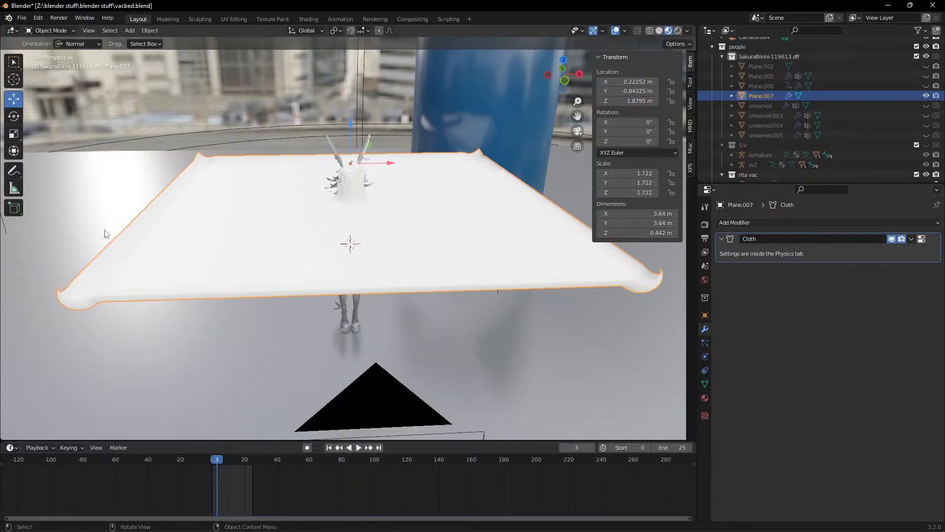
scroll(274, 264, "up", 1)
left_click(909, 239)
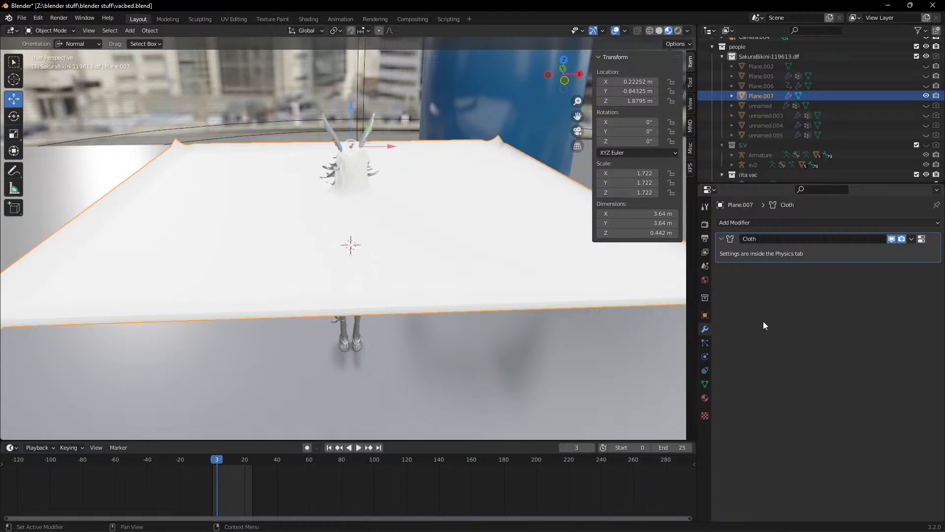
middle_click_drag(323, 145, 386, 208)
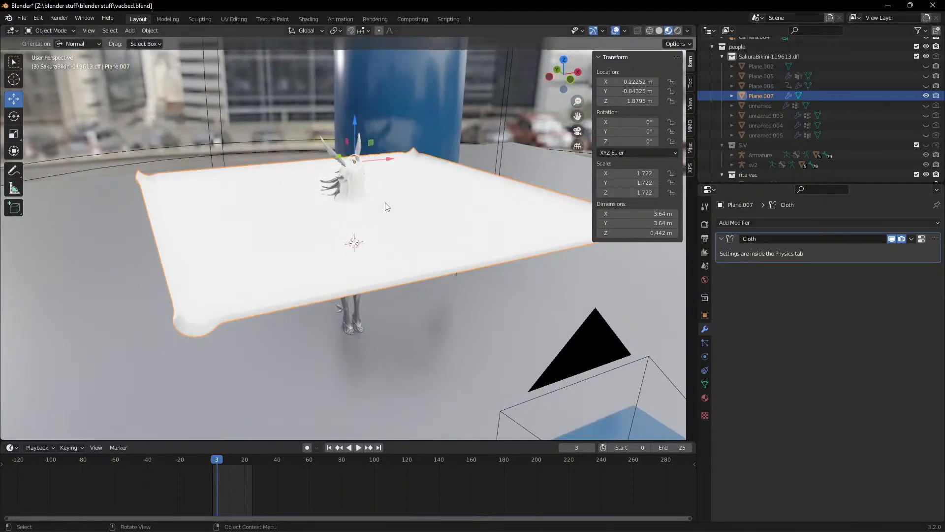
scroll(385, 208, "up", 2)
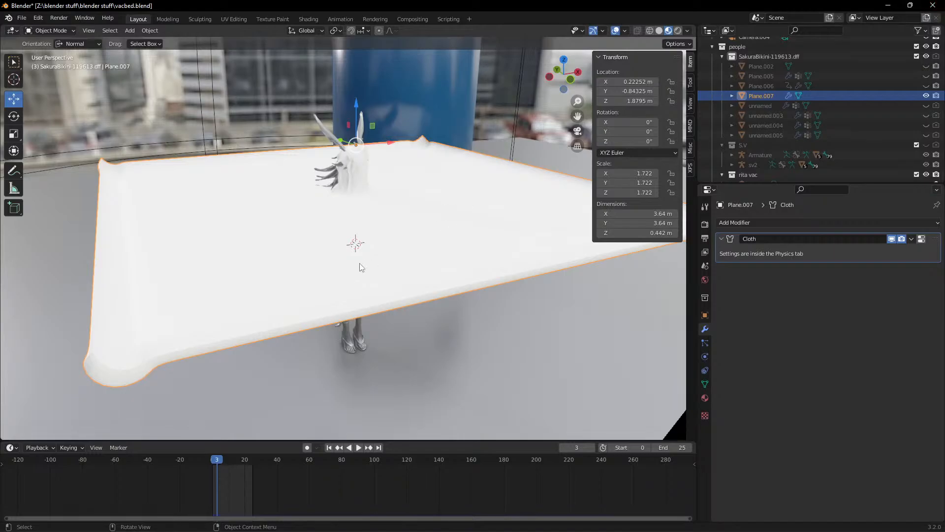
scroll(365, 230, "down", 2)
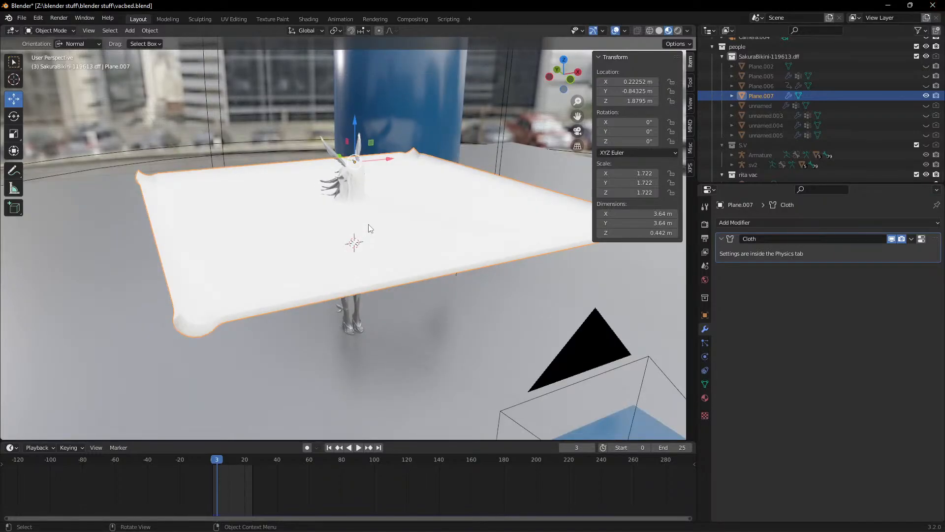
scroll(367, 228, "up", 3)
middle_click_drag(363, 228, 397, 223)
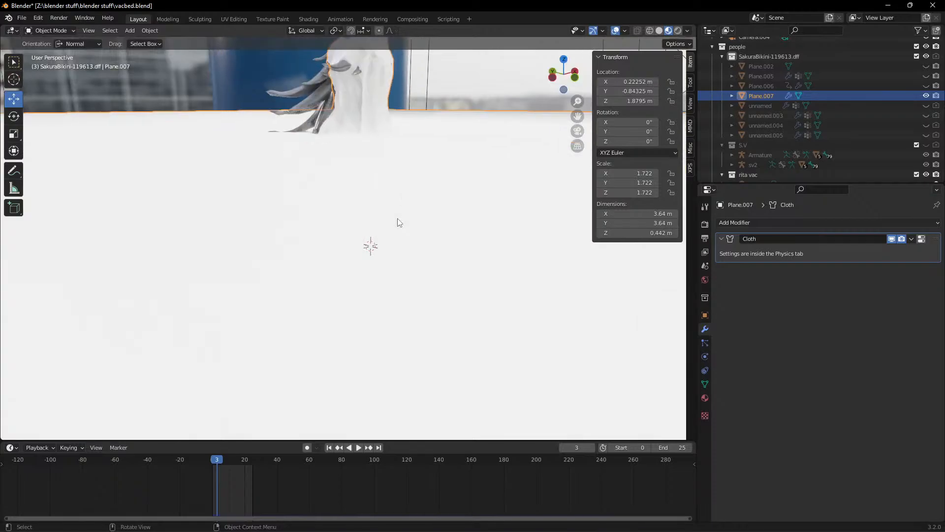
scroll(396, 223, "down", 2)
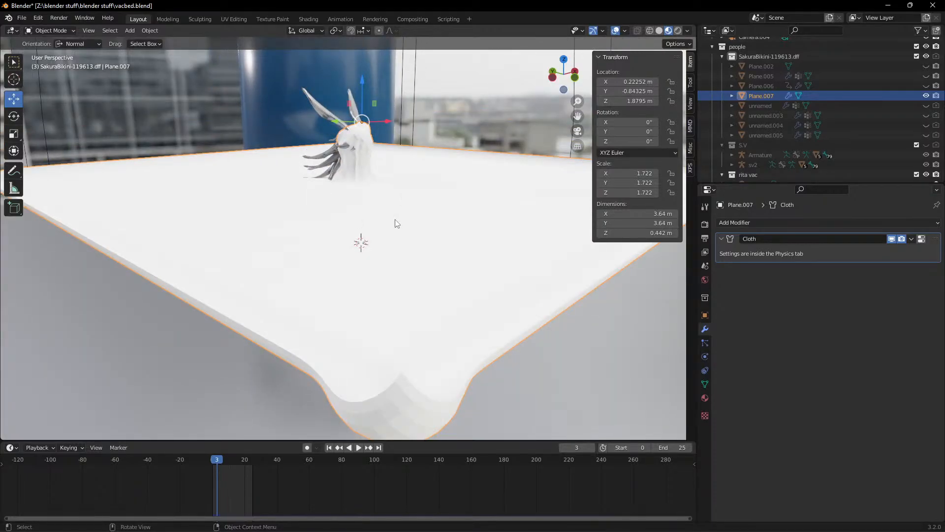
Compare the cloth's shape at frame 4 with its shape at frame 3.
key("Right")
scroll(354, 204, "down", 14)
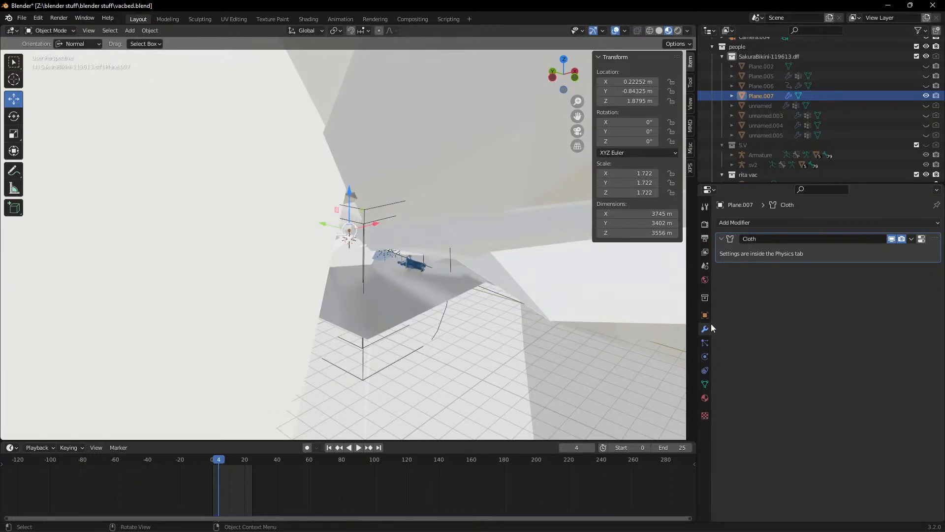
key("Left")
scroll(411, 222, "up", 8)
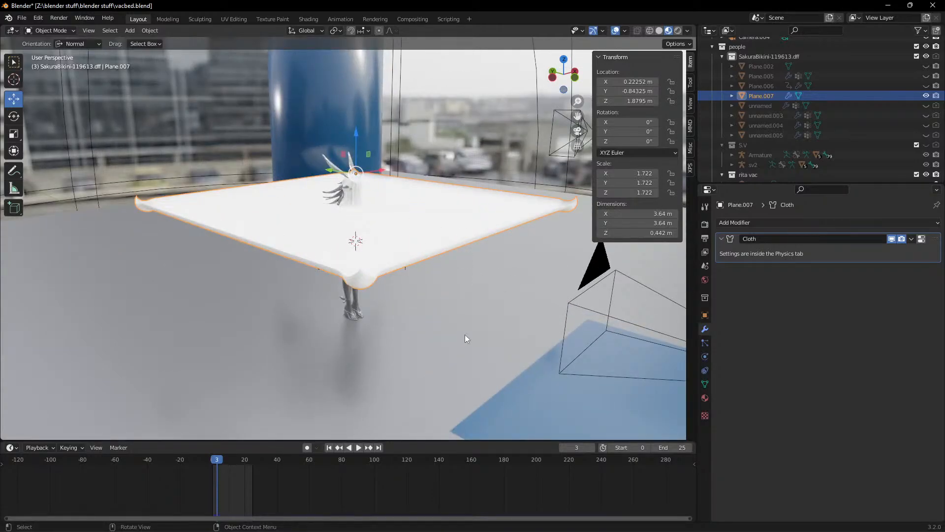
Rewind to frame 0 and set the cloth's shear and bending stiffness to 10.
key("Left")
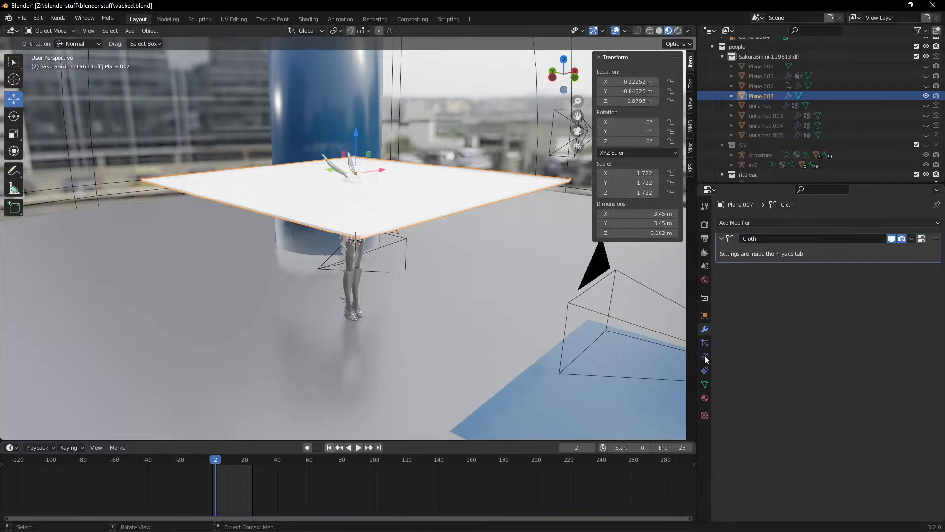
key("shift+Left")
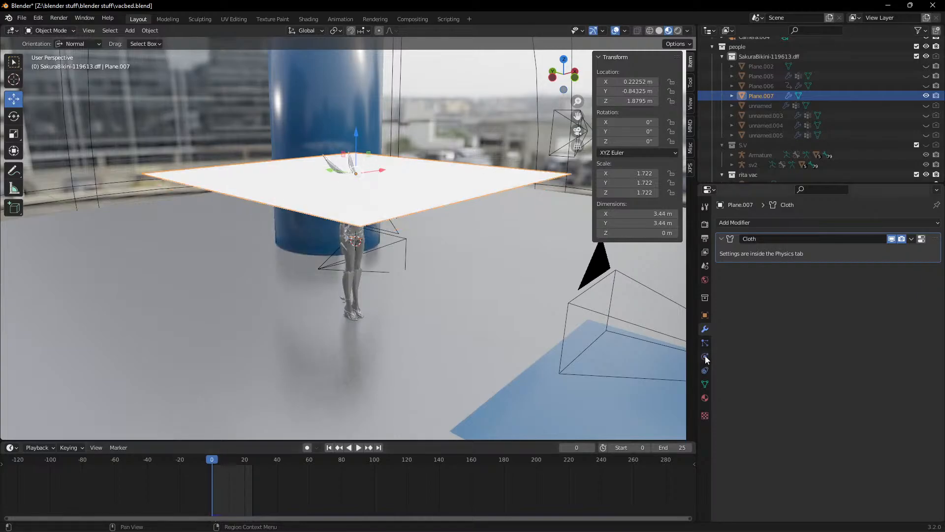
left_click(706, 356)
left_click(865, 399)
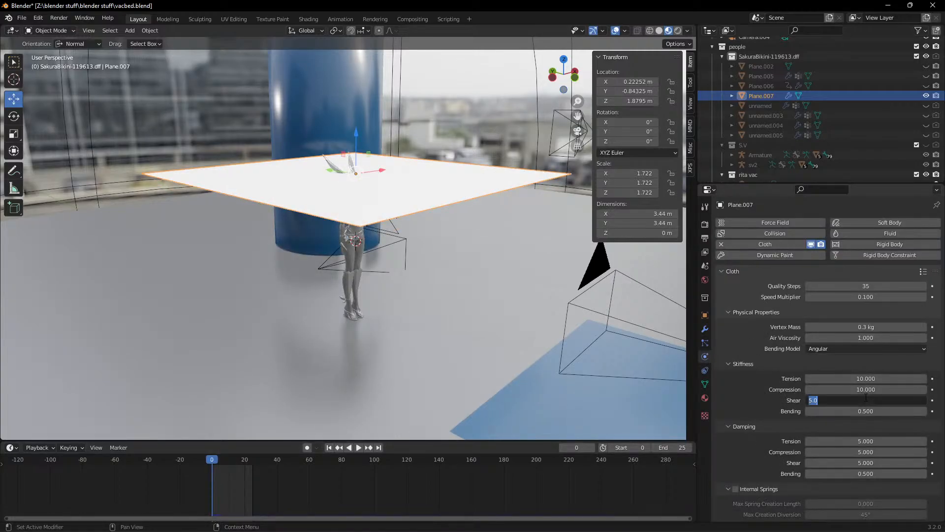
type("10")
key("Return")
left_click(865, 411)
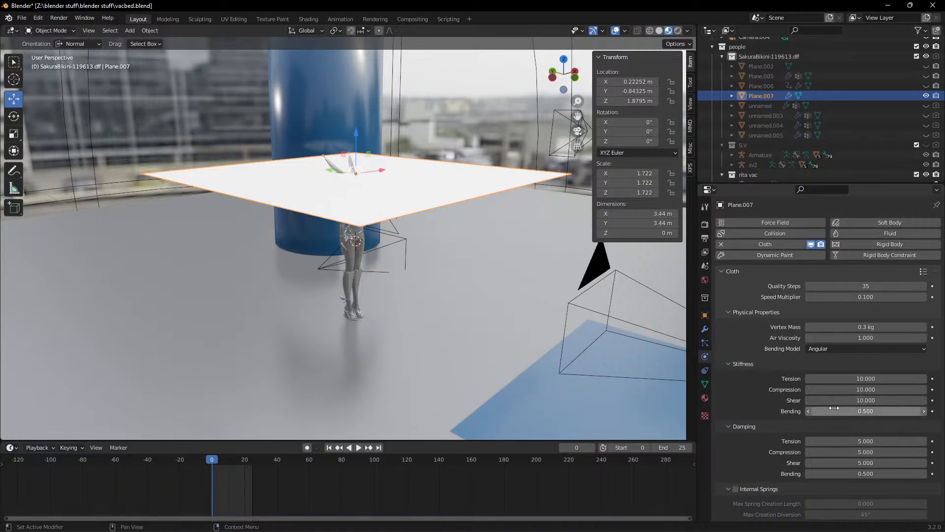
type("10")
key("Return")
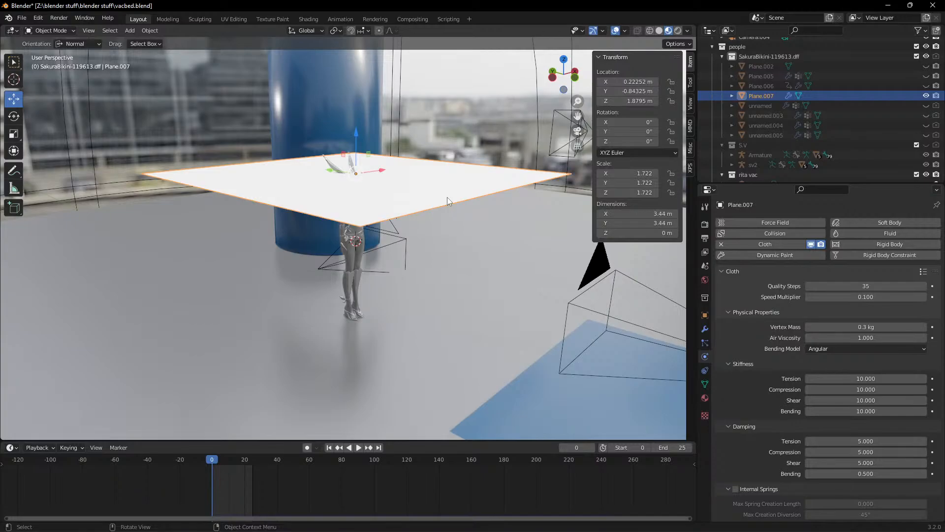
Simulate the stiffer cloth up to frame 4 and examine the drape over the figure and the sheet's corners.
key("Right")
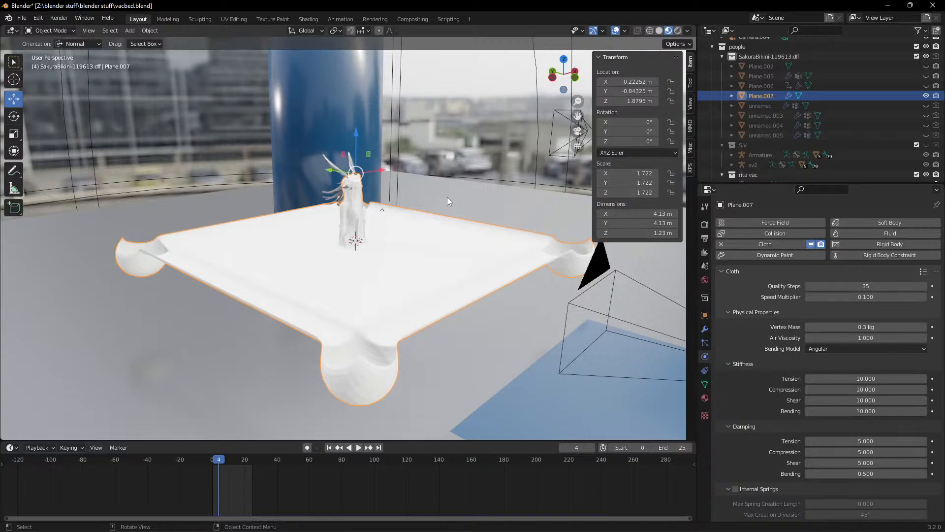
scroll(336, 238, "up", 3)
middle_click_drag(336, 237, 303, 220)
scroll(302, 220, "down", 1)
scroll(303, 220, "down", 2)
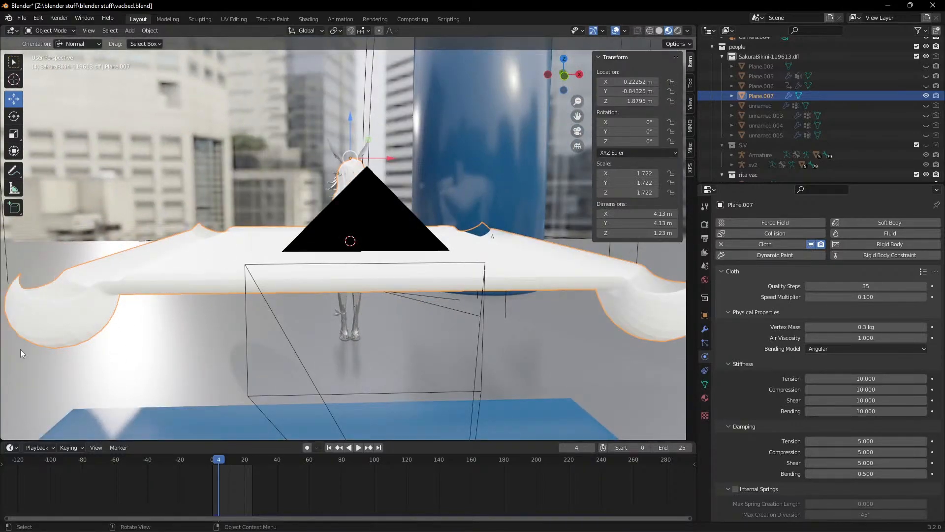
middle_click_drag(286, 246, 320, 262)
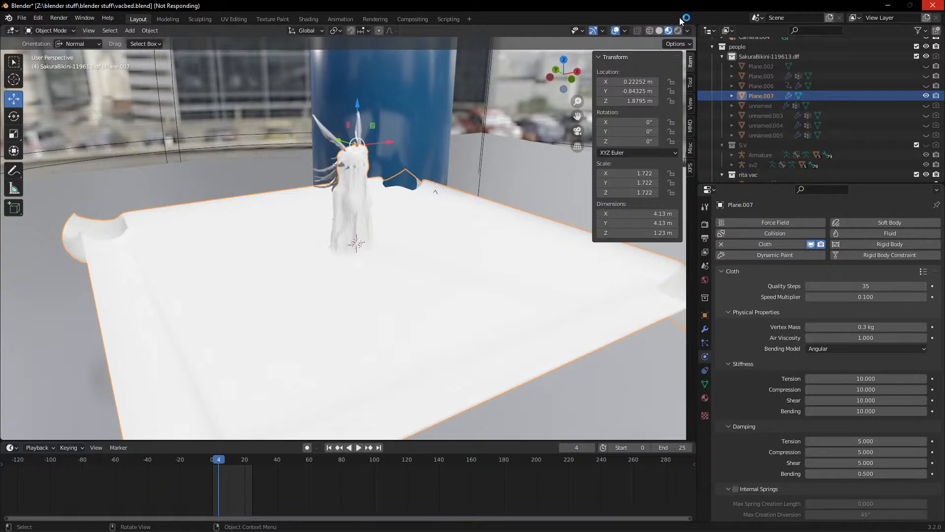
Close the unresponsive Blender session and open the kiana Blender file from the blender stuff folder.
left_click(934, 8)
left_click(884, 7)
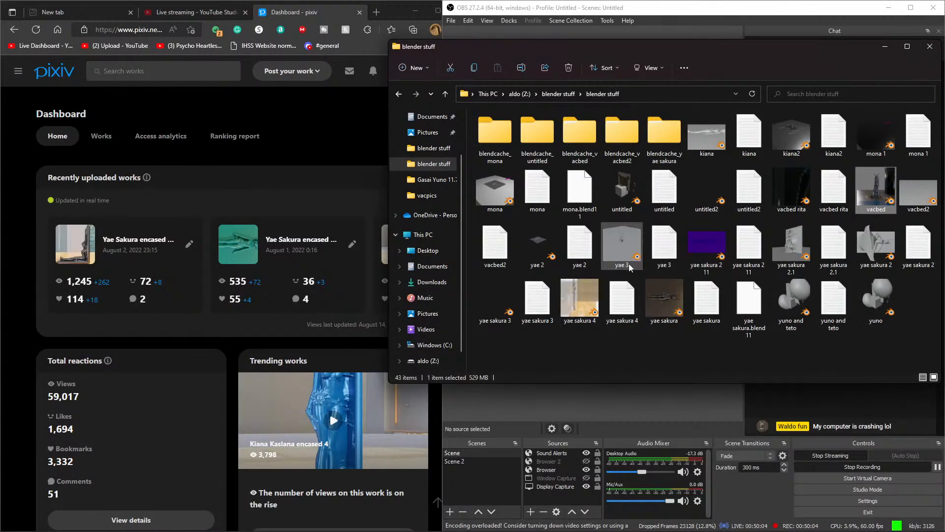
left_click(654, 429)
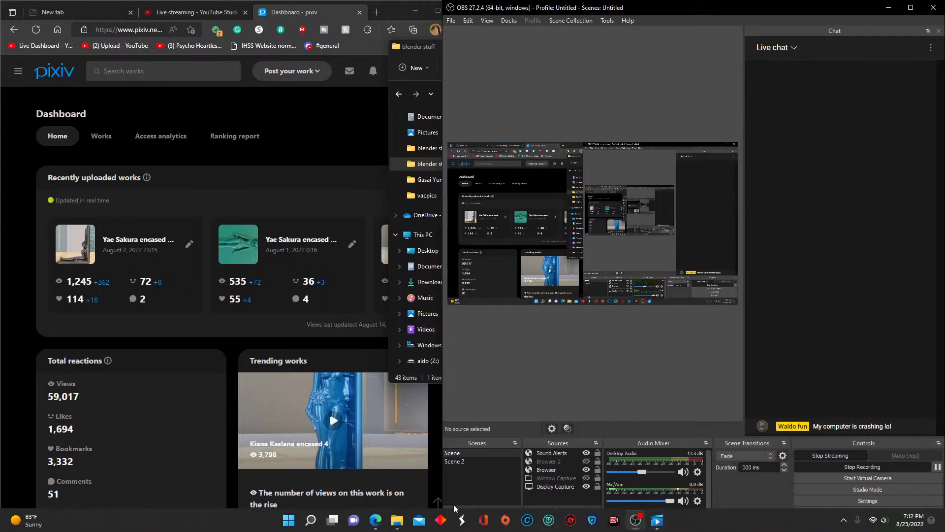
mouse_move(397, 520)
left_click(403, 485)
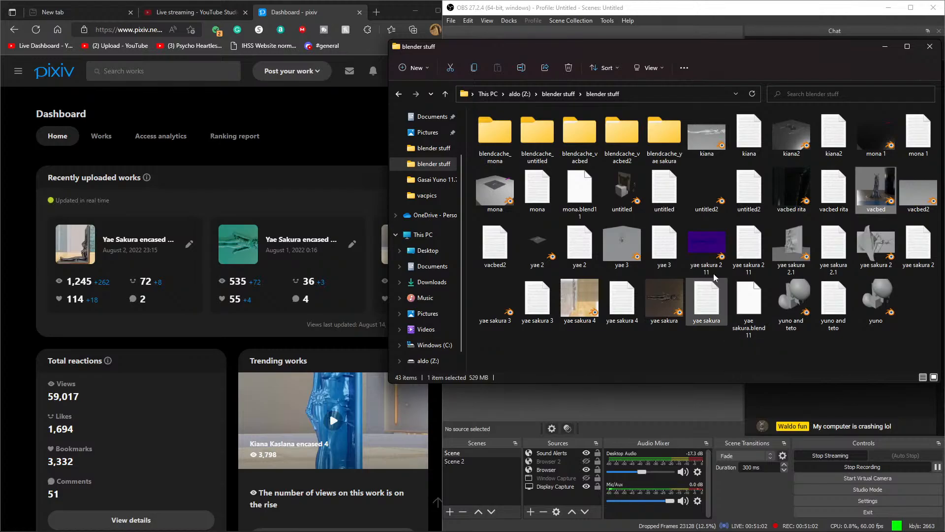
double_click(713, 137)
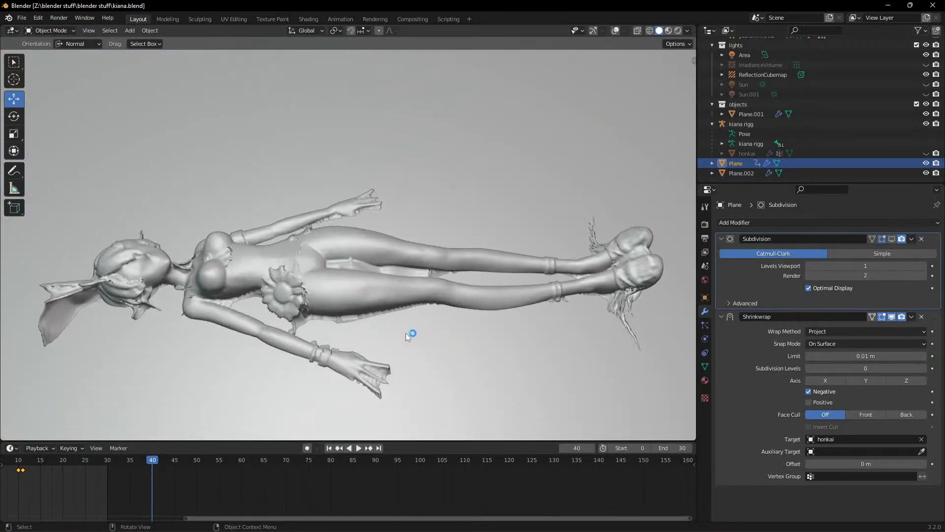
Switch the viewport to material preview shading and examine the lying encased figure.
middle_click_drag(405, 332, 445, 294)
scroll(445, 294, "down", 3)
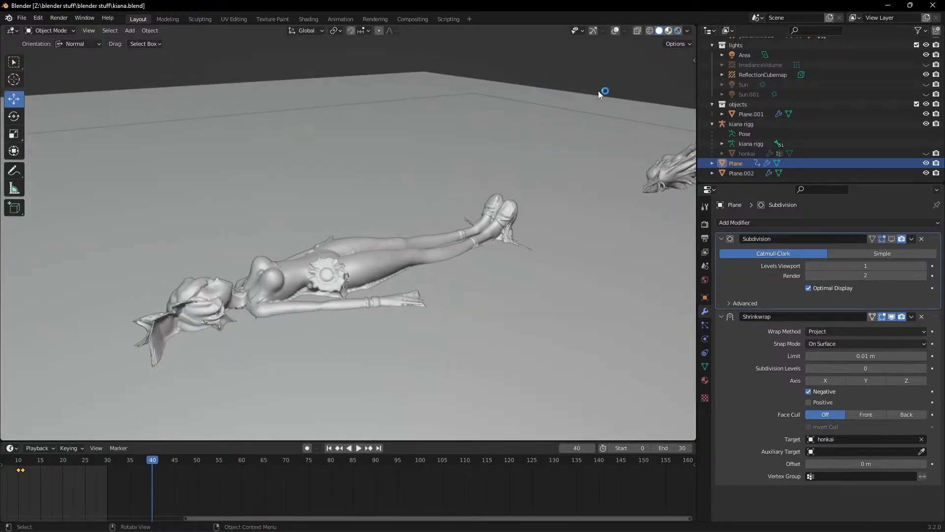
key("z")
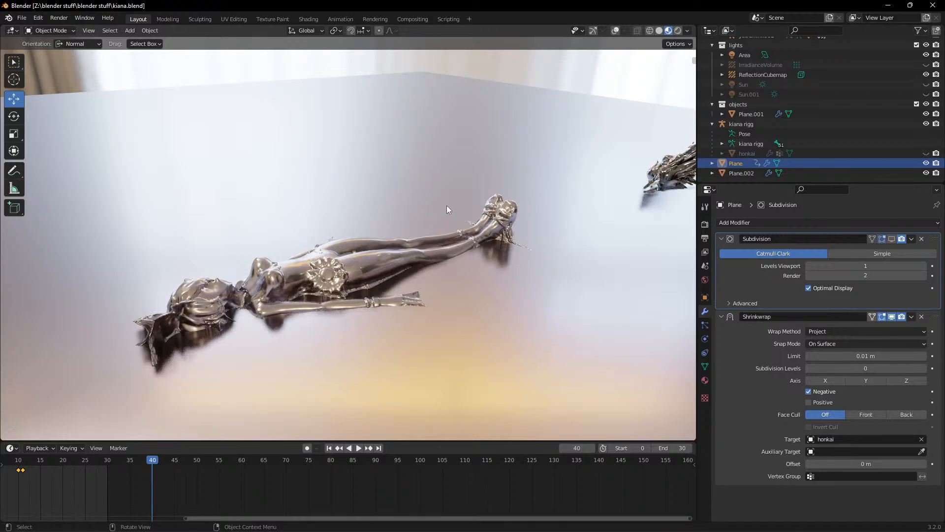
scroll(447, 205, "down", 1)
left_click(373, 260)
middle_click_drag(373, 260, 382, 226)
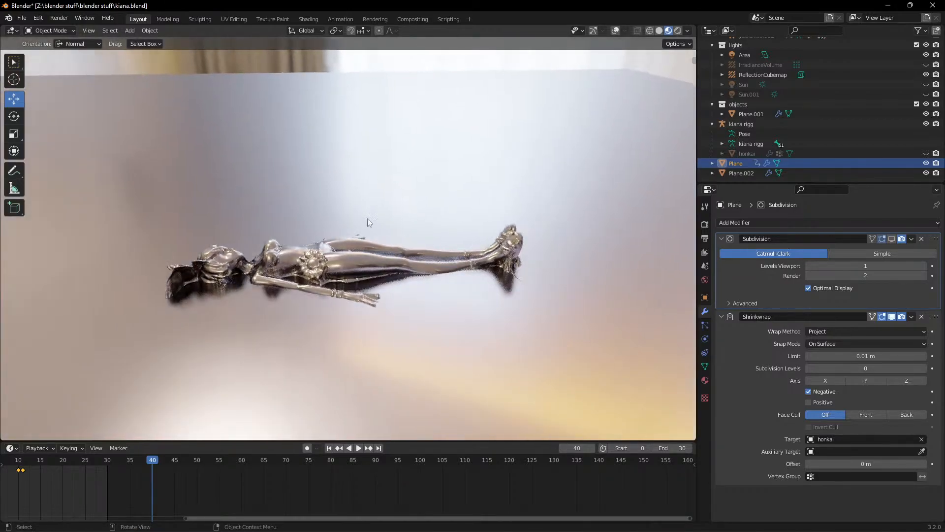
Select the floor object Plane.002 and hide it in the viewport to expose the sheet around the figure.
left_click(386, 191)
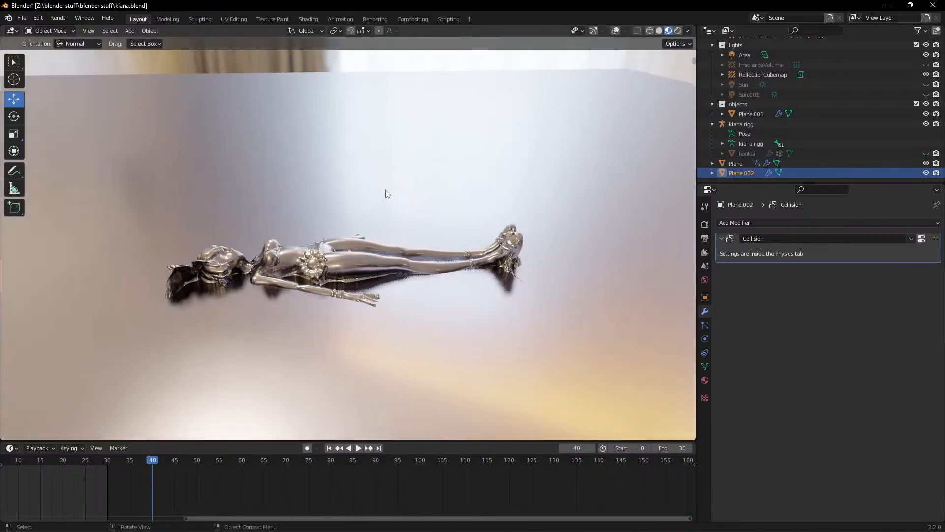
left_click(926, 173)
scroll(504, 291, "up", 5)
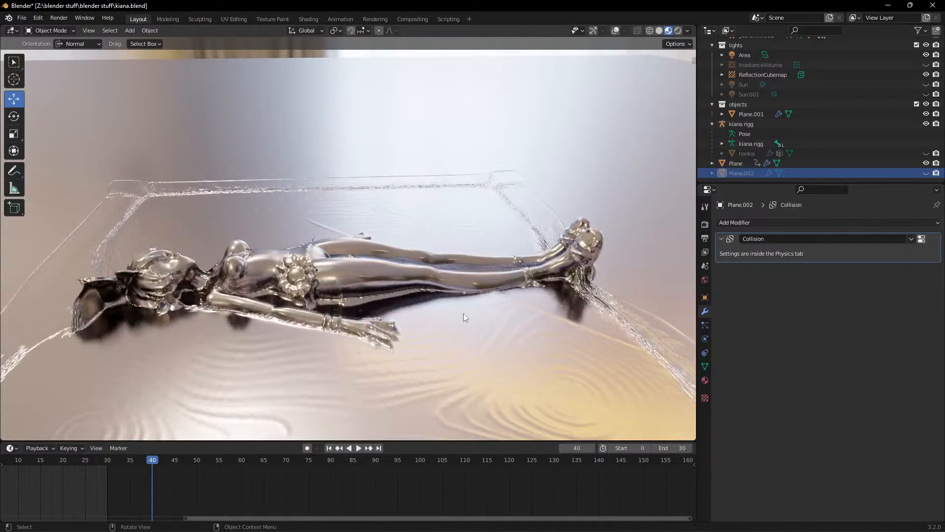
Show the floor object Plane.002 briefly and hide it again to compare the view of the sheet.
scroll(358, 270, "down", 2)
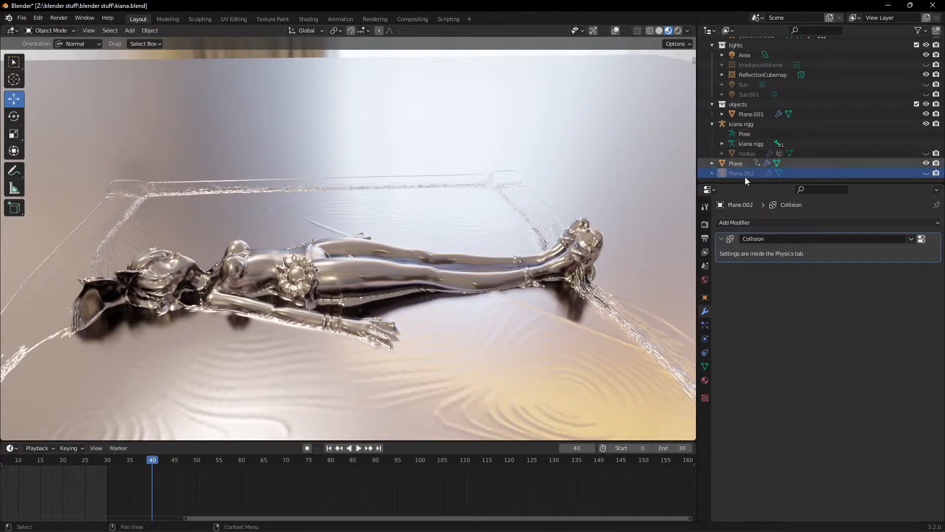
left_click(926, 174)
left_click(926, 174)
Select the sheet object Plane and examine its modifiers and how it drapes around the lying figure.
left_click(739, 164)
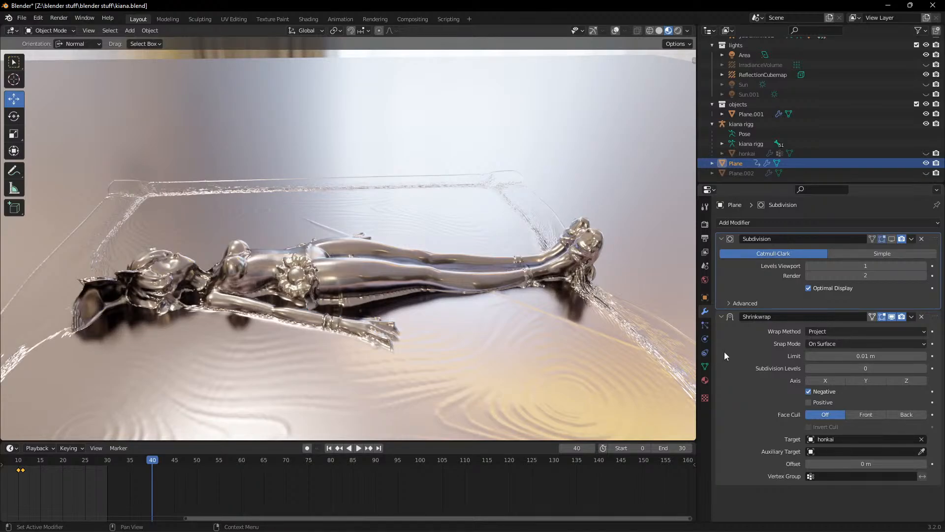
scroll(407, 235, "down", 3)
middle_click_drag(450, 220, 475, 227)
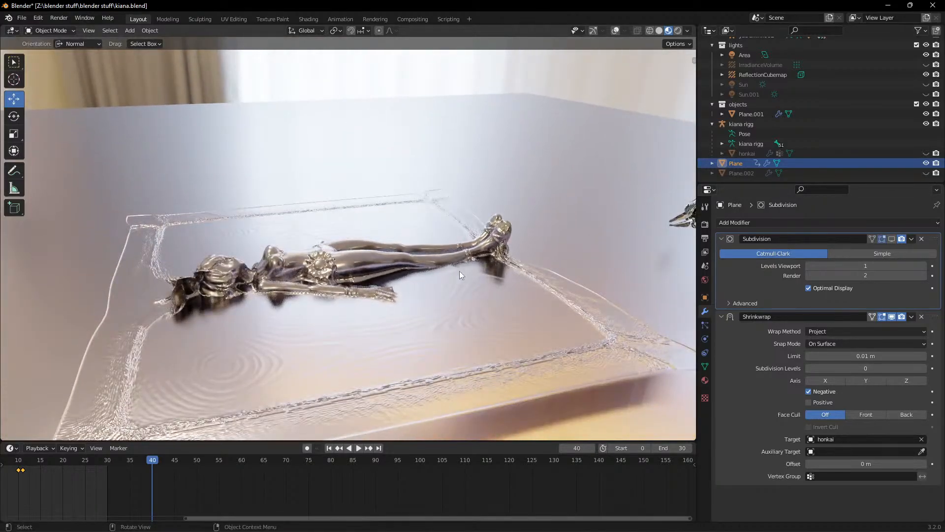
scroll(415, 274, "up", 2)
middle_click_drag(414, 273, 410, 318)
scroll(415, 283, "down", 1)
scroll(415, 282, "up", 1)
scroll(410, 326, "up", 3)
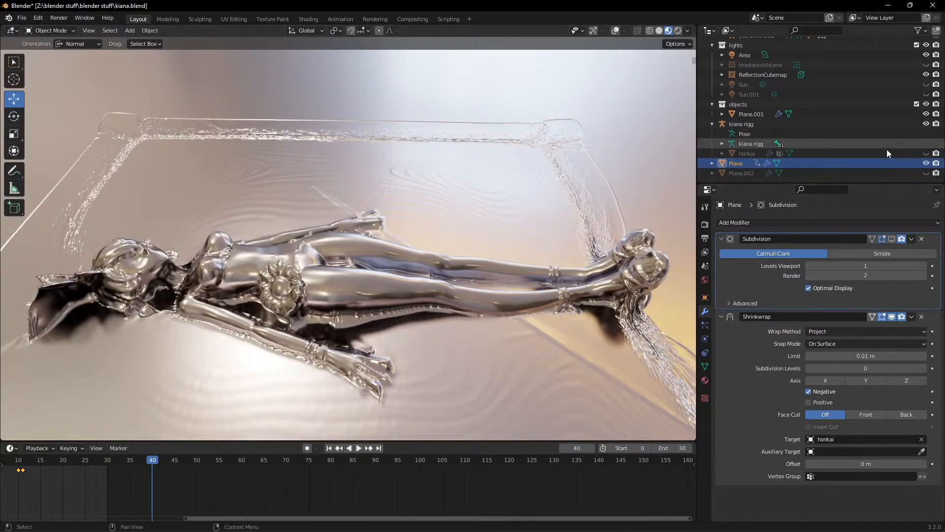
Toggle the Shrinkwrap modifier's viewport display on Plane to compare the sheet, leaving it on, and enable its Subdivision modifier in the viewport.
left_click(923, 154)
left_click(924, 154)
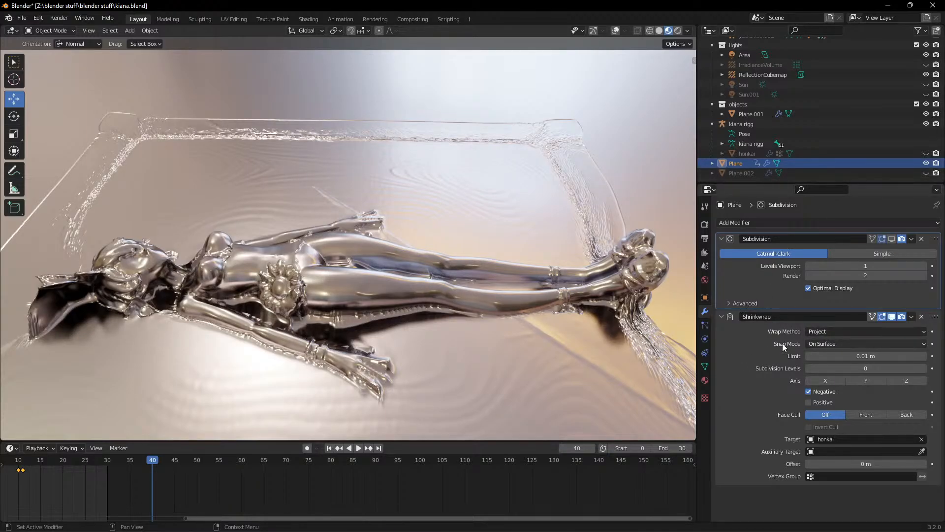
left_click(891, 318)
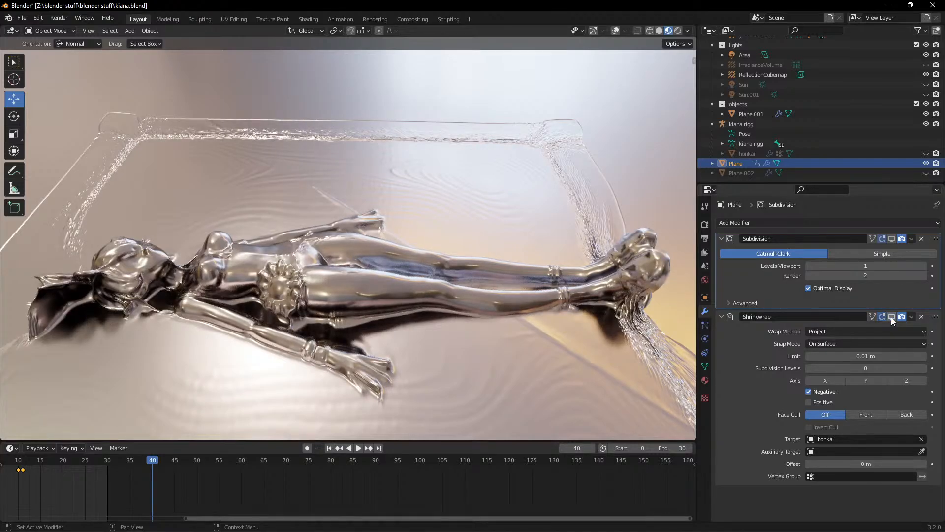
left_click(892, 318)
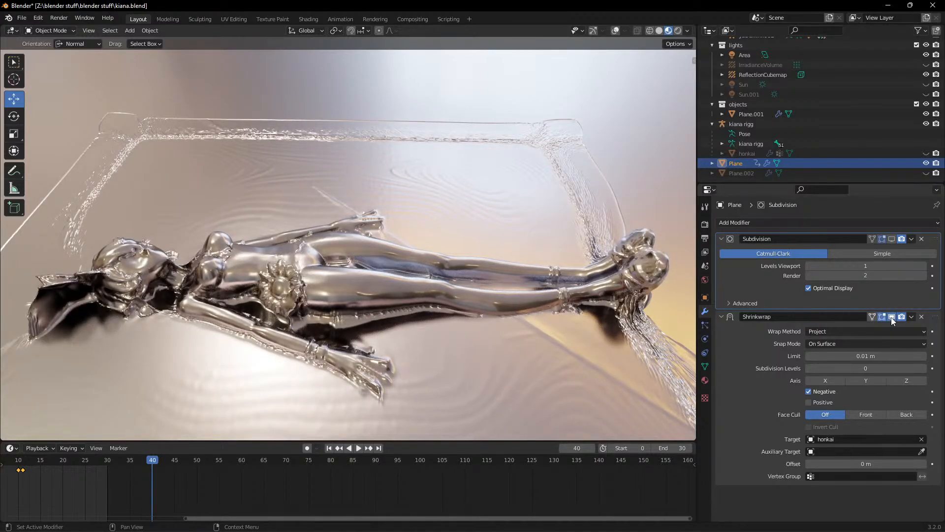
left_click(891, 317)
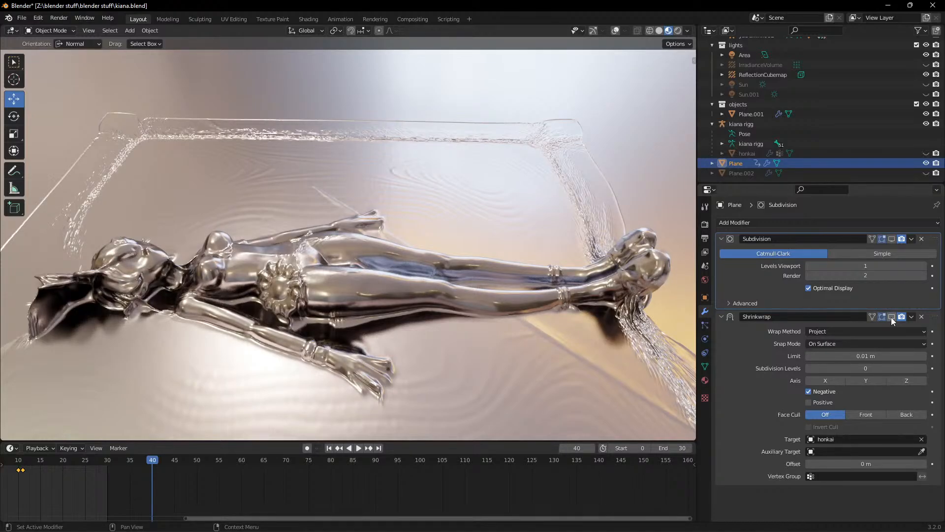
left_click(891, 317)
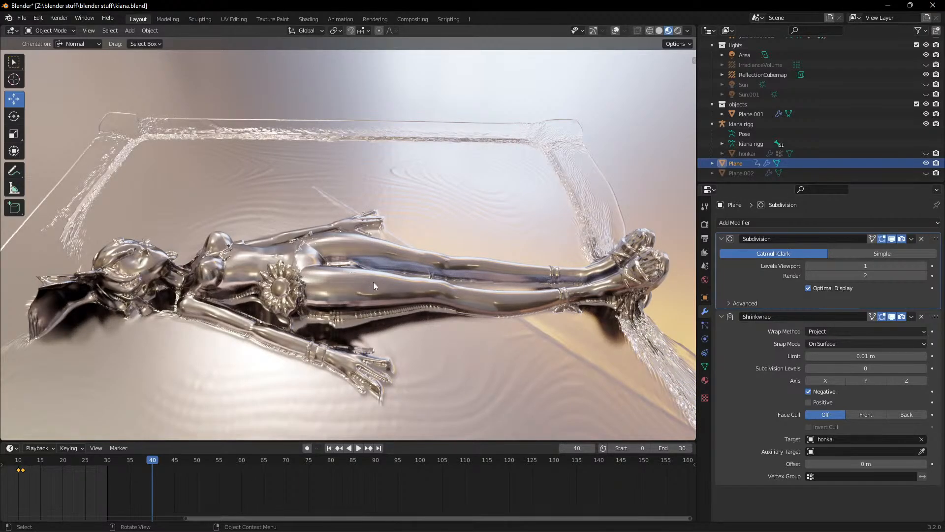
Select the hidden honkai figure and enable its Subdivision modifier in the viewport.
scroll(376, 270, "up", 3)
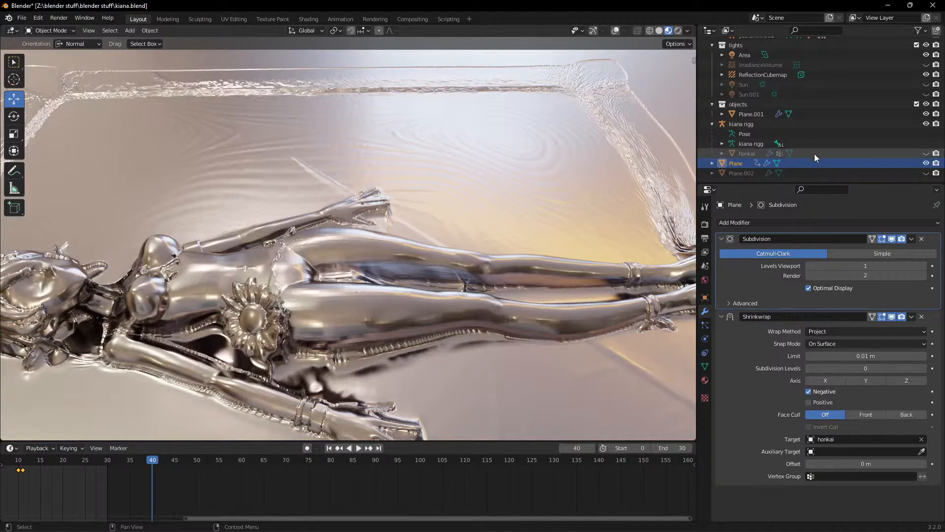
left_click(814, 153)
left_click(892, 327)
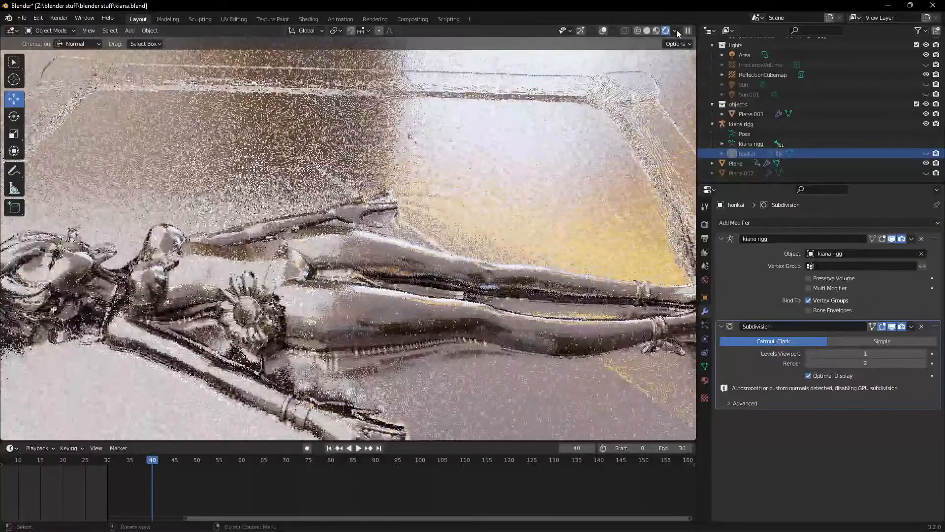
Show overlays and gizmos in the rendered viewport and examine the encased figure from another angle.
left_click(602, 31)
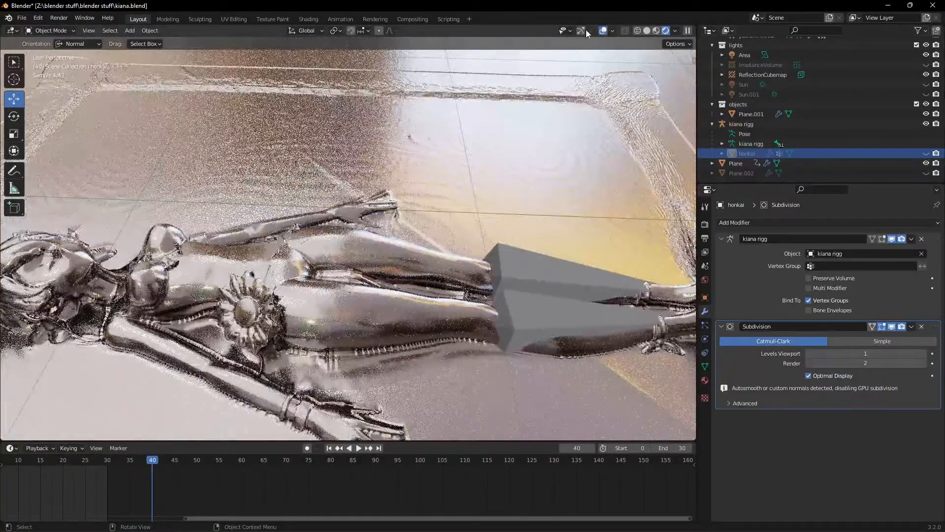
left_click(585, 31)
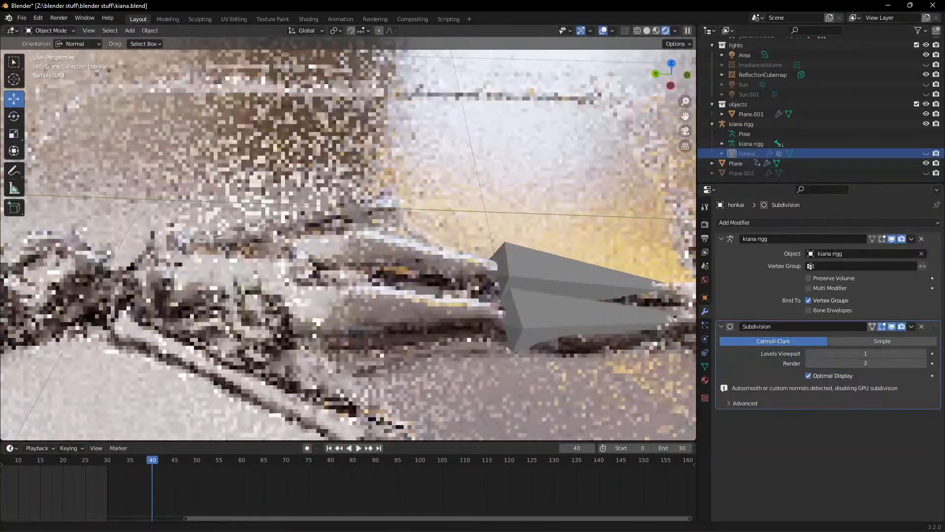
middle_click_drag(619, 163, 624, 212)
middle_click_drag(552, 210, 528, 159)
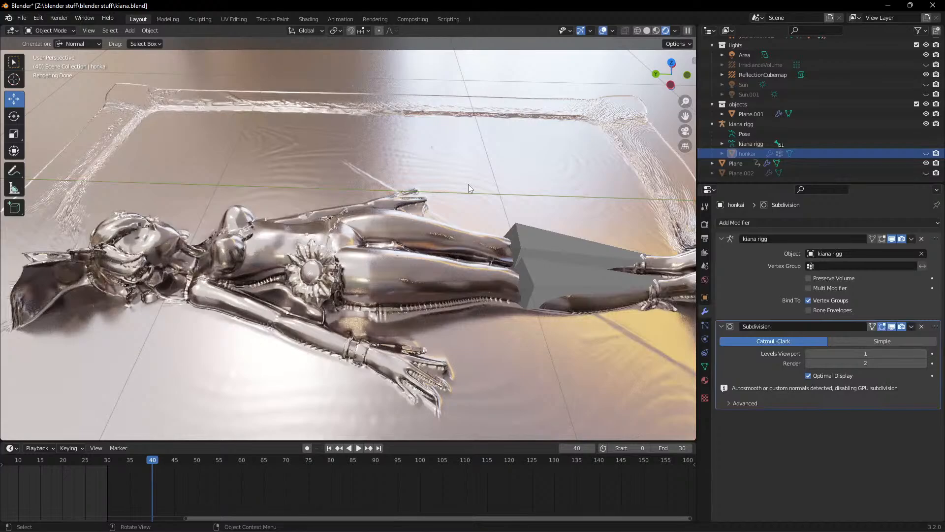
Set the Cycles viewport sampling to 9897 samples in the scene's render settings.
left_click(705, 224)
left_click(705, 240)
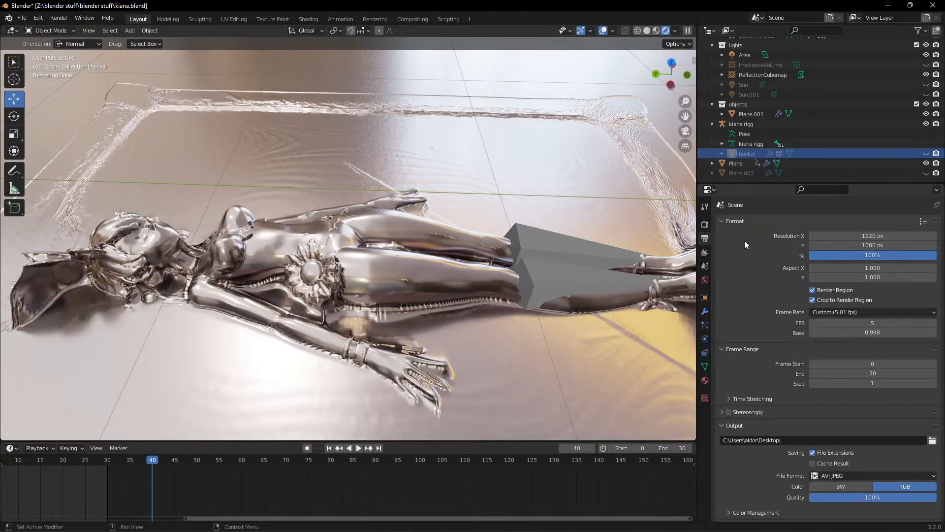
left_click(705, 225)
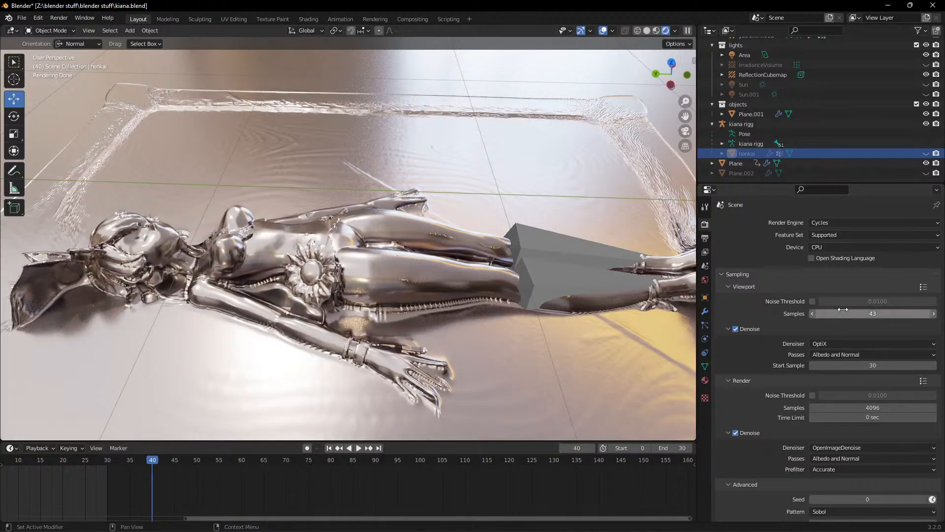
left_click_drag(844, 314, 929, 314)
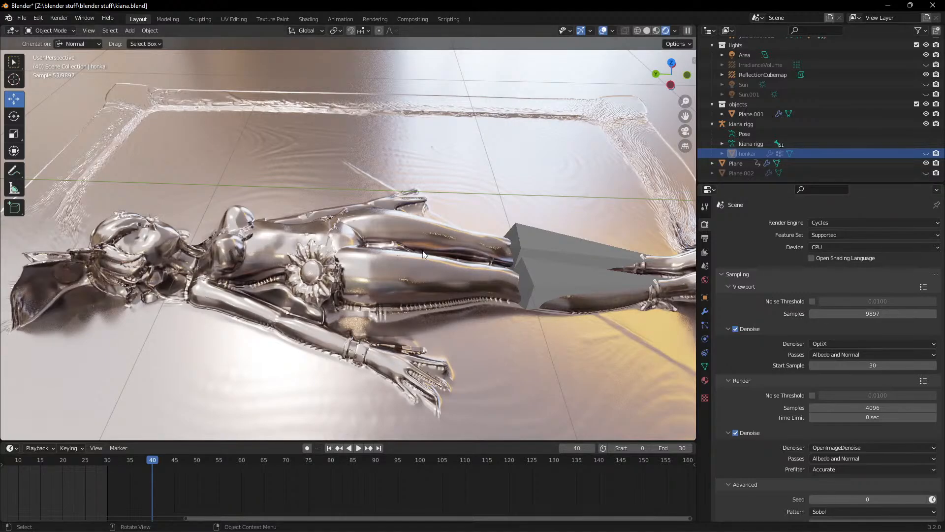